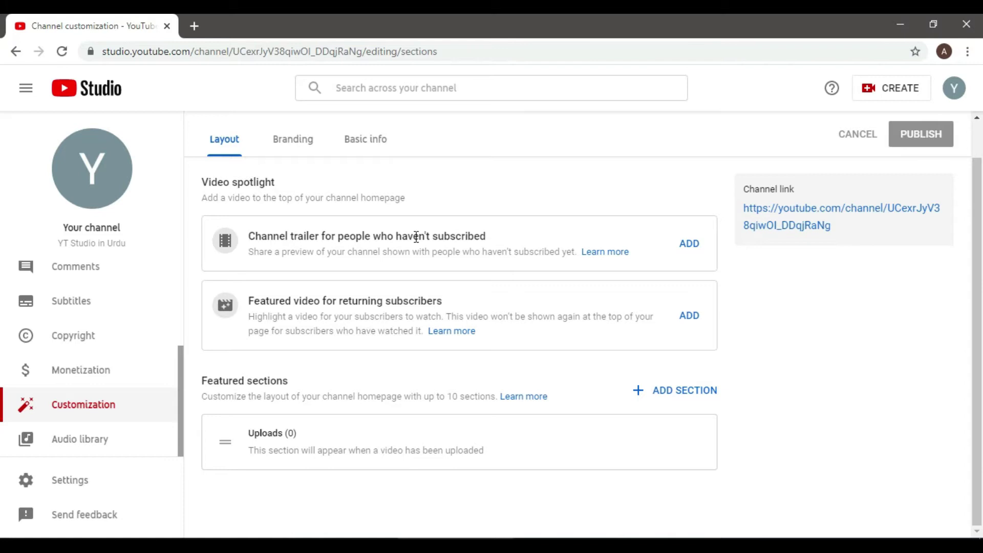
# Step: Open the video chooser for the non-subscriber channel trailer, look over its search of your own videos, and close it without a selection
pyautogui.click(696, 249)
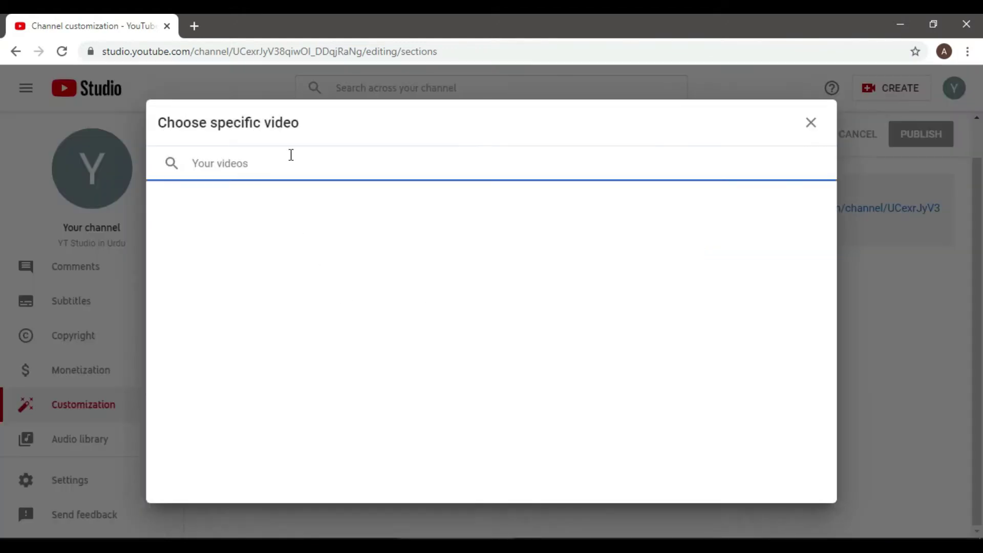
pyautogui.click(228, 164)
pyautogui.click(810, 123)
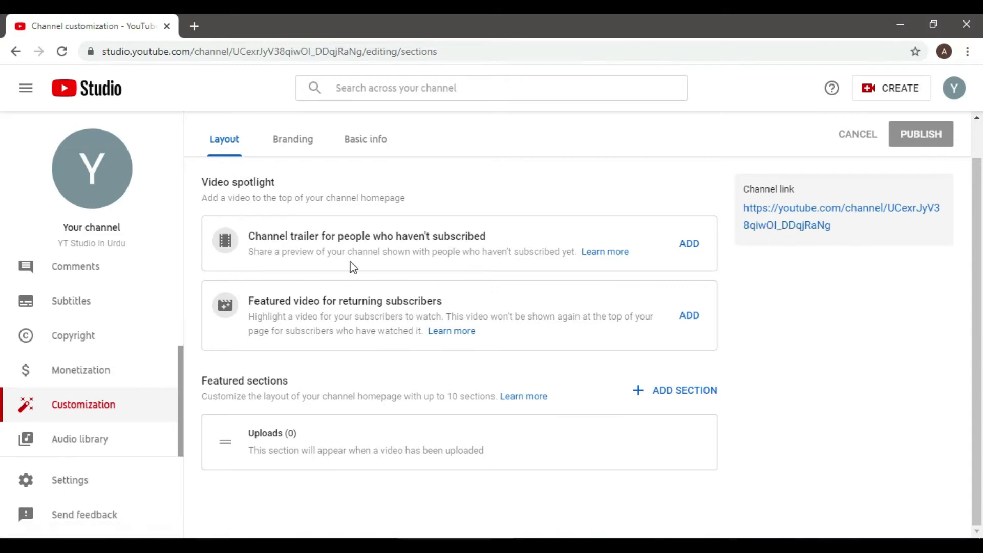
# Step: Open the ViDHiPPO YouTube channel page in a new browser tab and pause its trailer video
pyautogui.click(191, 24)
pyautogui.write('youtube.com/vi')
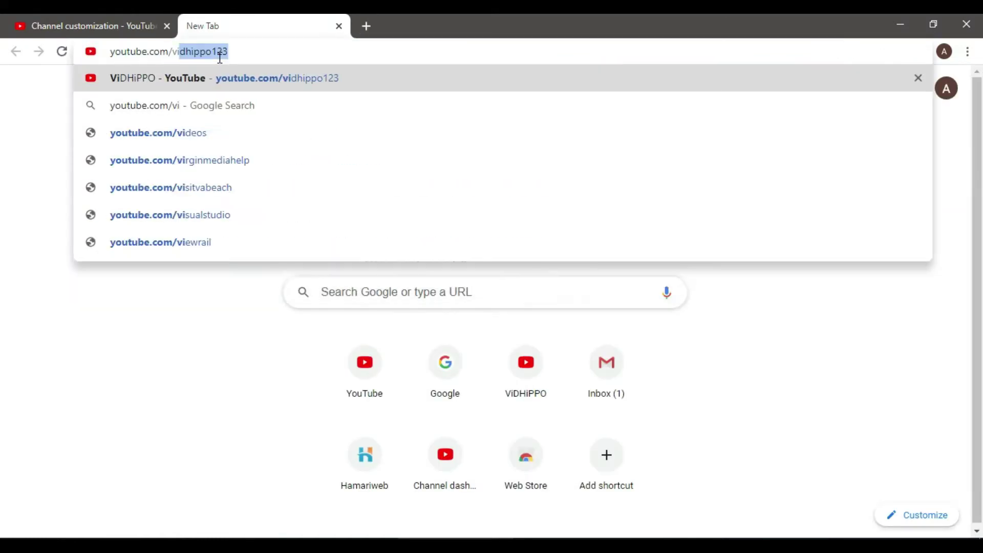
pyautogui.press('Return')
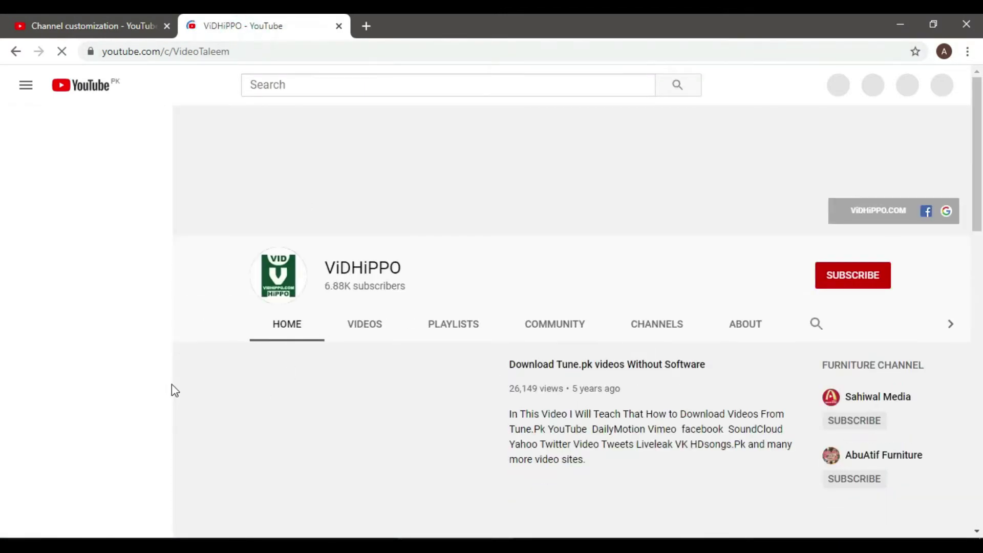
pyautogui.click(213, 454)
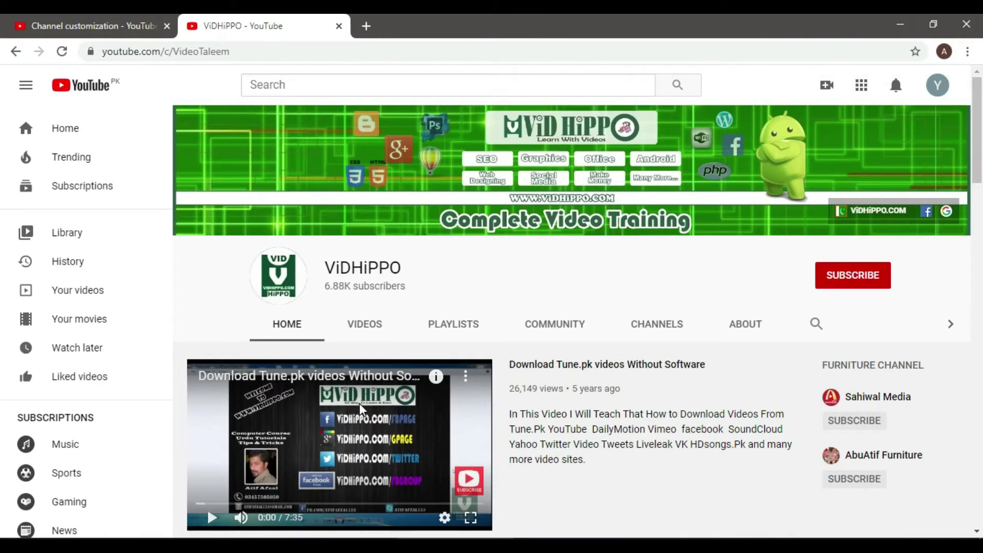
# Step: Return to Channel customization, inspect both video sources for the returning-subscriber featured video, and close the chooser without a selection
pyautogui.click(115, 26)
pyautogui.moveTo(249, 301); pyautogui.dragTo(441, 298)
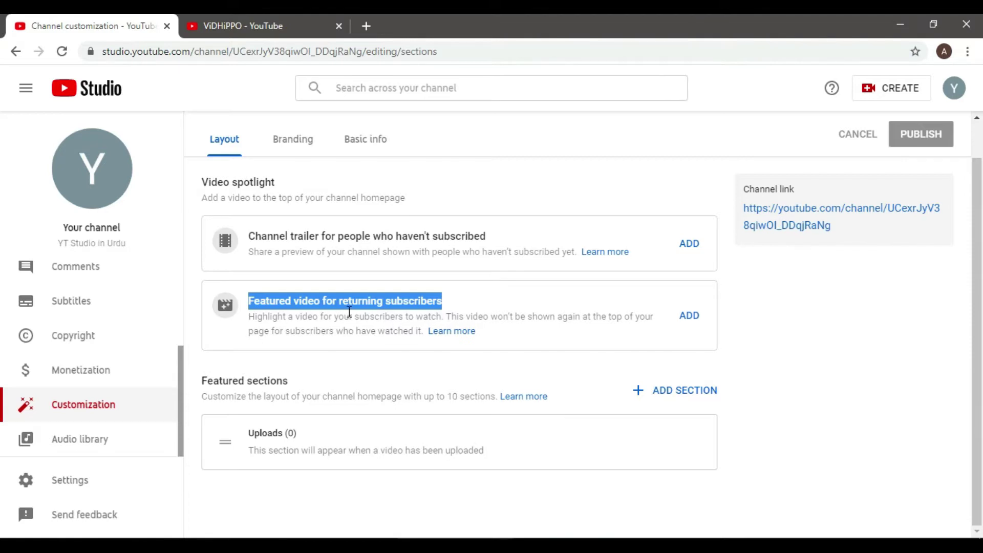
pyautogui.click(691, 315)
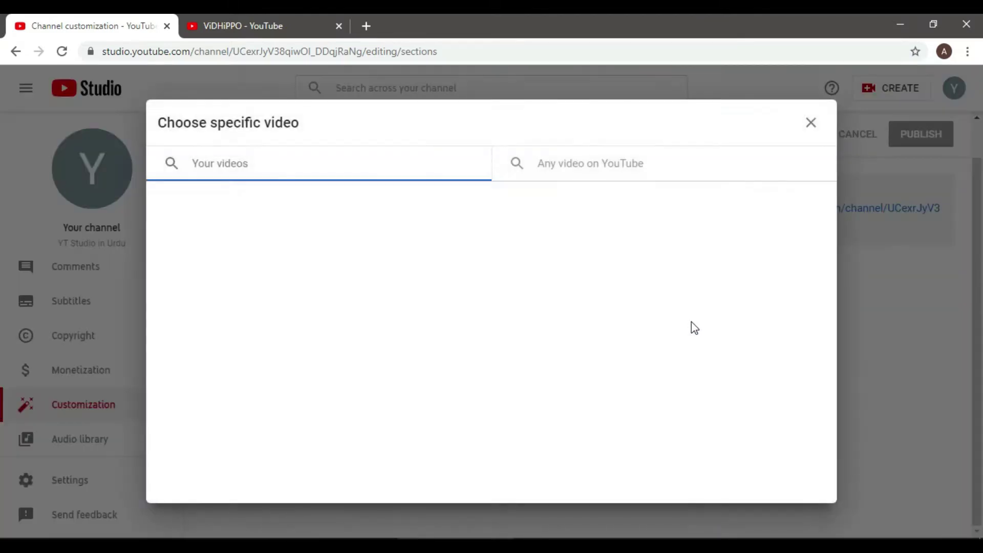
pyautogui.click(252, 164)
pyautogui.click(568, 164)
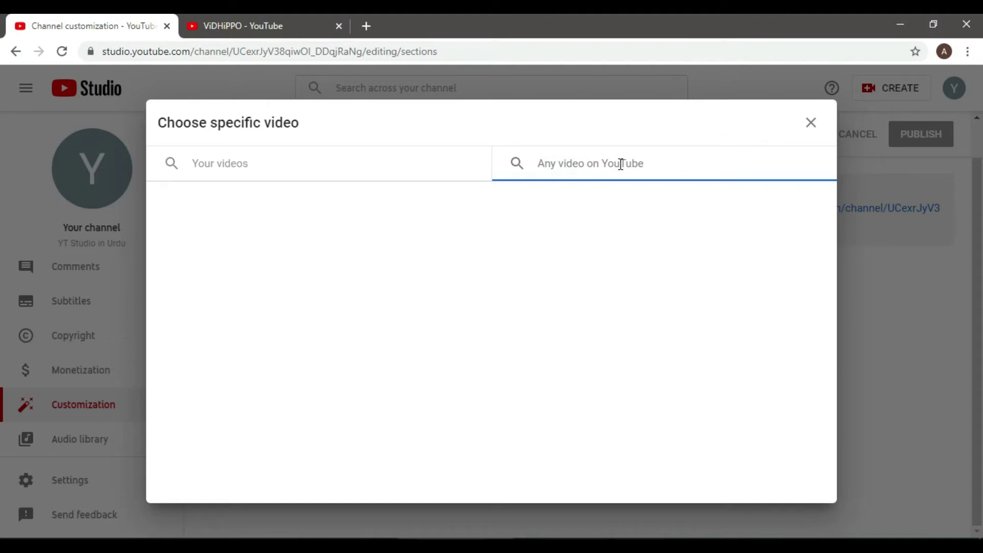
pyautogui.click(811, 123)
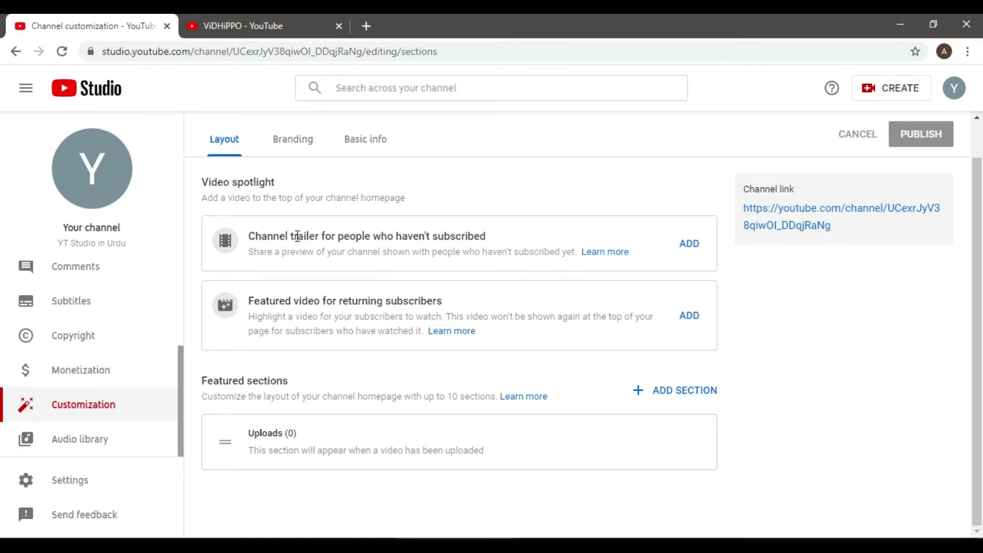
# Step: Review the channel trailer option and the Featured sections heading in the channel layout settings
pyautogui.moveTo(304, 236); pyautogui.dragTo(490, 238)
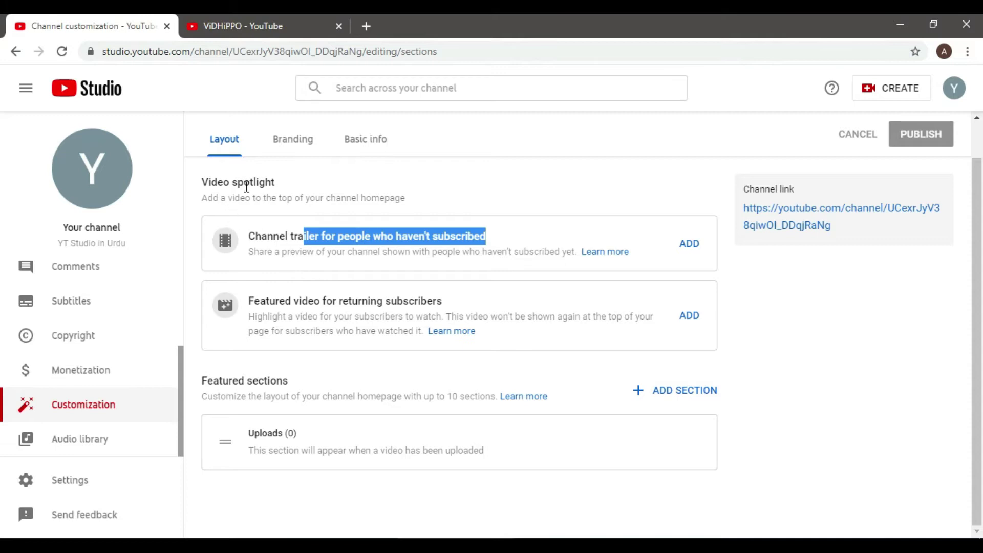
pyautogui.click(773, 393)
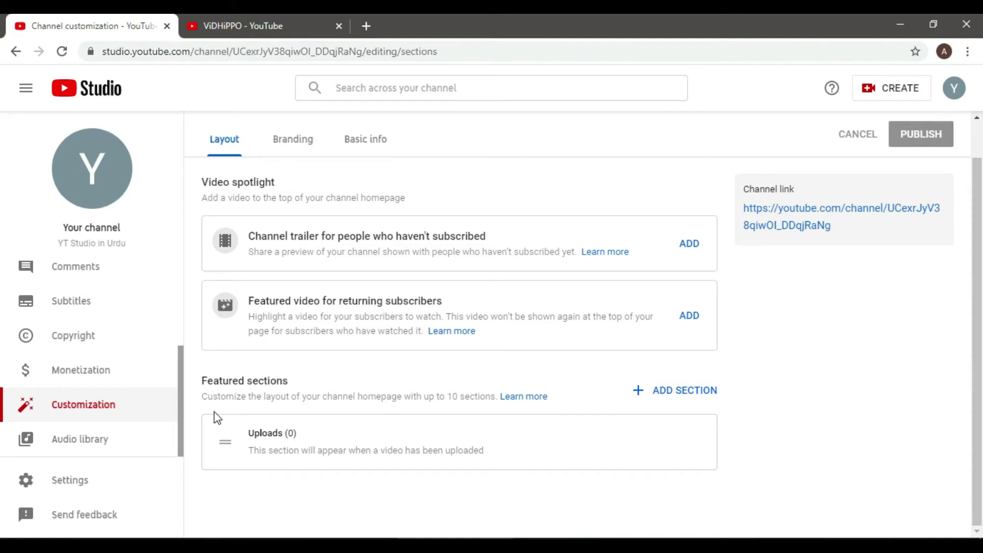
pyautogui.moveTo(205, 380); pyautogui.dragTo(309, 384)
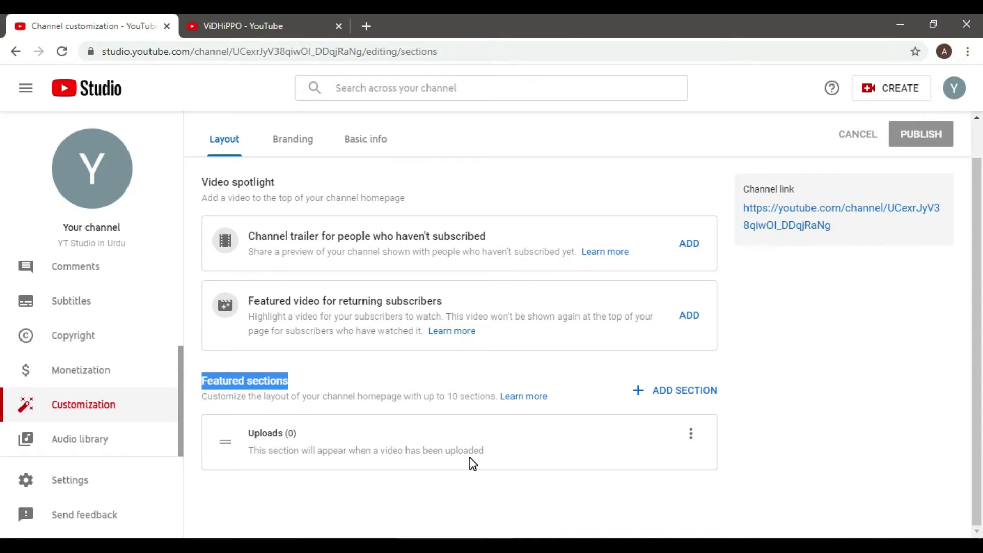
# Step: Examine the trailer and the Uploads row on the ViDHiPPO channel's home page, browsing through the row's videos
pyautogui.click(232, 27)
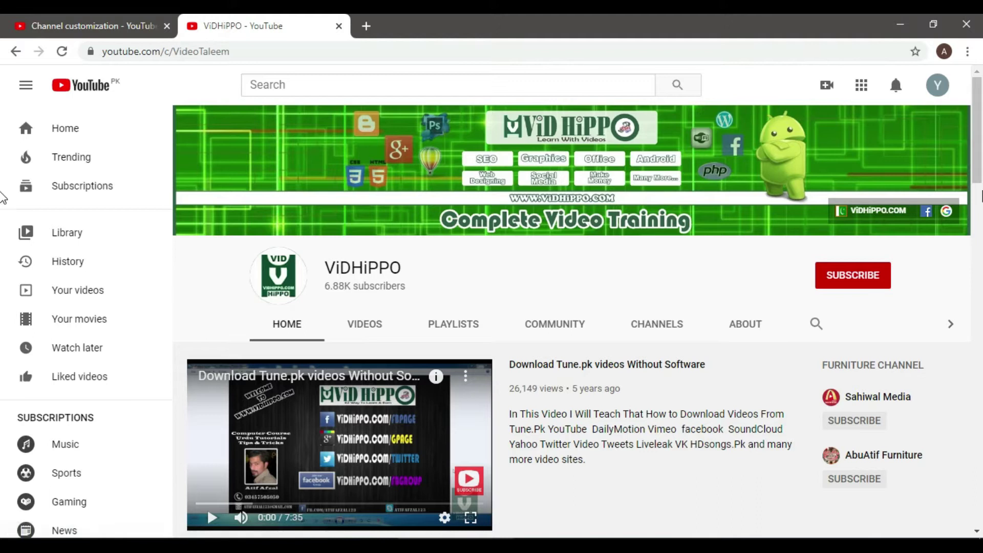
pyautogui.scroll(-1, 978, 179)
pyautogui.scroll(-5, 978, 182)
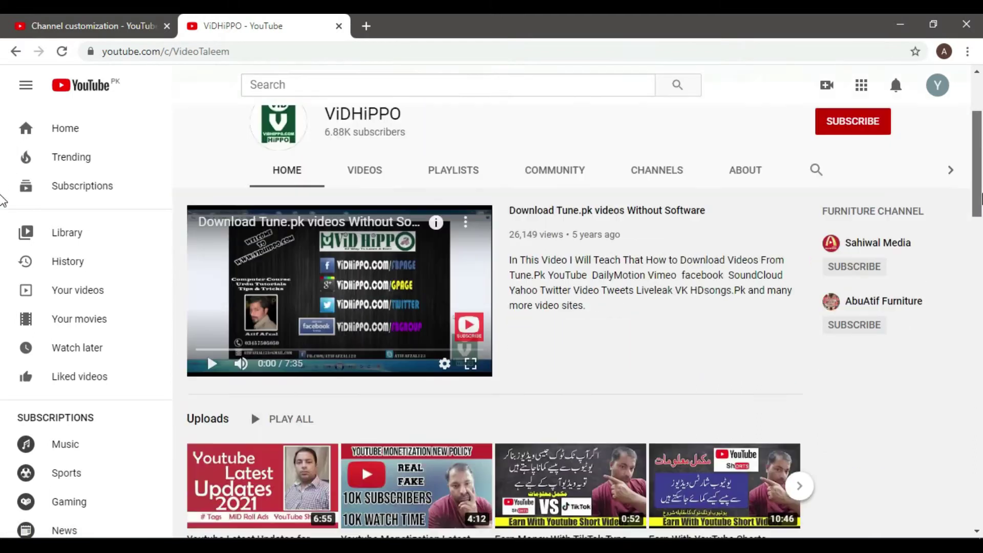
pyautogui.scroll(3, 978, 192)
pyautogui.scroll(1, 621, 352)
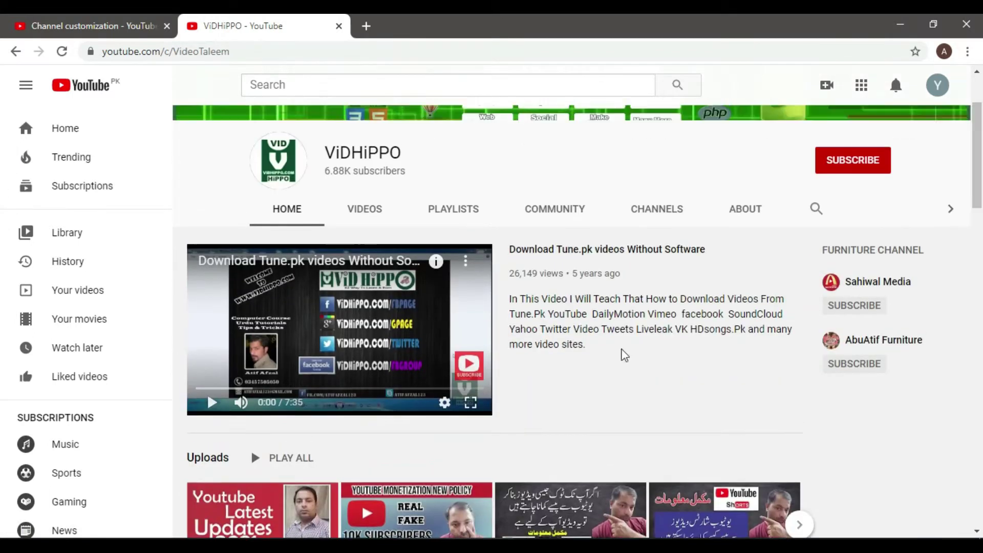
pyautogui.moveTo(466, 361)
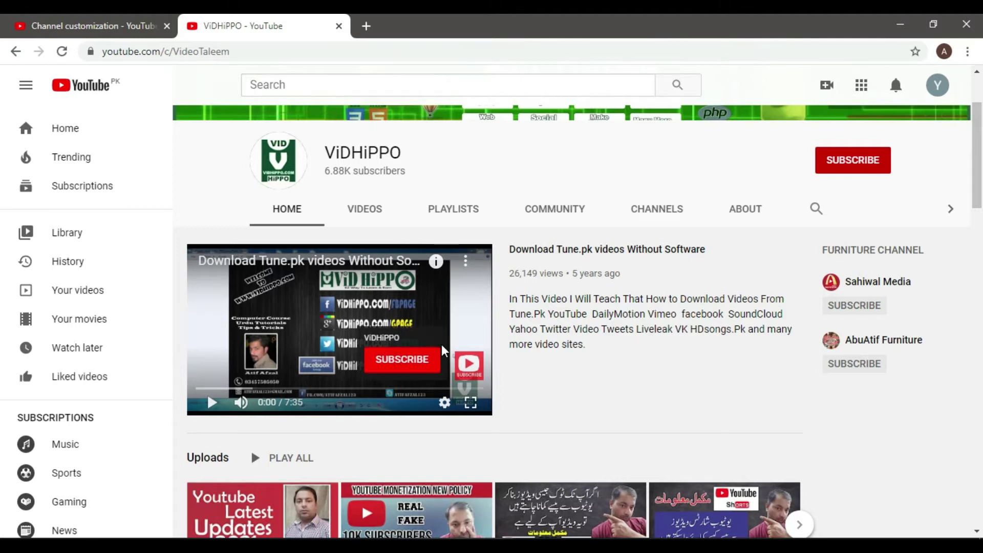
pyautogui.scroll(-4, 474, 347)
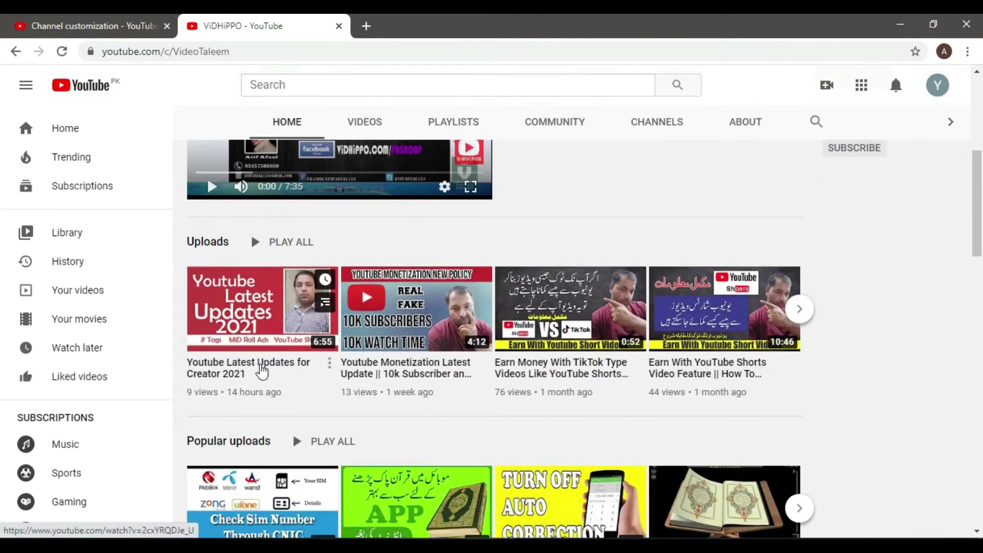
pyautogui.moveTo(242, 368)
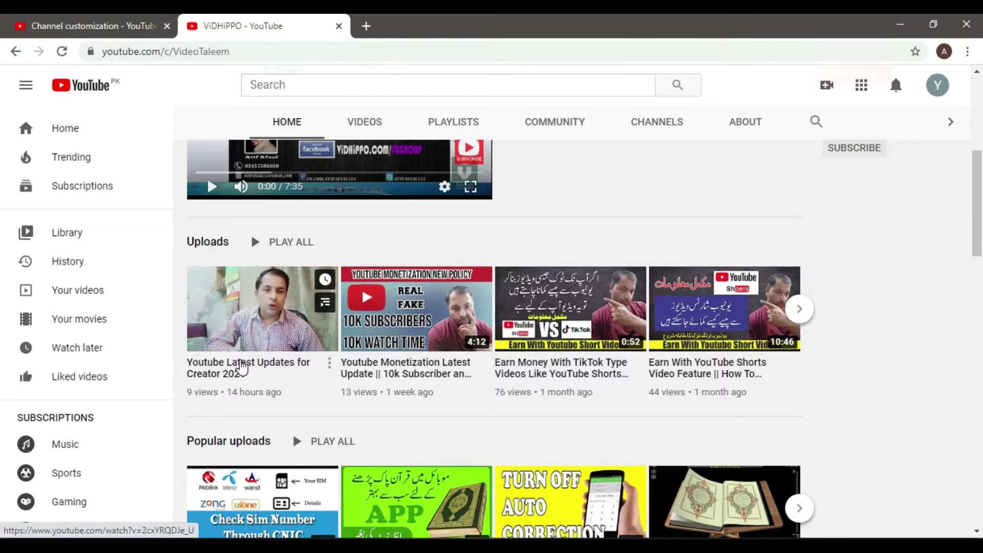
pyautogui.click(800, 309)
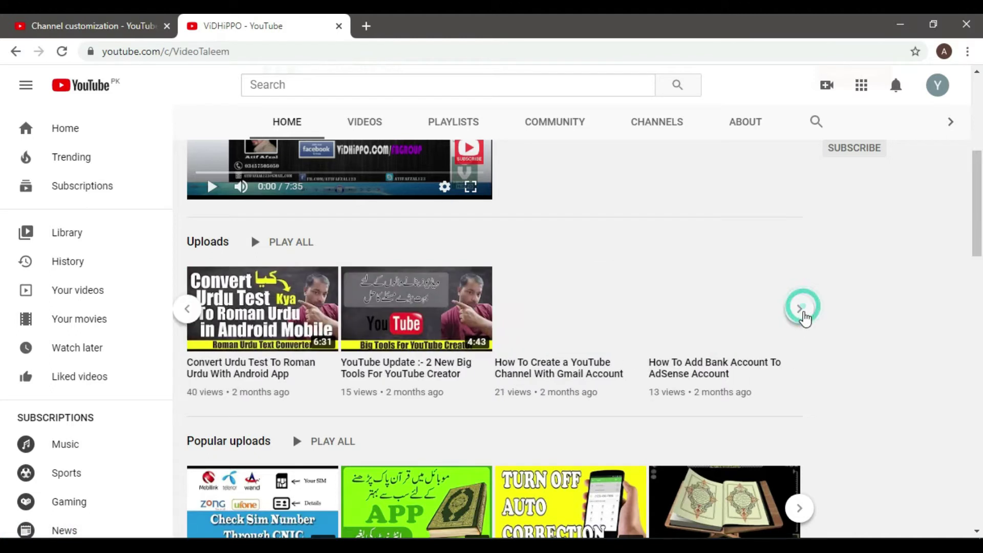
pyautogui.click(182, 310)
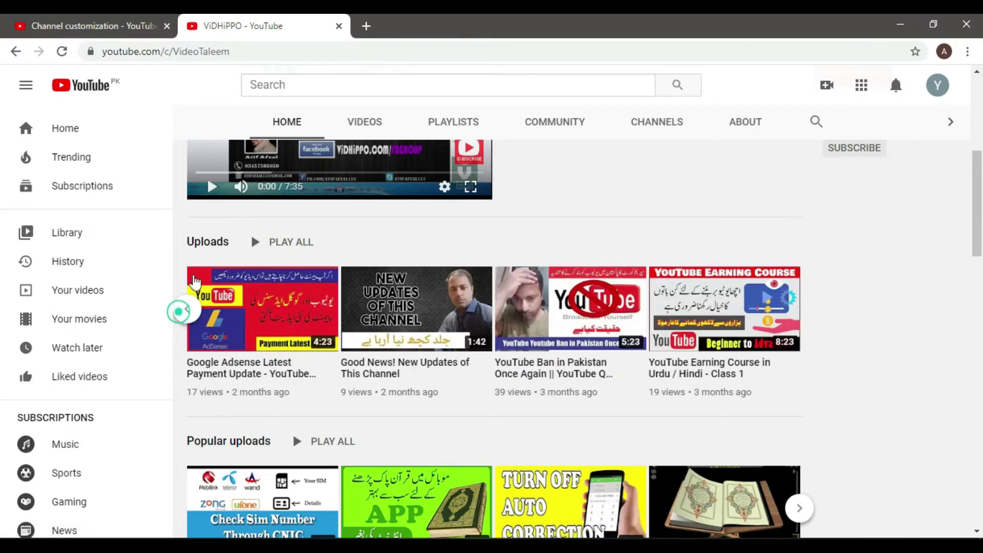
# Step: Compare the Uploads section in the channel layout settings with the Popular uploads row on the ViDHiPPO home page
pyautogui.click(95, 28)
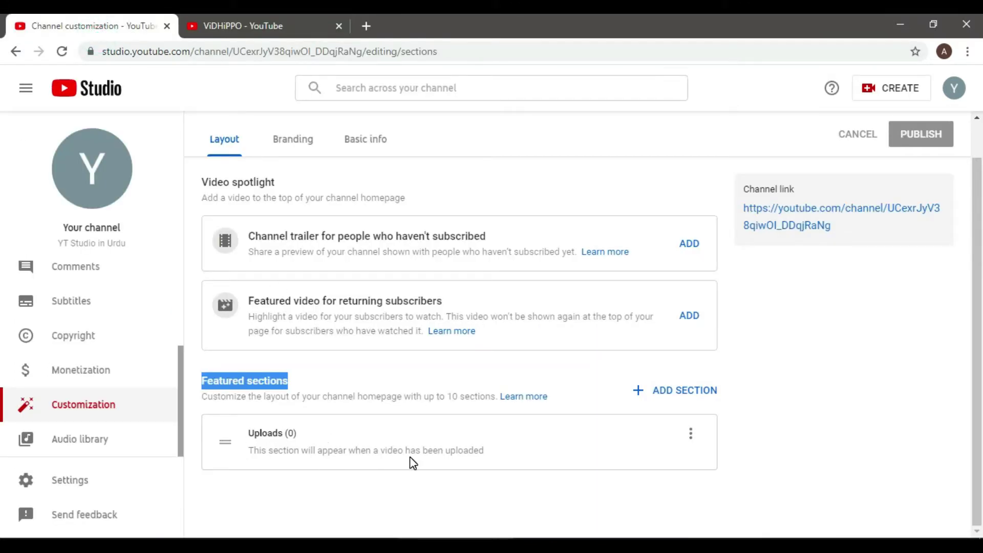
pyautogui.click(253, 26)
pyautogui.scroll(-3, 291, 399)
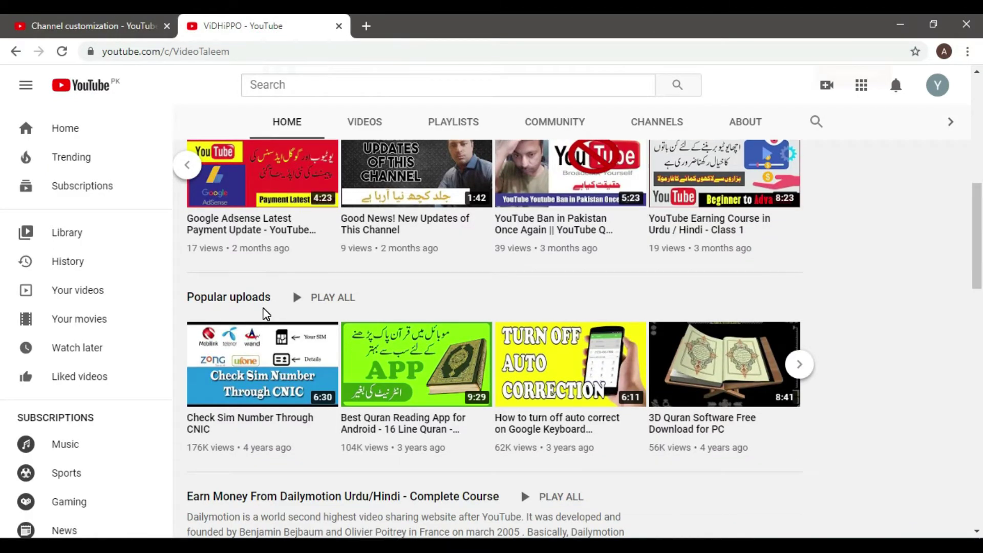
pyautogui.moveTo(266, 408)
# Step: Add a Popular uploads section to the Featured sections in the Channel customization layout
pyautogui.click(91, 28)
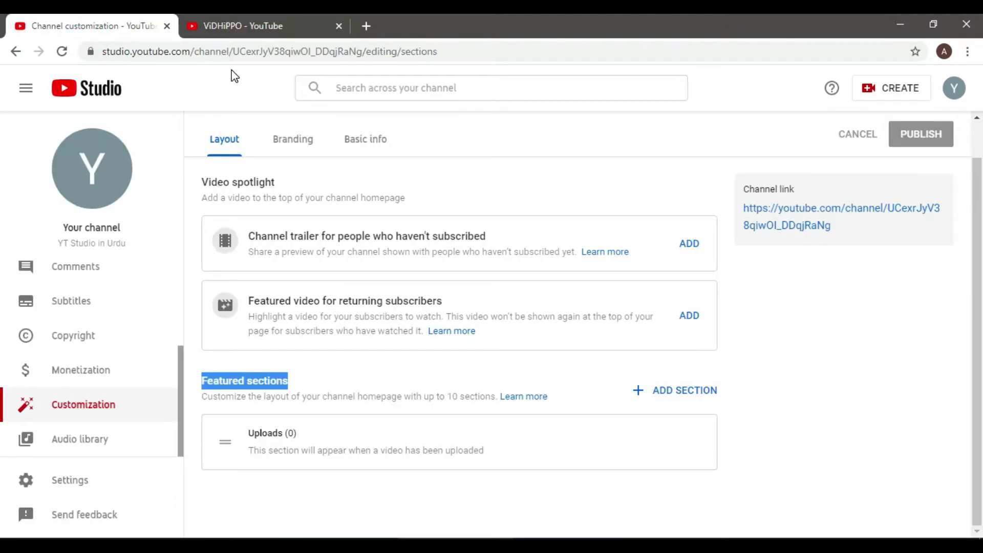
pyautogui.click(677, 396)
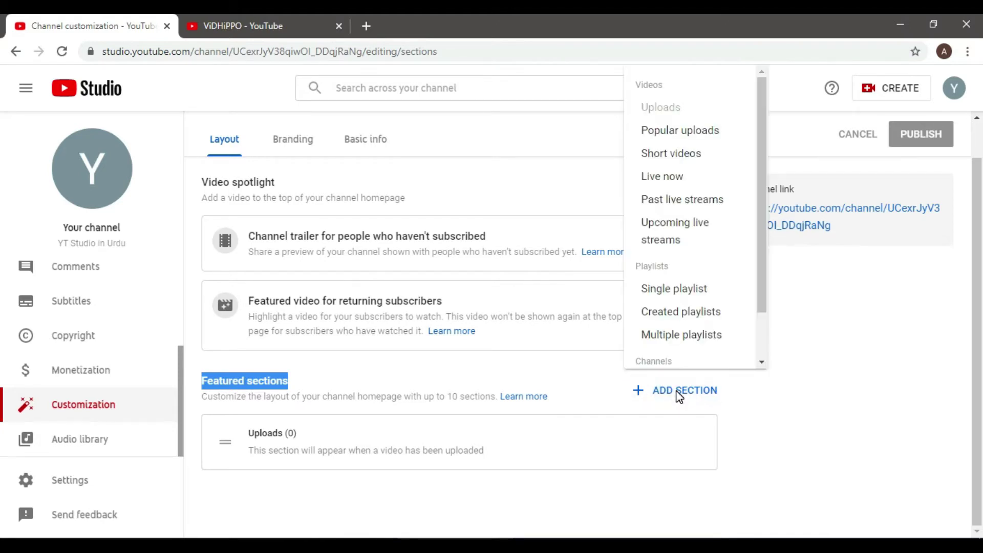
pyautogui.click(696, 134)
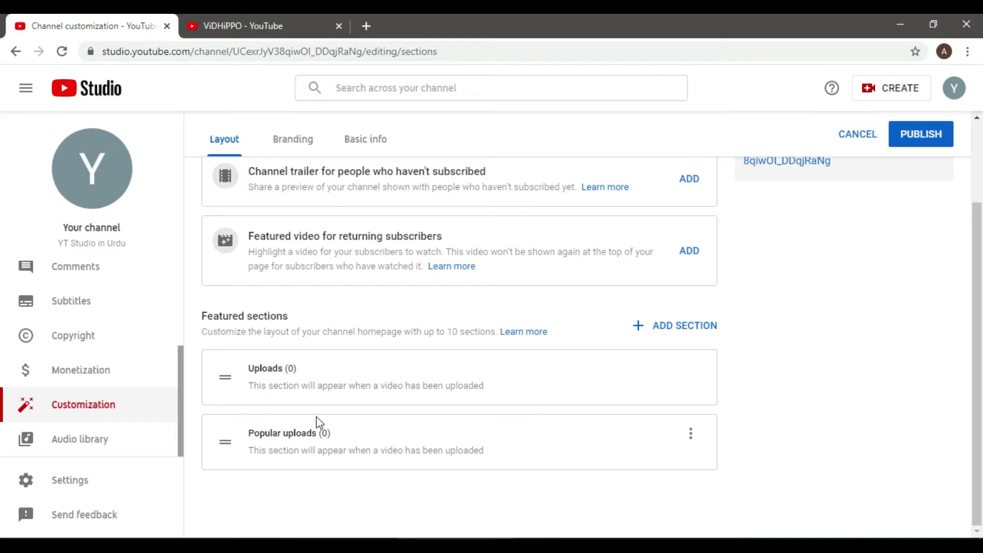
# Step: Look at the ViDHiPPO channel's Popular uploads row and the Dailymotion course playlist section below it
pyautogui.click(256, 33)
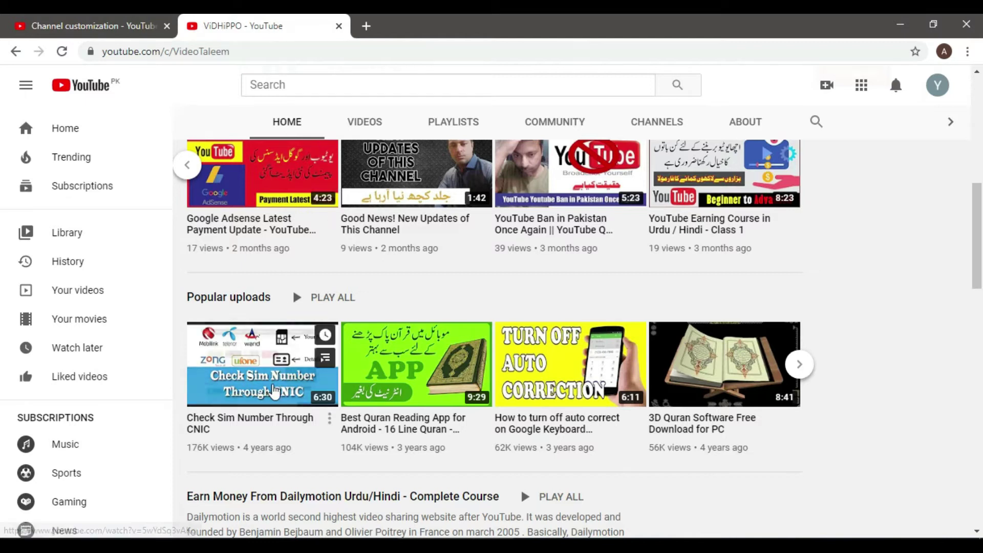
pyautogui.scroll(-3, 276, 358)
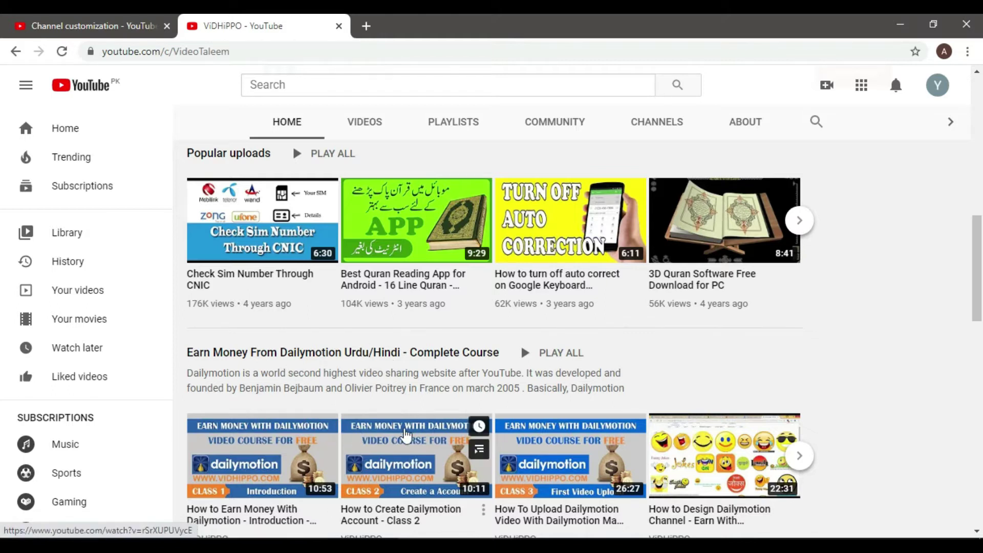
pyautogui.scroll(-1, 404, 338)
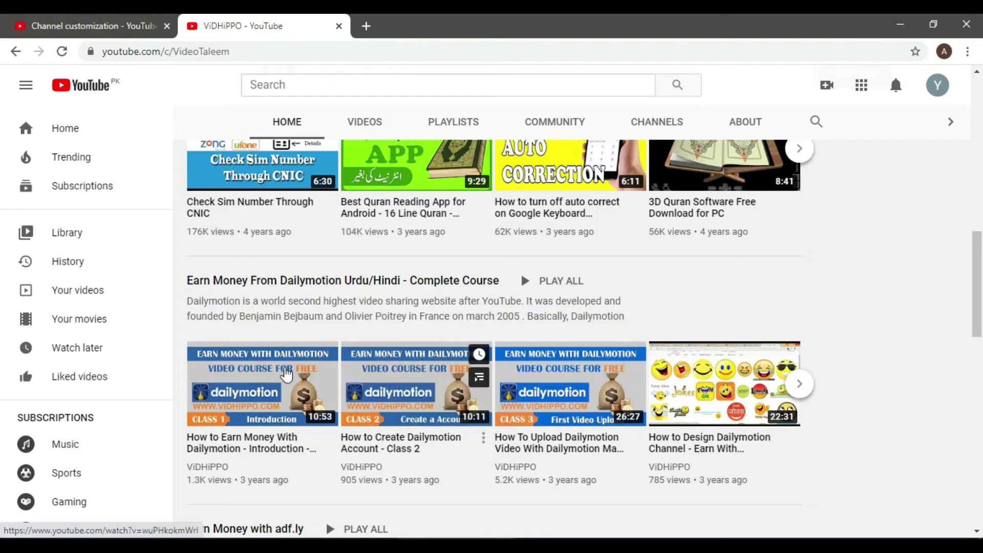
# Step: Return to Channel customization and review the section types available for Featured sections, down to the playlist options
pyautogui.click(131, 26)
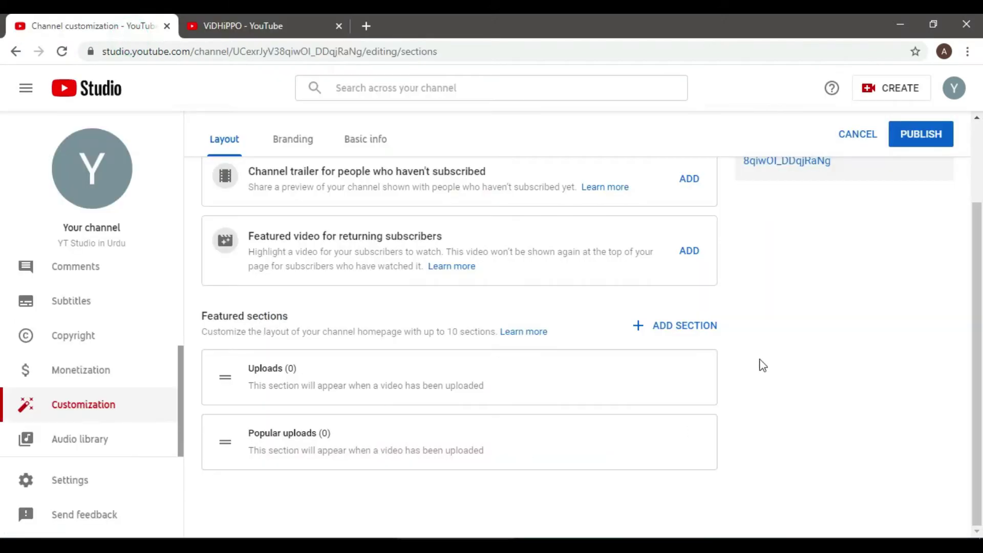
pyautogui.click(679, 330)
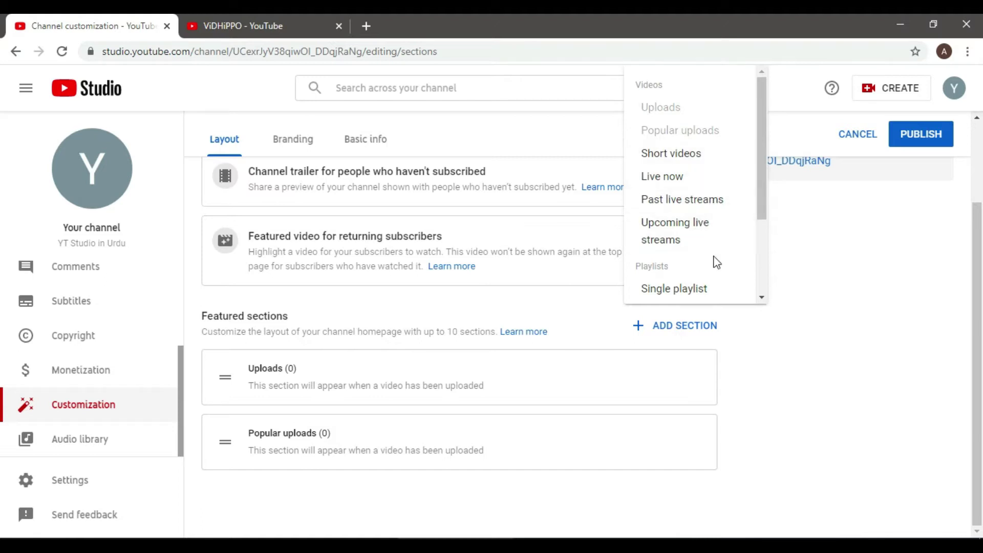
pyautogui.scroll(-2, 714, 263)
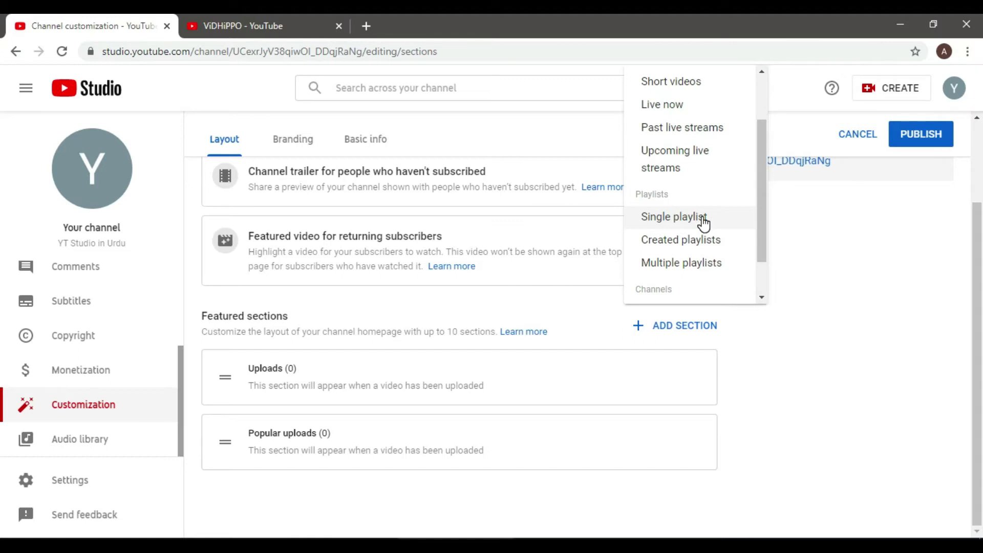
# Step: Examine the Dailymotion, adf.ly and Facebook Tips and Tricks playlist sections on the ViDHiPPO home page
pyautogui.click(240, 28)
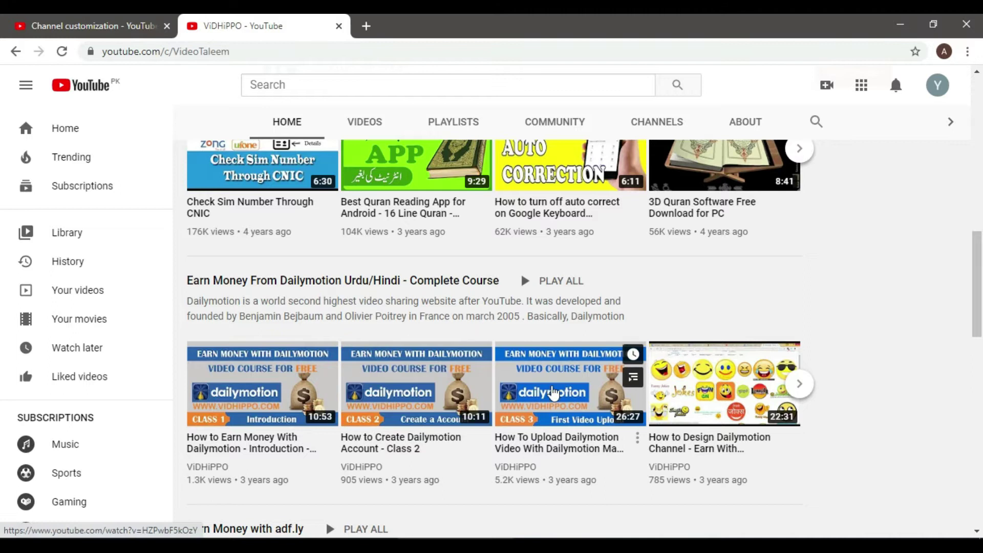
pyautogui.scroll(-3, 507, 399)
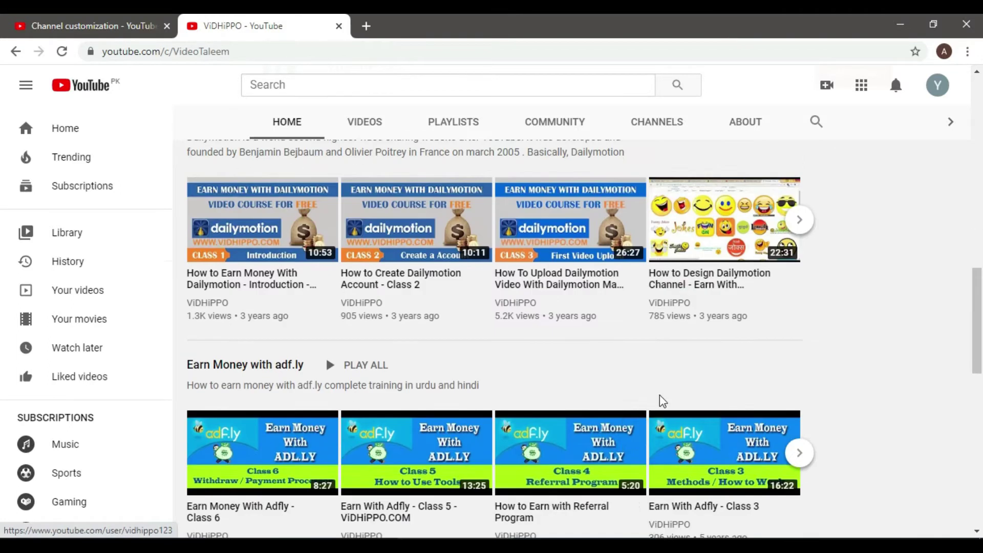
pyautogui.scroll(-1, 662, 401)
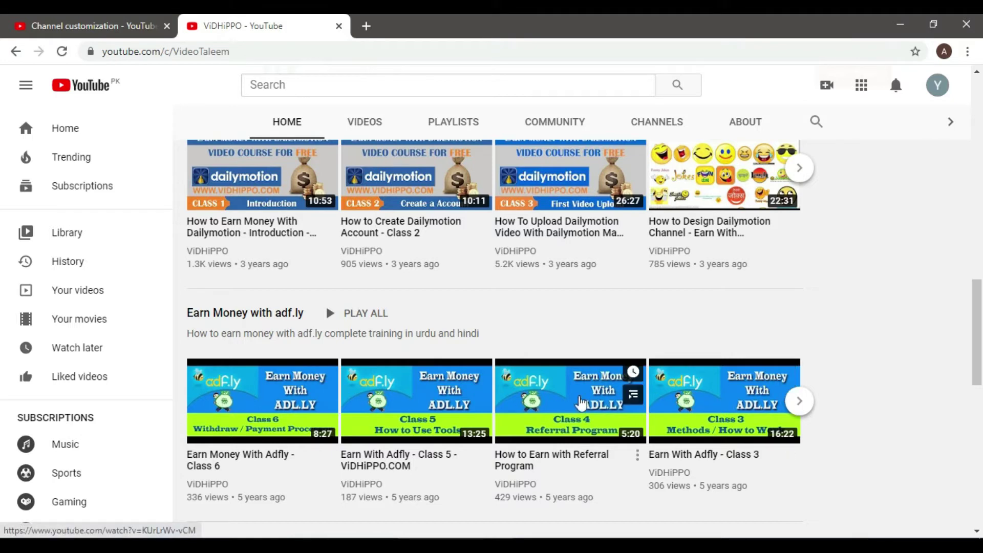
pyautogui.scroll(-3, 651, 410)
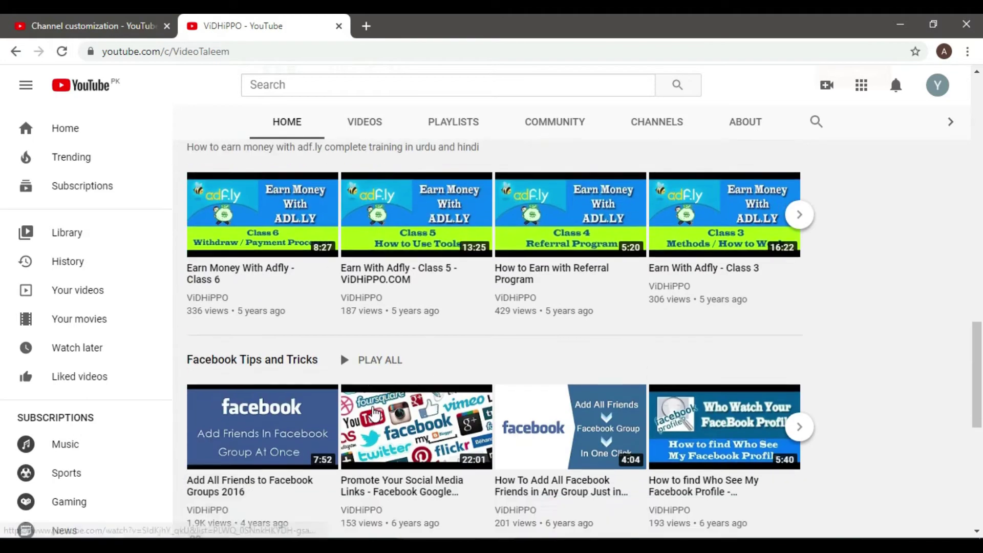
# Step: Look at the Typing Tutorials row on the ViDHiPPO page and view the Single playlist chooser in Channel customization, leaving it without choosing
pyautogui.scroll(-2, 373, 413)
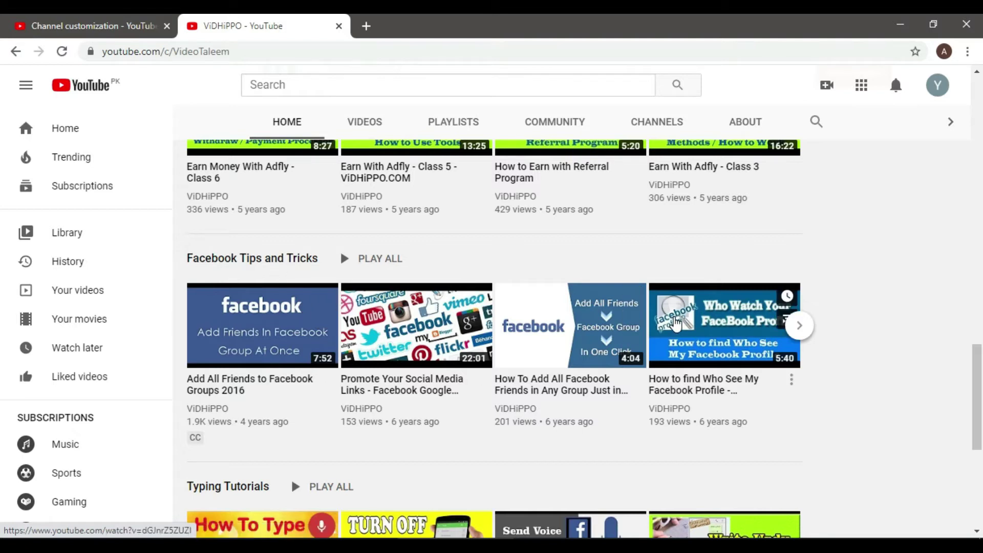
pyautogui.scroll(-3, 309, 335)
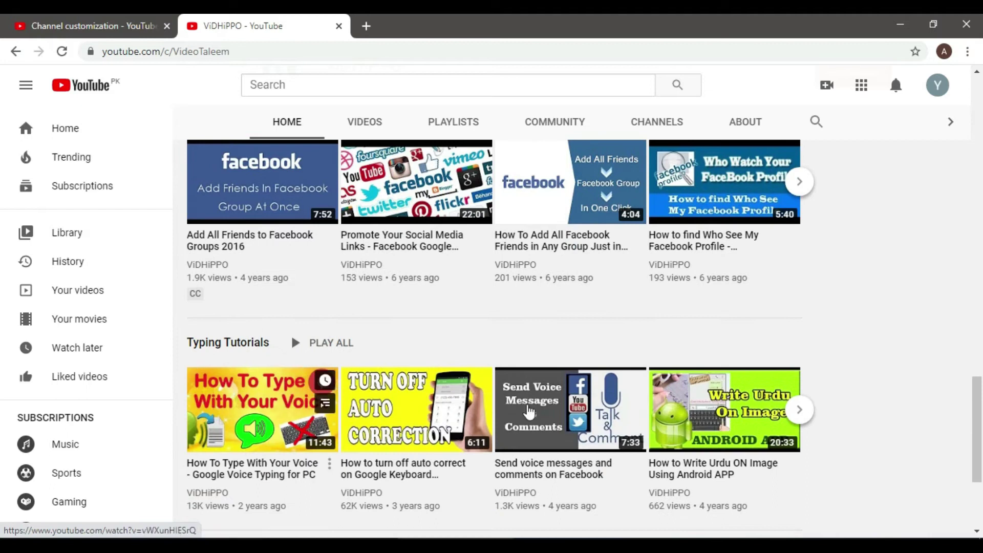
pyautogui.click(92, 26)
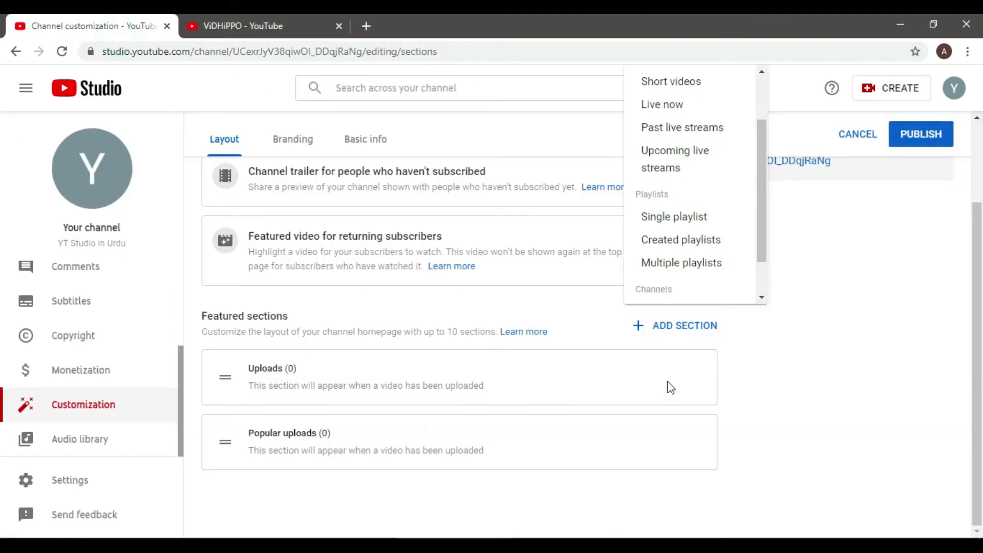
pyautogui.click(671, 220)
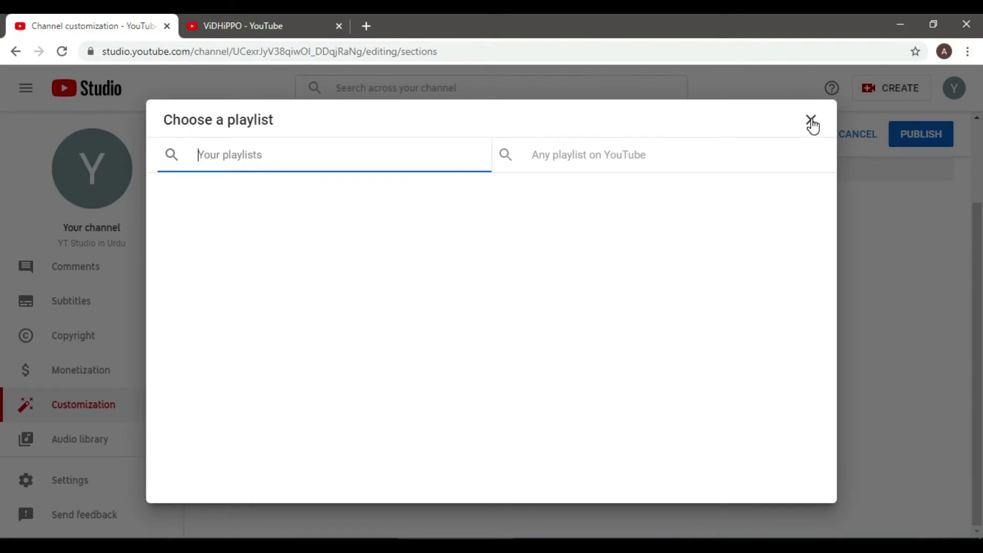
pyautogui.click(811, 120)
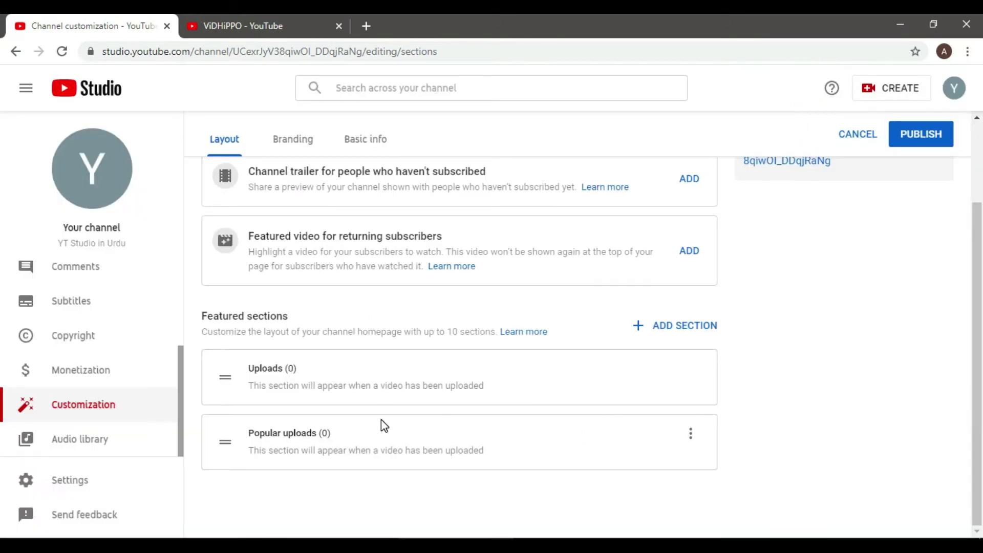
# Step: Look at the Created playlists row on the ViDHiPPO page and compare it with the section types available in Channel customization
pyautogui.click(275, 20)
pyautogui.scroll(-4, 551, 397)
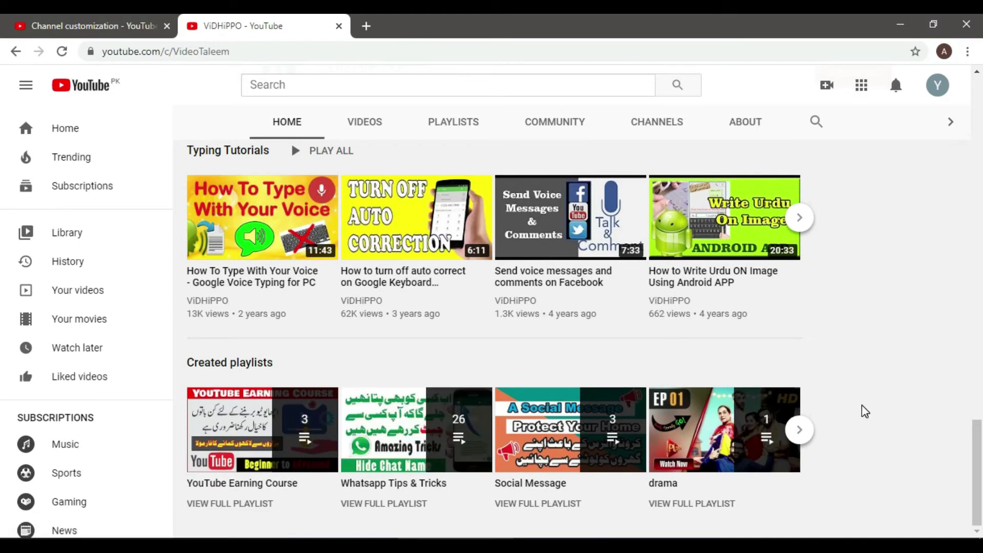
pyautogui.click(95, 26)
pyautogui.click(675, 324)
pyautogui.moveTo(761, 183); pyautogui.dragTo(767, 278)
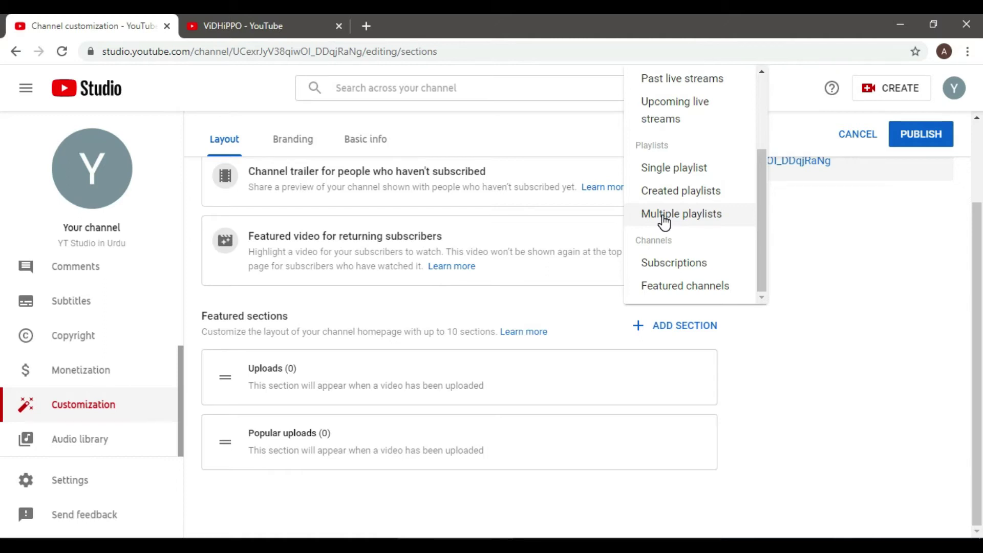
pyautogui.scroll(3, 664, 221)
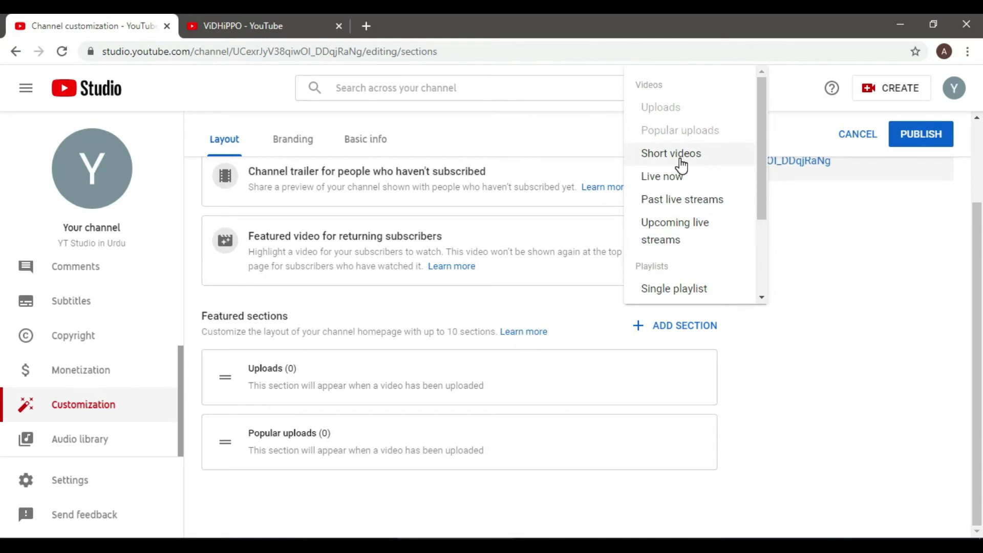
pyautogui.click(249, 26)
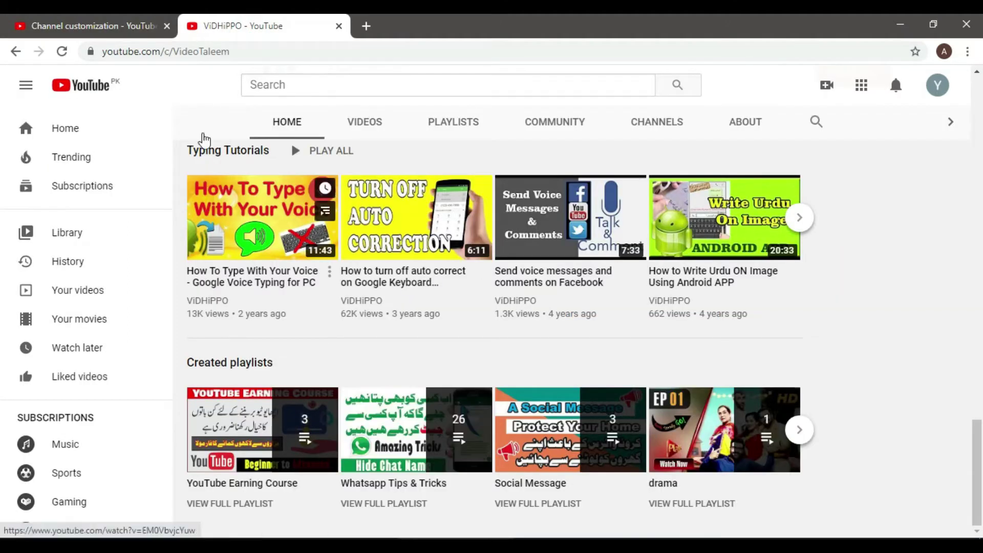
pyautogui.click(103, 26)
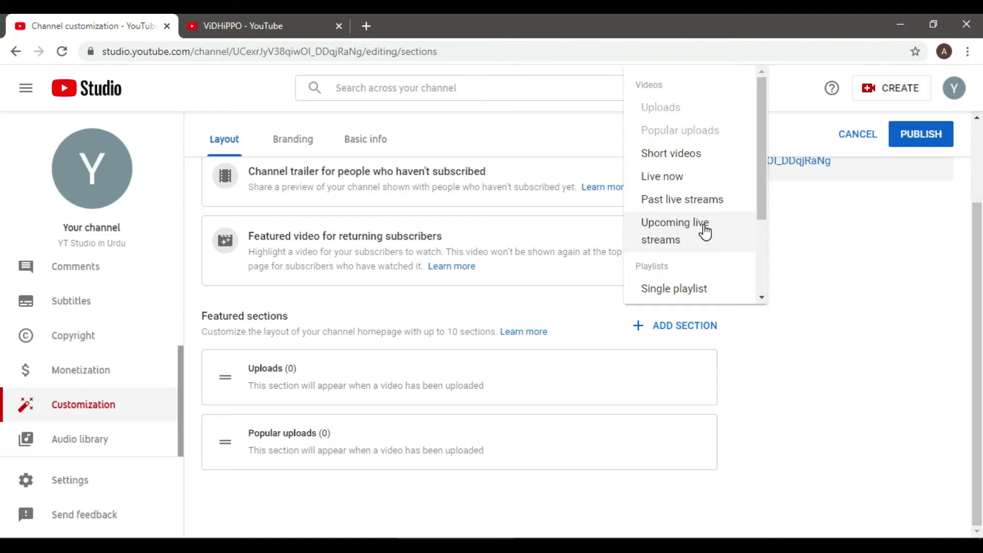
# Step: Add a Featured channels section titled SahiwalMedia containing the first Sahiwal Media channel found by searching for "sahiwalmedia"
pyautogui.scroll(-3, 707, 241)
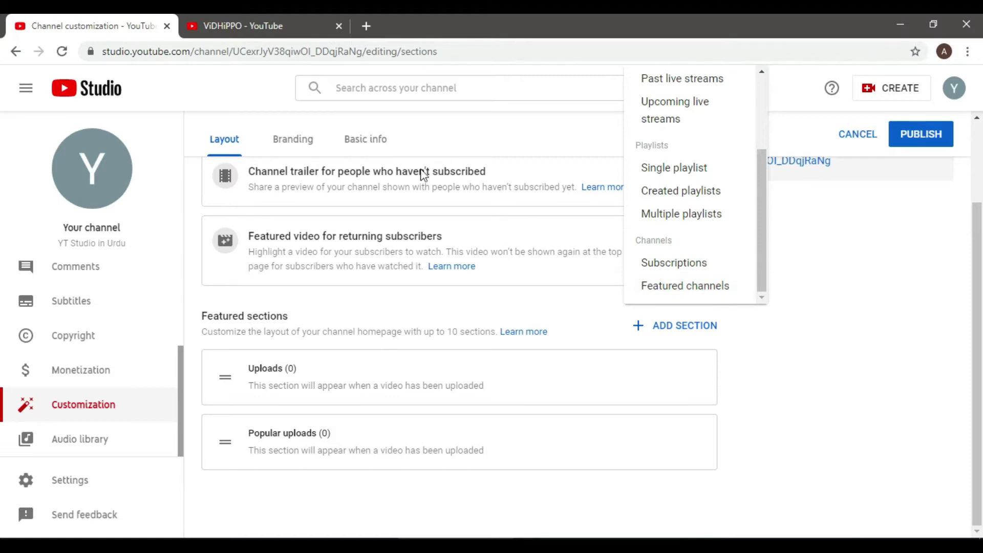
pyautogui.click(683, 284)
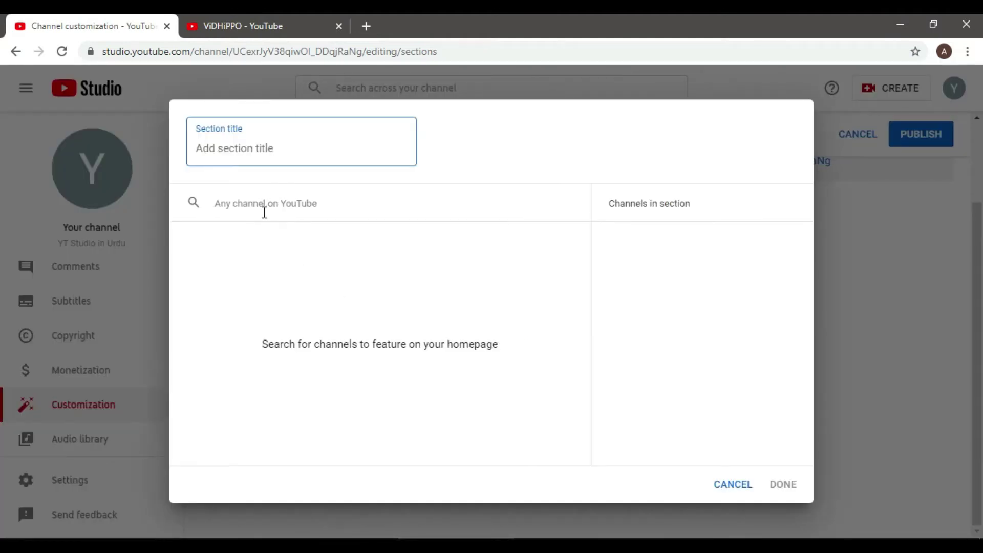
pyautogui.click(212, 146)
pyautogui.write('SahiwalMedia')
pyautogui.click(242, 205)
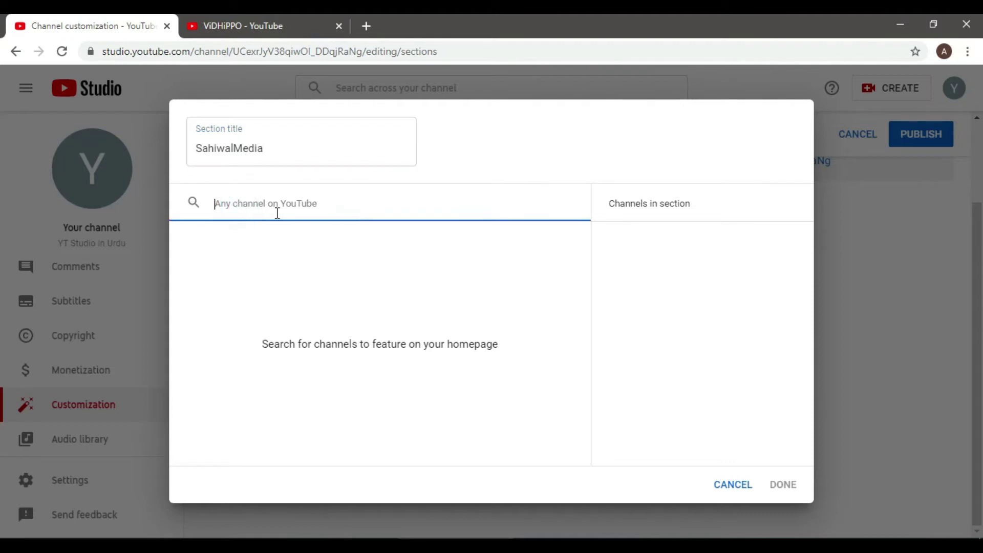
pyautogui.write('sahiwalmedia')
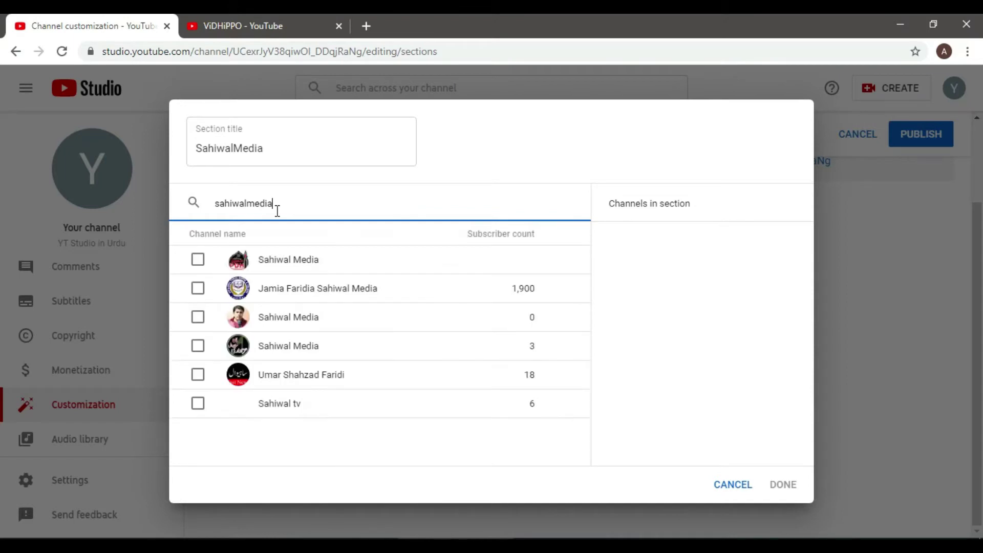
pyautogui.click(199, 260)
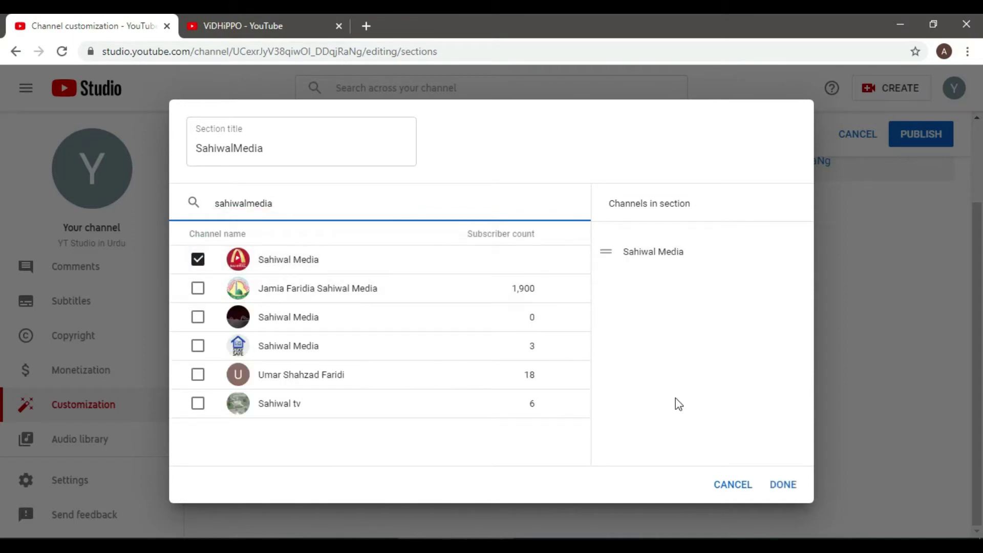
pyautogui.click(784, 485)
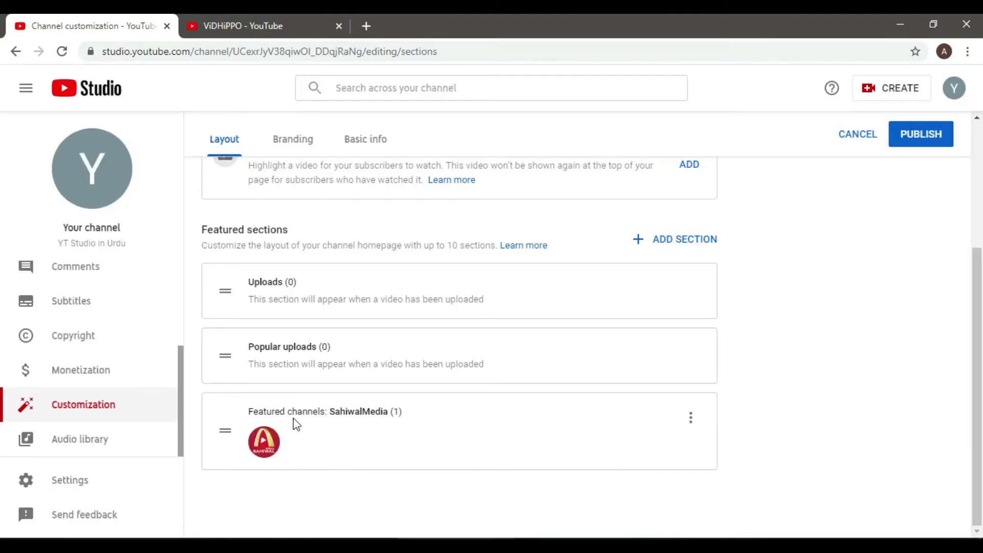
# Step: View the edit and remove options of the SahiwalMedia featured channels section, leaving the section as it is
pyautogui.click(691, 421)
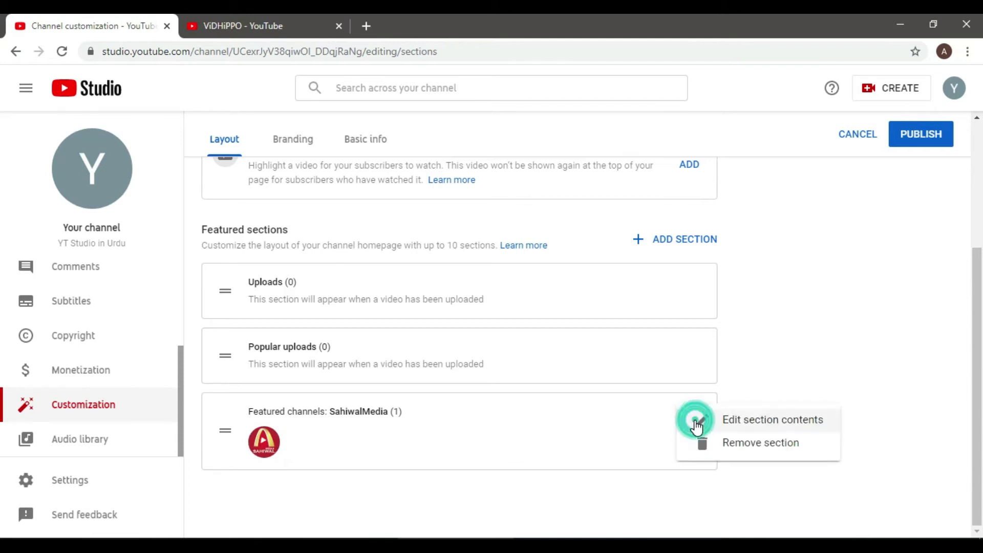
pyautogui.click(372, 444)
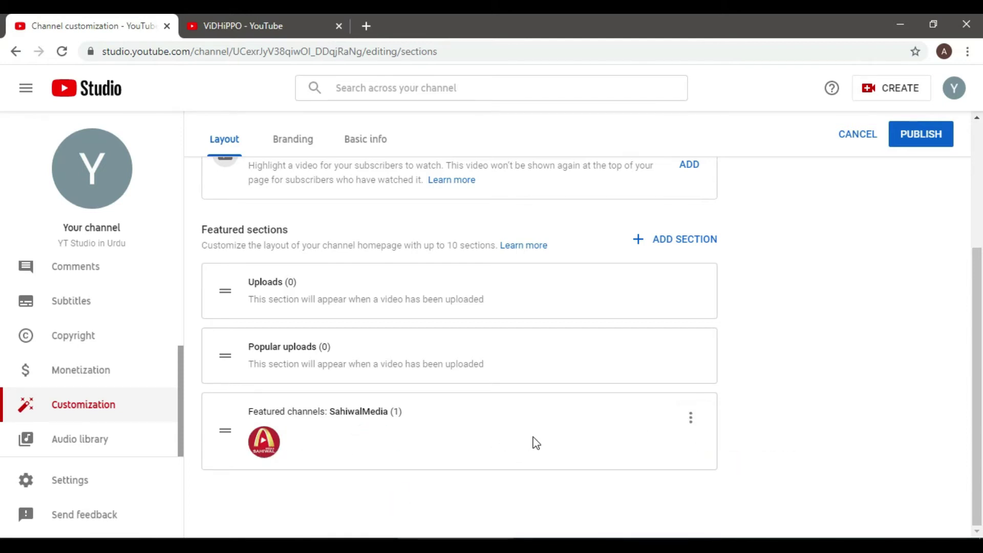
pyautogui.click(225, 430)
# Step: Add a Short videos section and move it between Uploads and Popular uploads in the Featured sections
pyautogui.click(673, 239)
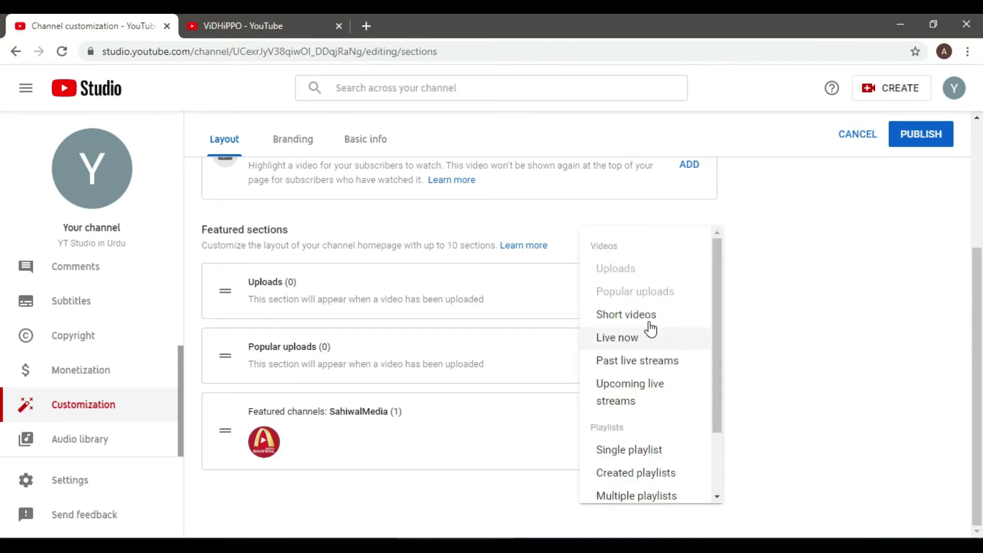
pyautogui.click(628, 315)
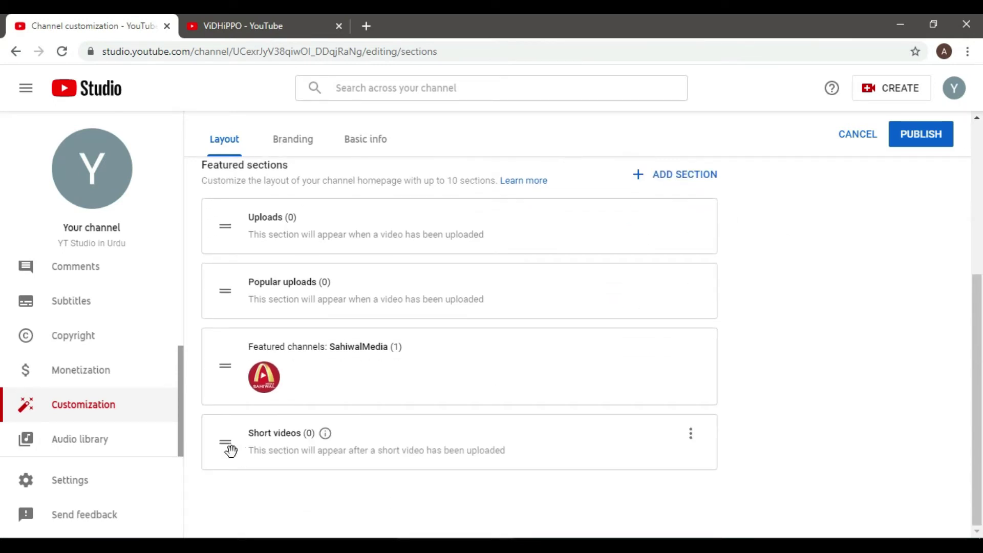
pyautogui.moveTo(226, 445); pyautogui.dragTo(226, 274)
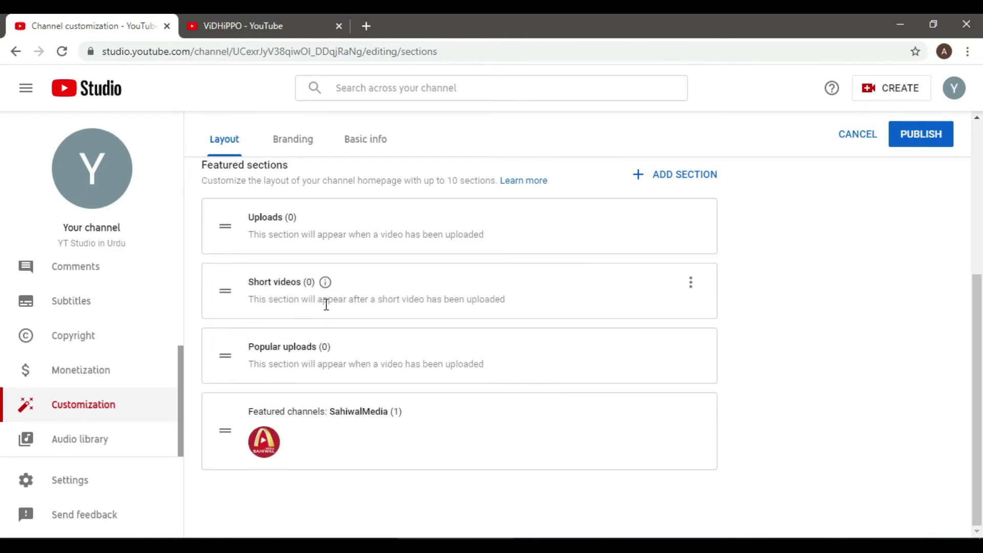
# Step: Add a Past live streams section to the Featured sections and review the remaining section types
pyautogui.click(662, 177)
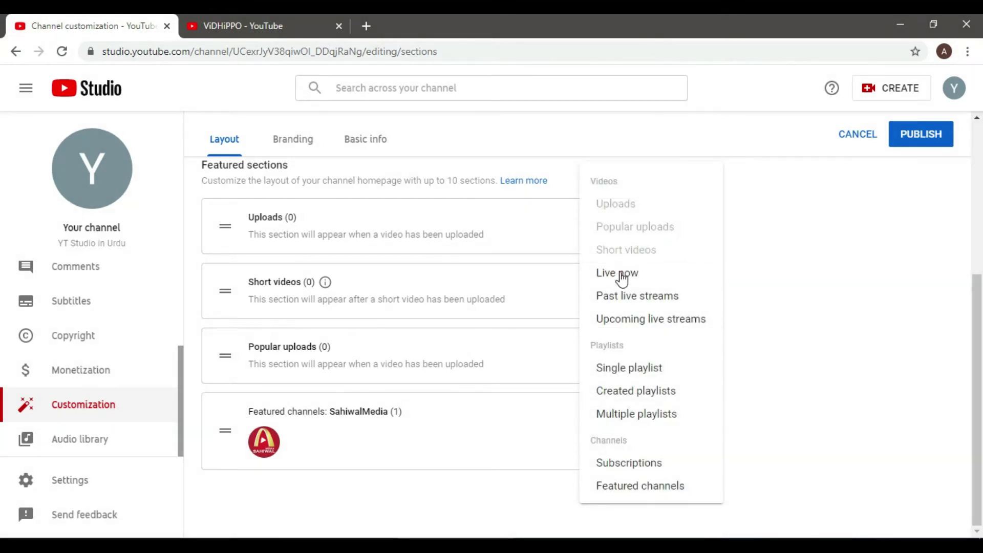
pyautogui.click(619, 297)
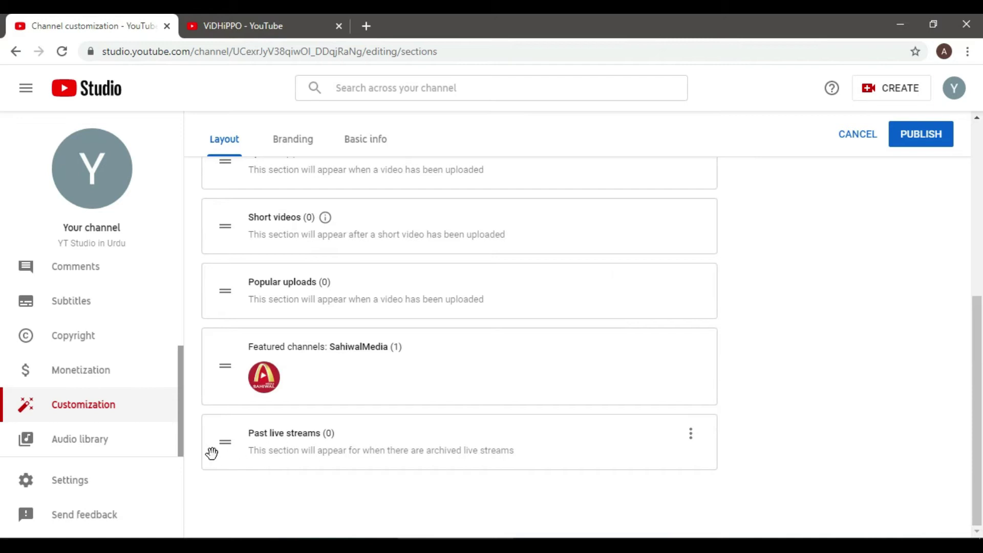
pyautogui.scroll(4, 621, 279)
pyautogui.click(692, 328)
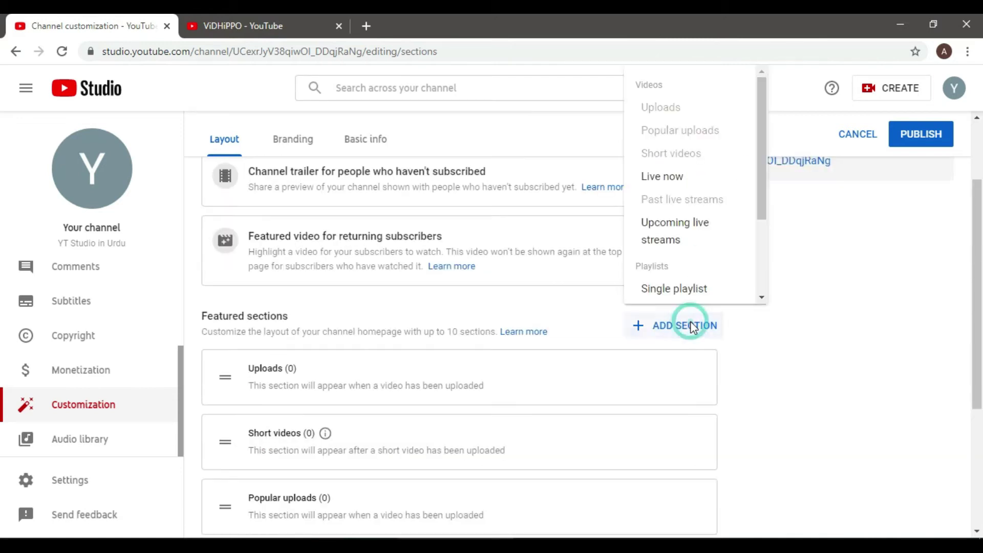
pyautogui.scroll(-3, 689, 302)
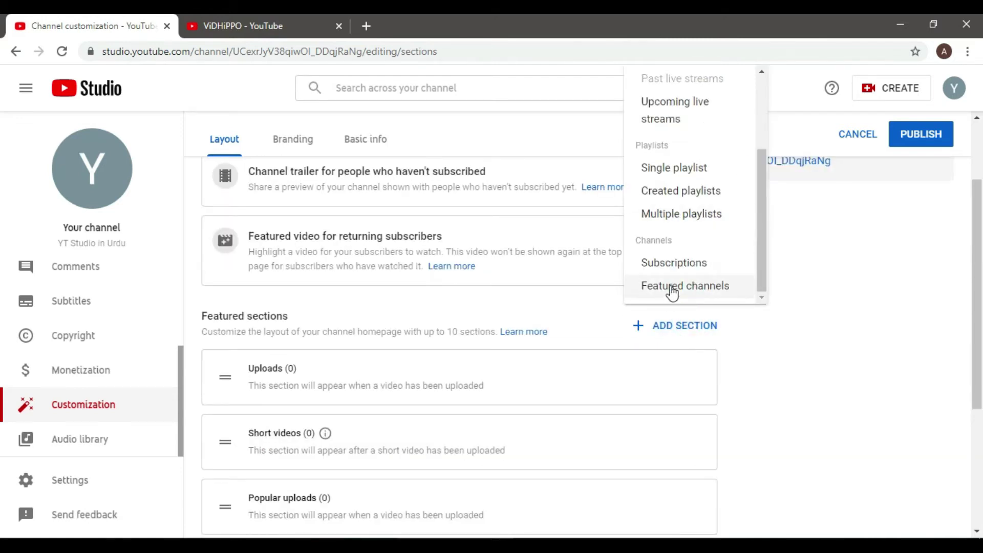
pyautogui.click(791, 420)
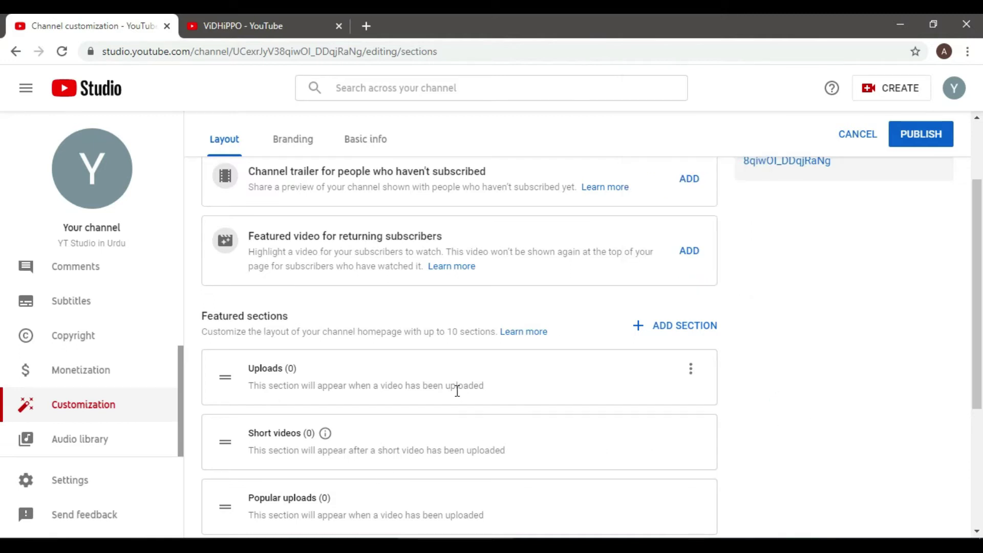
# Step: Open the Branding settings of Channel customization and look over the profile picture and banner image options
pyautogui.scroll(2, 323, 233)
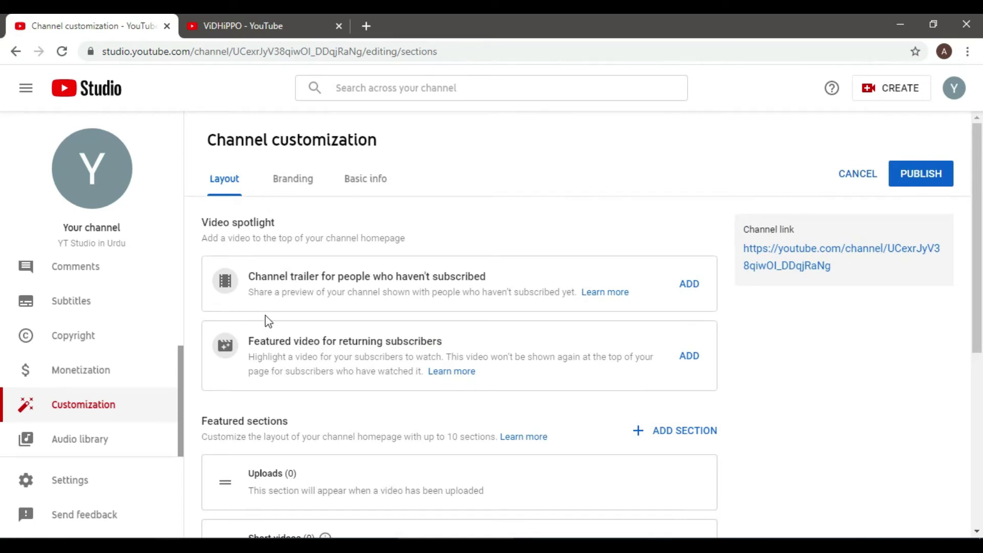
pyautogui.scroll(-3, 370, 432)
pyautogui.scroll(3, 370, 432)
pyautogui.click(293, 191)
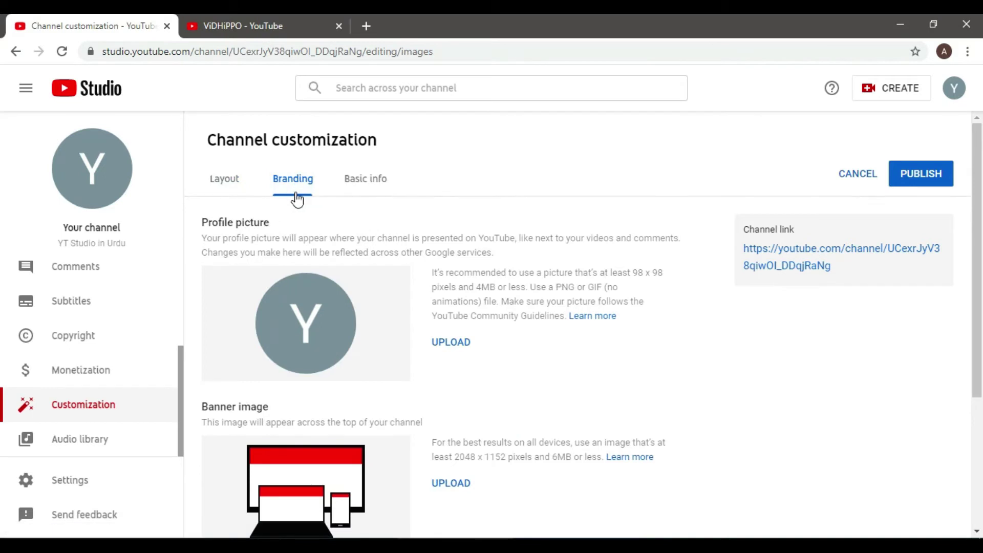
pyautogui.scroll(-2, 309, 367)
pyautogui.scroll(2, 308, 367)
# Step: Search Google Images for "youtube profile picture" in a new browser tab and look through the results
pyautogui.click(365, 26)
pyautogui.write('google.com')
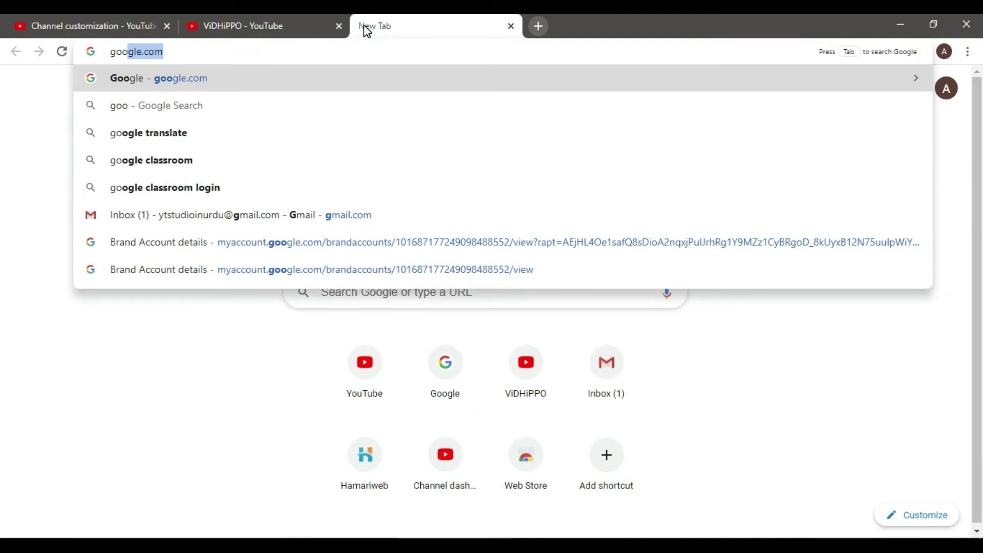
pyautogui.press('Return')
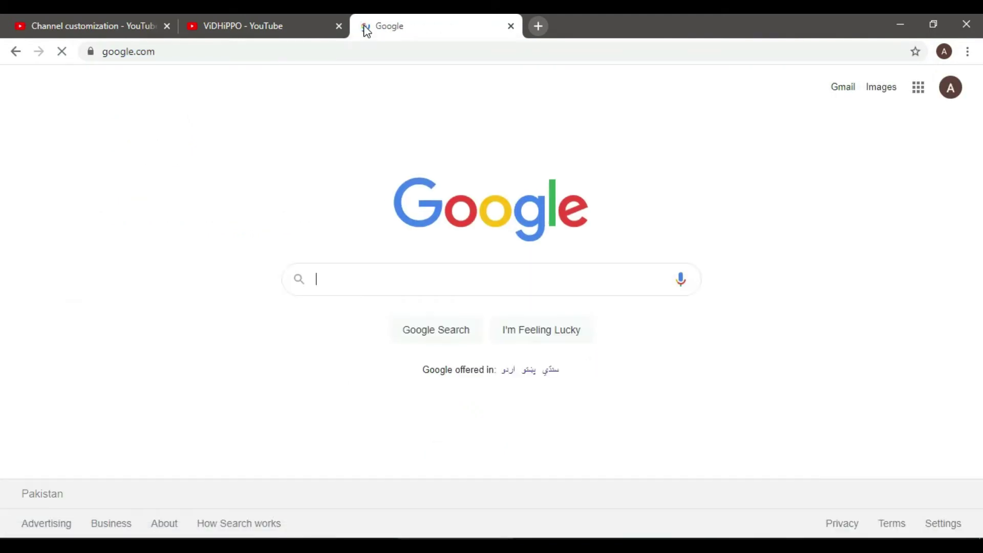
pyautogui.write('youtube profile')
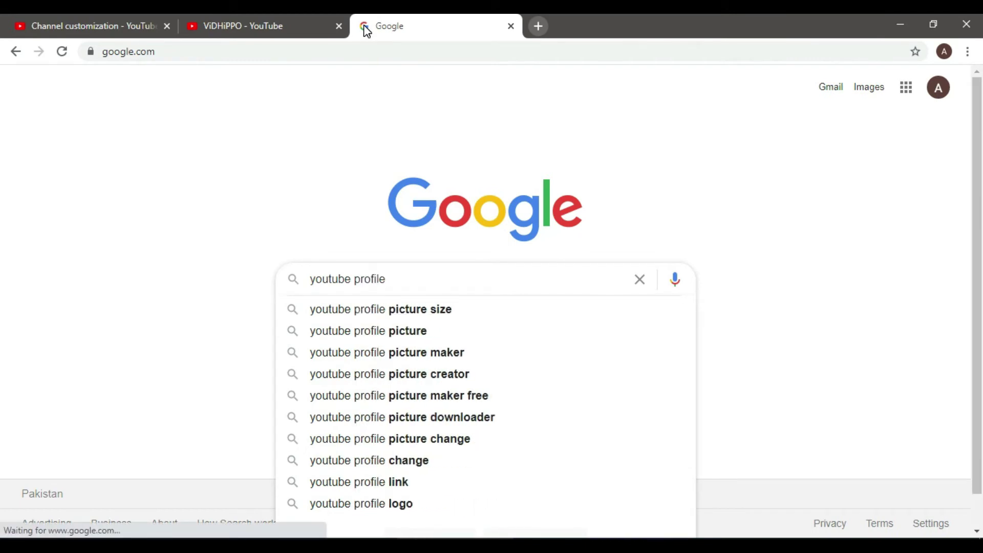
pyautogui.press('Down')
pyautogui.press('Down')
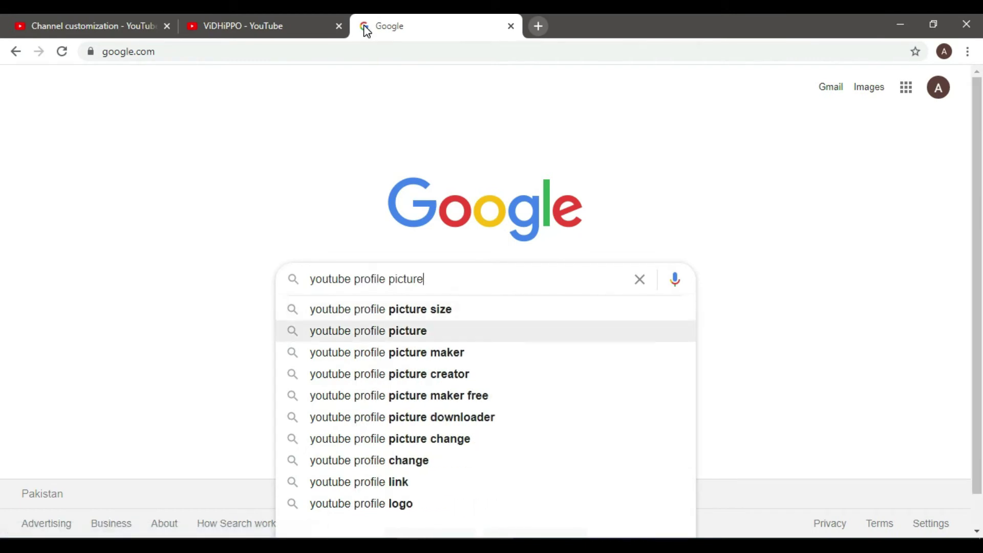
pyautogui.press('Return')
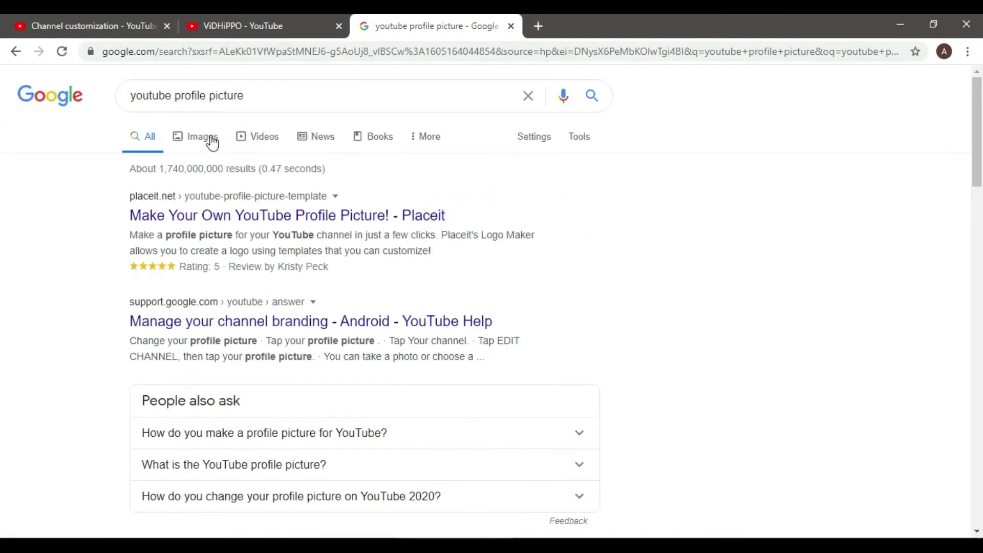
pyautogui.click(210, 140)
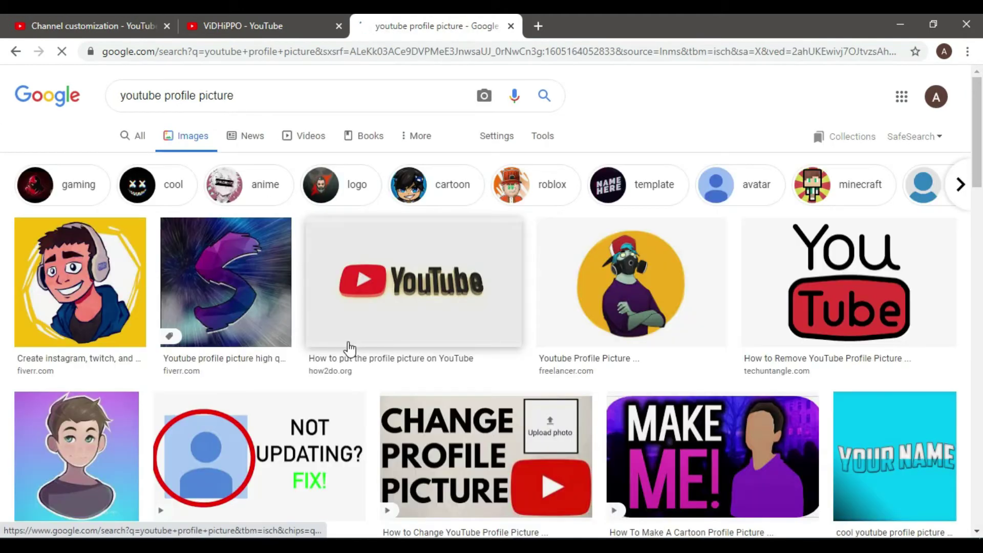
pyautogui.scroll(-1, 277, 351)
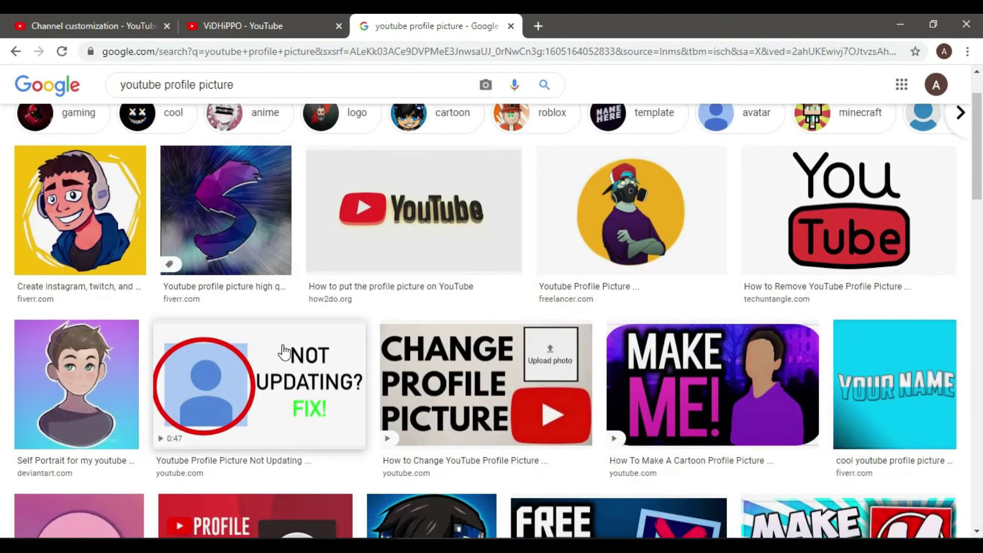
# Step: Save the self-portrait cartoon avatar from the image results to the Desktop as a JPEG
pyautogui.scroll(-1, 407, 446)
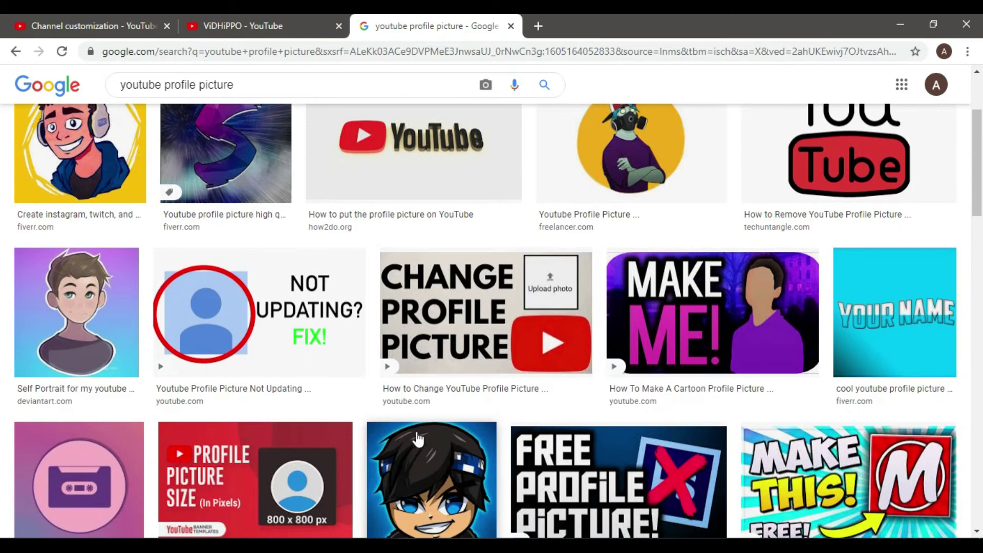
pyautogui.click(86, 335)
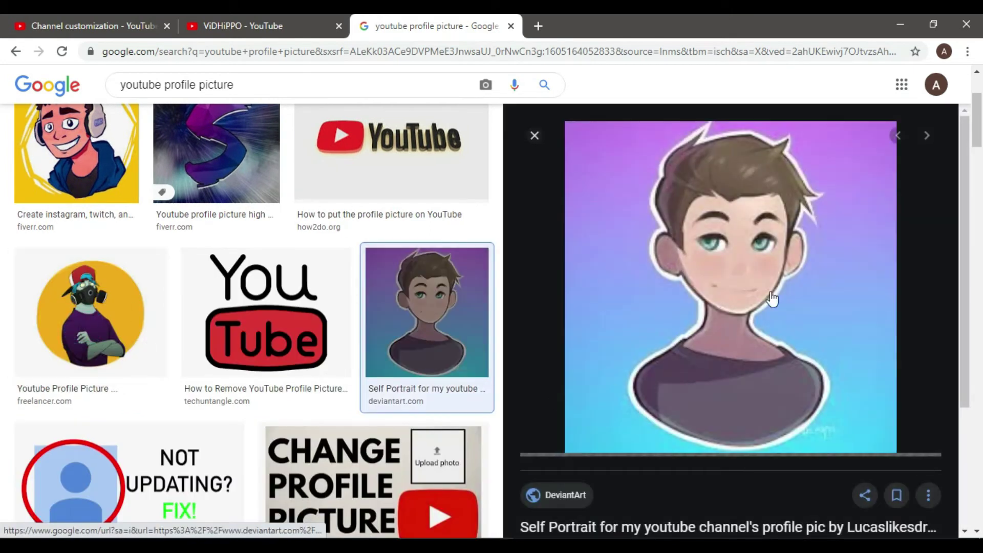
pyautogui.rightClick(719, 257)
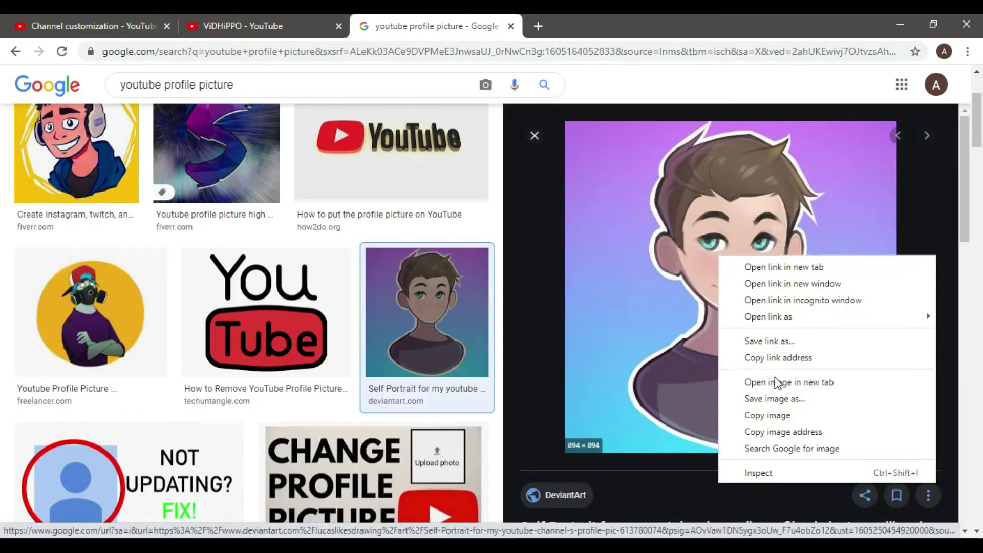
pyautogui.click(776, 402)
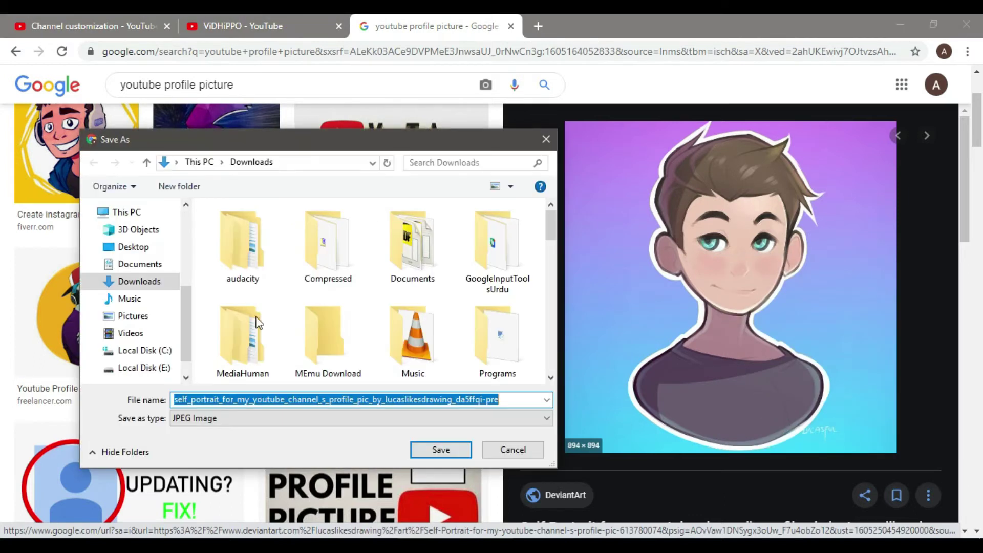
pyautogui.click(134, 247)
pyautogui.click(439, 452)
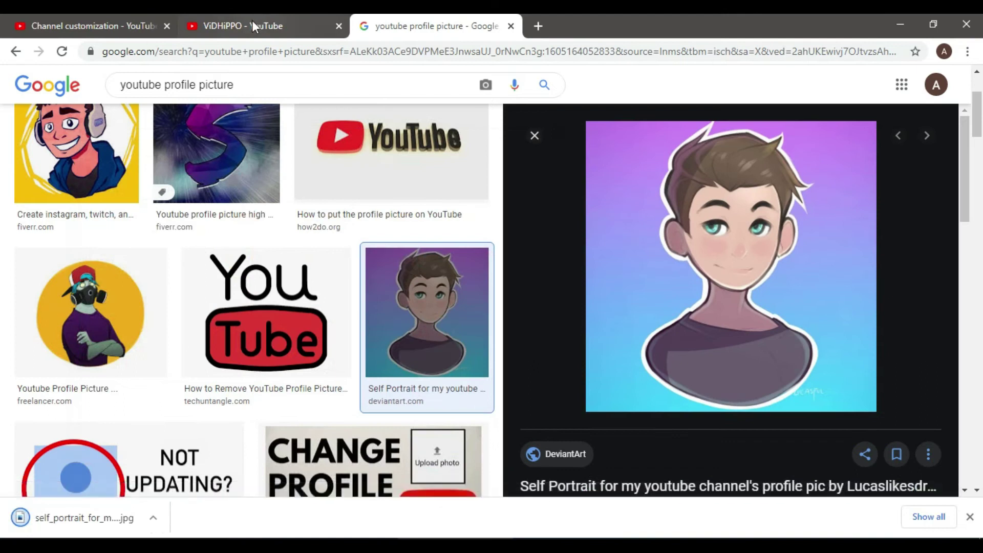
# Step: Return to the channel's Branding settings and upload the saved self-portrait image from the Desktop as the profile picture
pyautogui.click(253, 23)
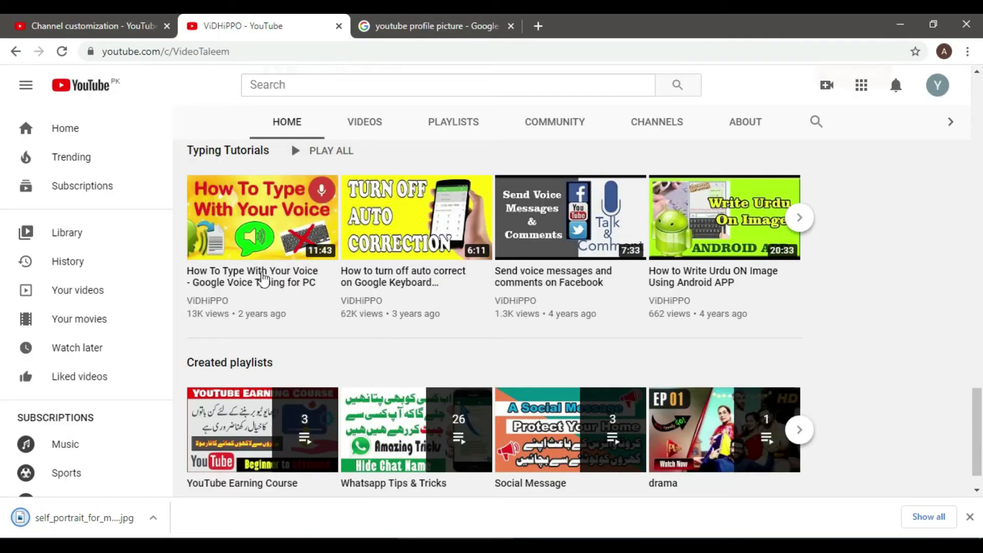
pyautogui.click(100, 30)
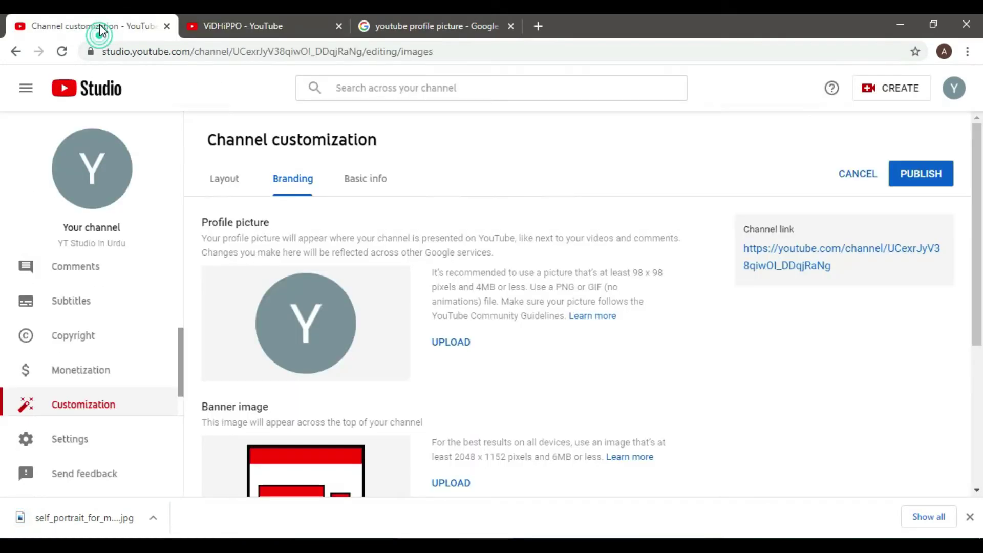
pyautogui.click(451, 343)
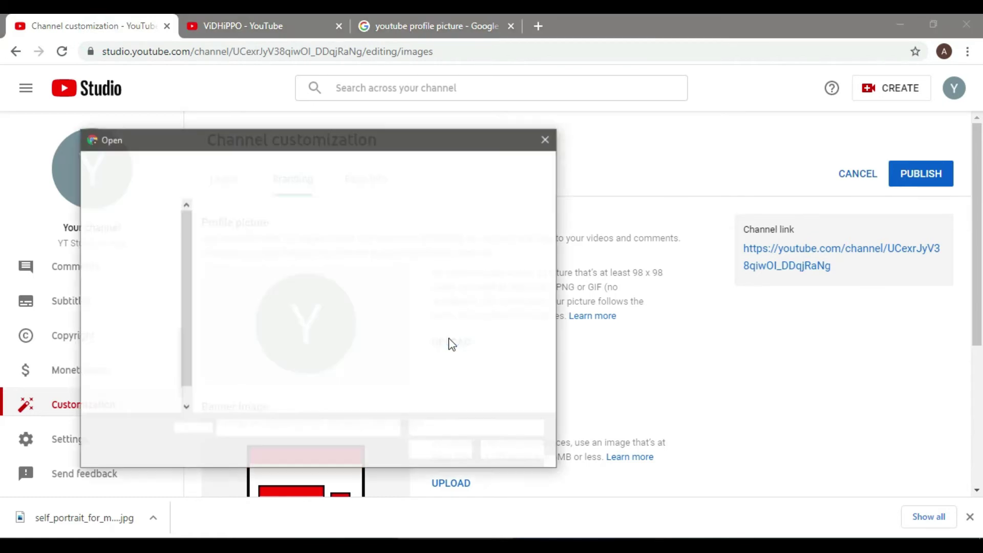
pyautogui.click(130, 235)
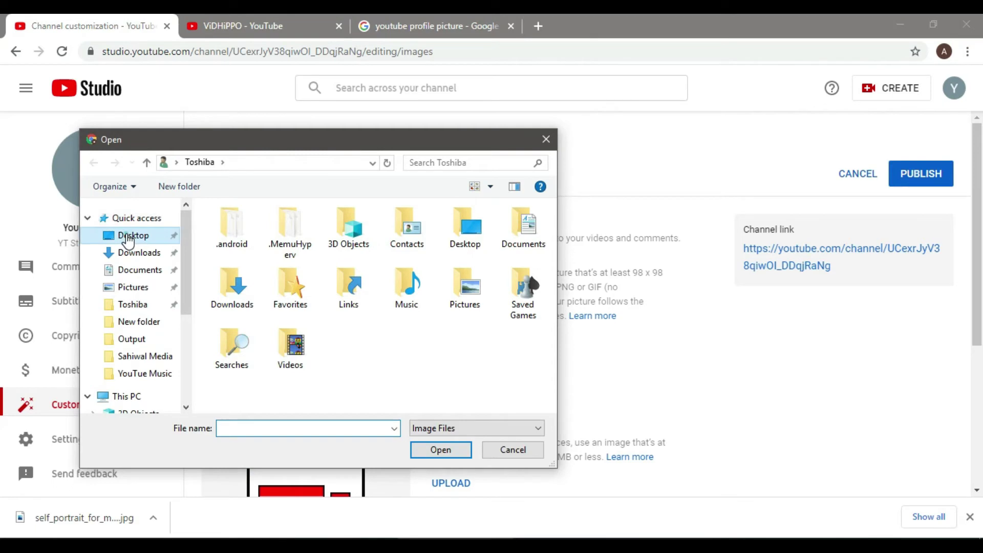
pyautogui.scroll(-5, 400, 334)
pyautogui.click(497, 281)
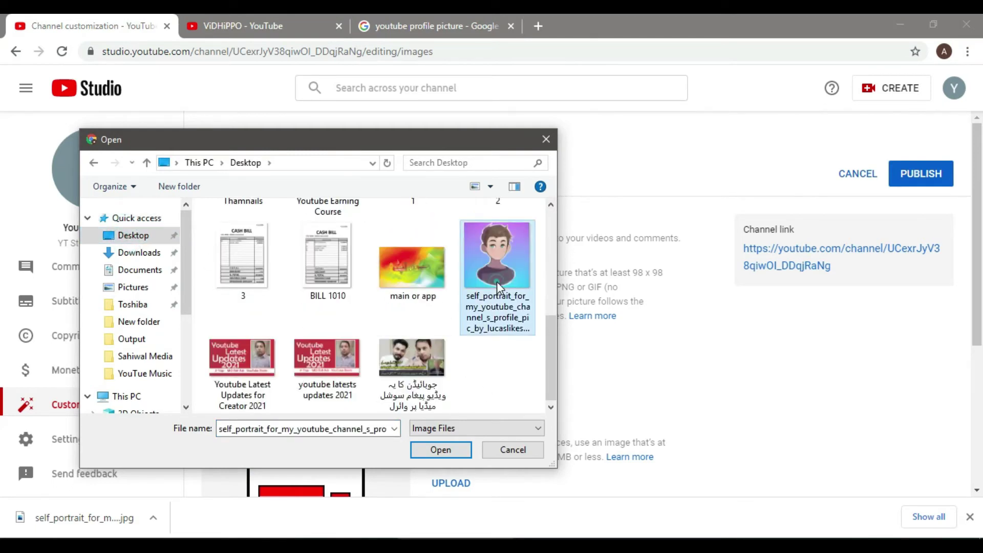
pyautogui.click(438, 451)
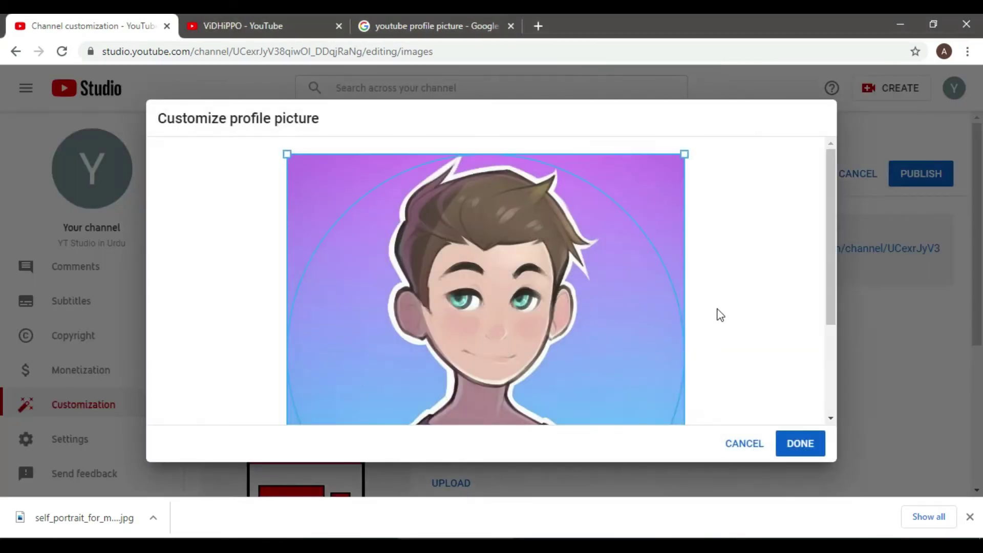
# Step: Review the circular crop of the whole portrait and accept it as the profile picture
pyautogui.moveTo(835, 223); pyautogui.dragTo(840, 375)
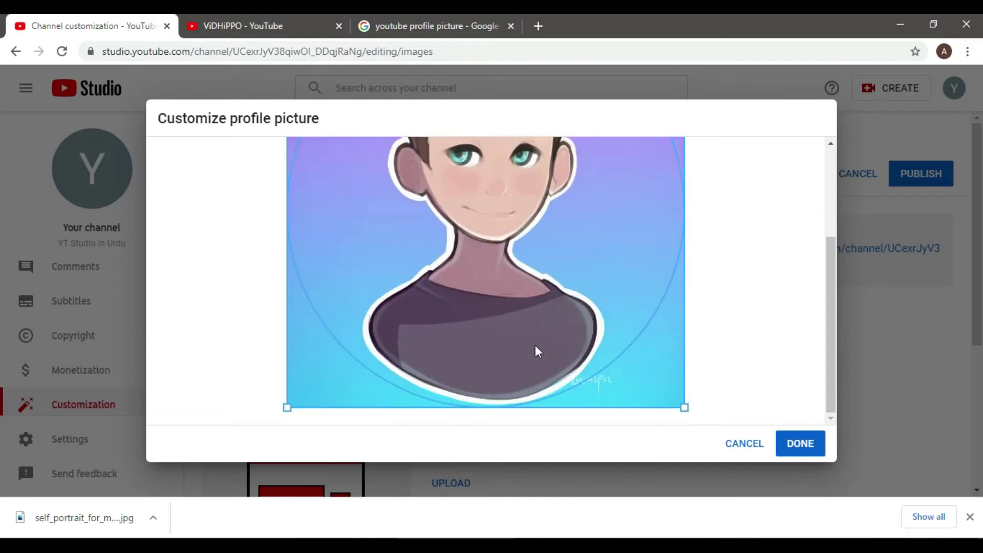
pyautogui.scroll(3, 623, 347)
pyautogui.scroll(-3, 494, 347)
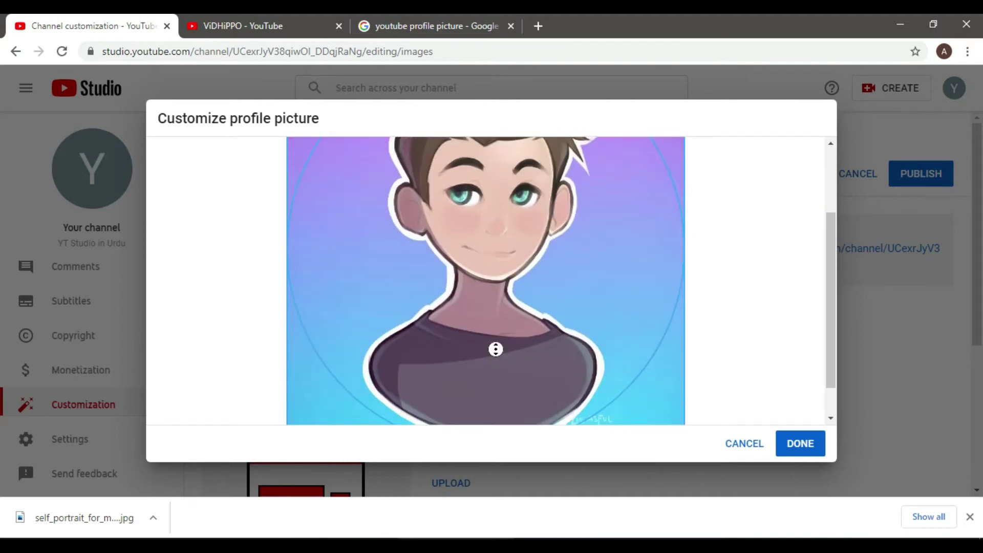
pyautogui.click(805, 443)
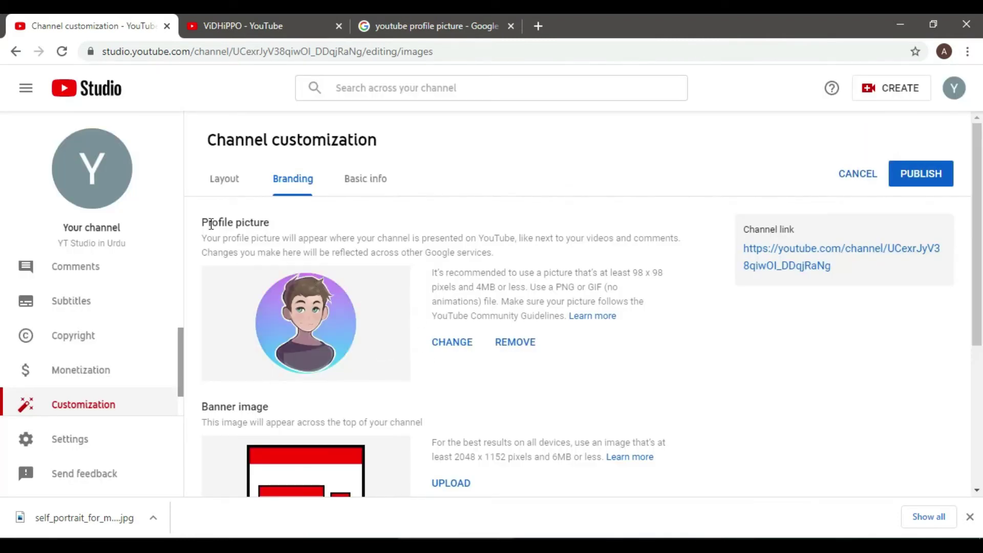
# Step: Read the profile picture's size and file format requirements, and look over the Banner image section
pyautogui.moveTo(213, 226); pyautogui.dragTo(269, 223)
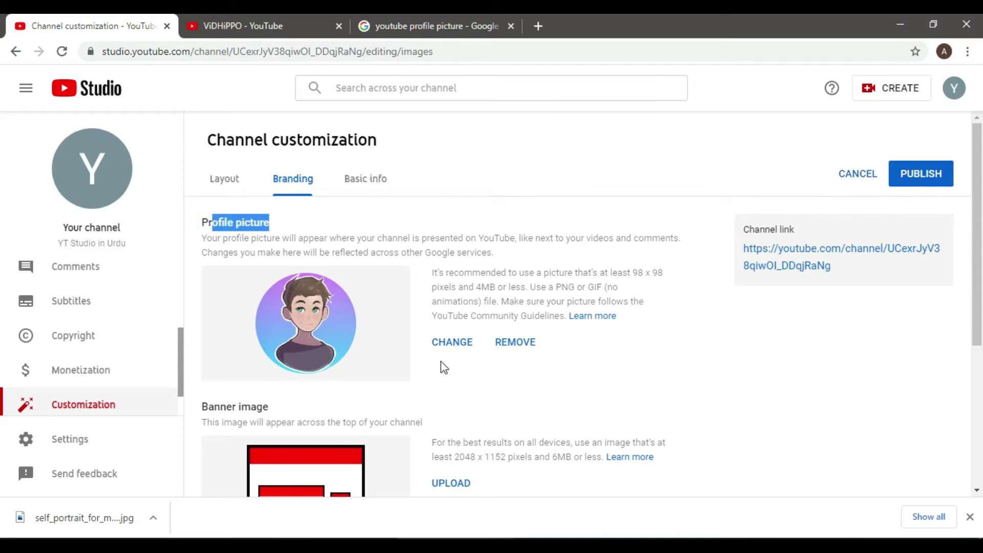
pyautogui.scroll(-2, 545, 370)
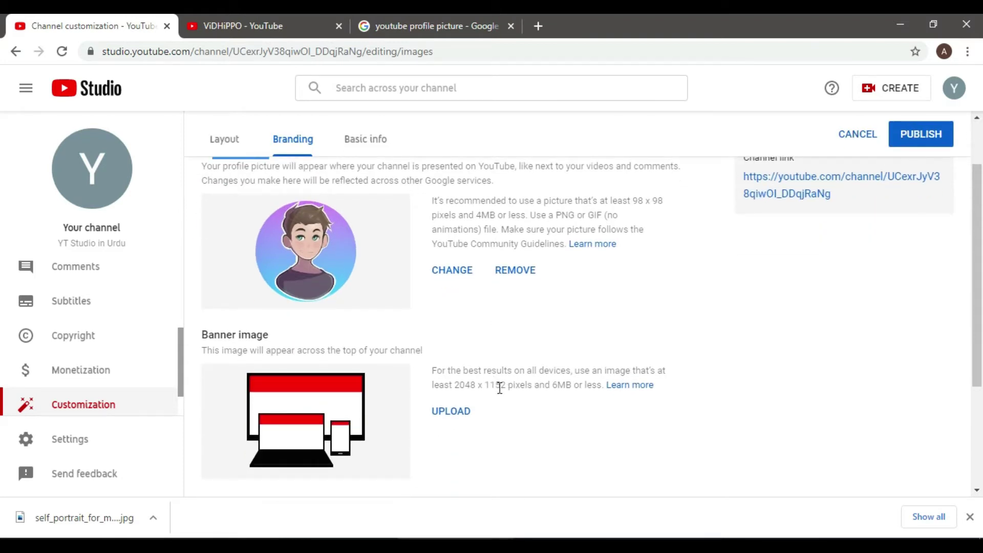
pyautogui.scroll(2, 461, 358)
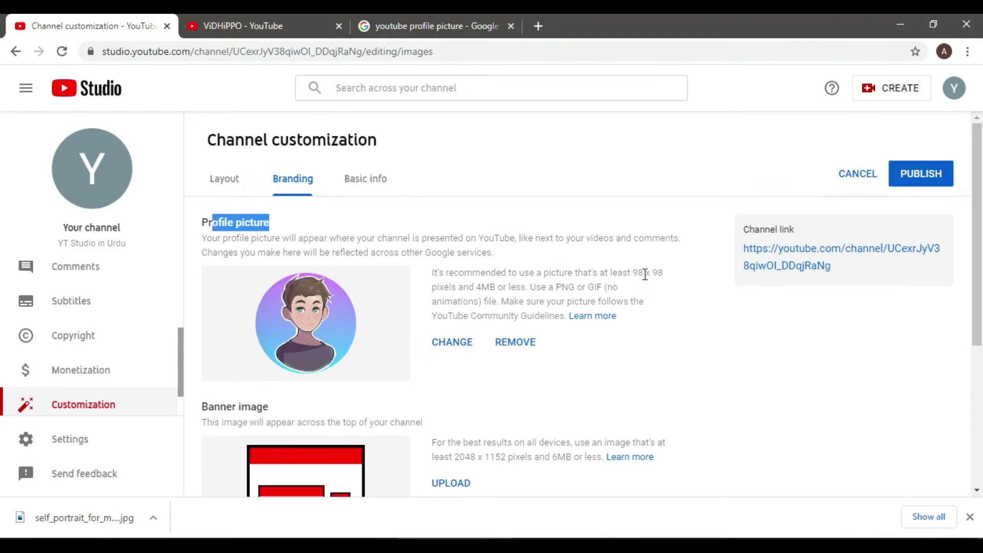
pyautogui.click(662, 272)
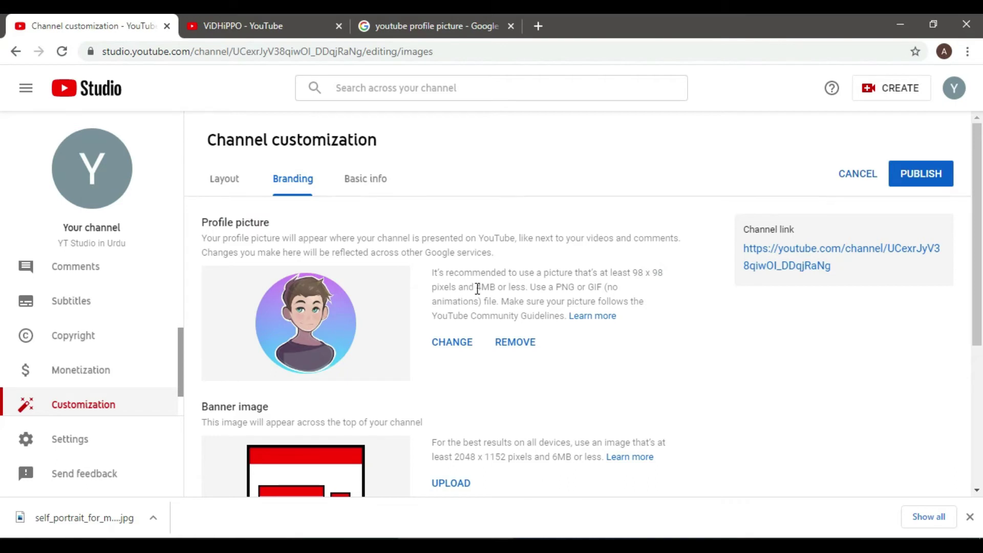
pyautogui.moveTo(478, 287); pyautogui.dragTo(493, 289)
pyautogui.moveTo(557, 290); pyautogui.dragTo(587, 288)
pyautogui.scroll(-3, 351, 326)
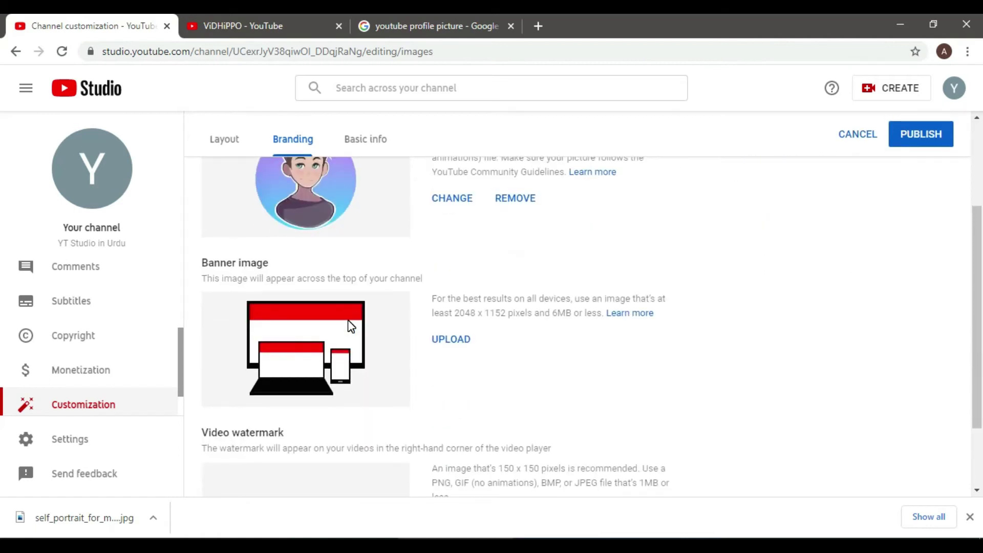
pyautogui.moveTo(205, 263); pyautogui.dragTo(283, 267)
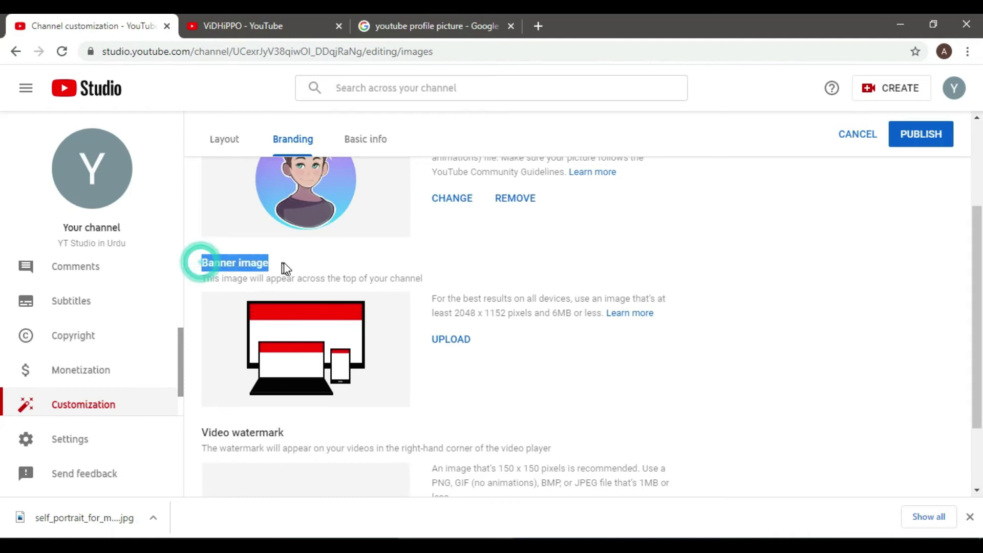
pyautogui.click(507, 368)
# Step: Search Google Images for "youtube banner" and save the YouTube Banner Sizes image to the Desktop as banner-template-source
pyautogui.click(392, 27)
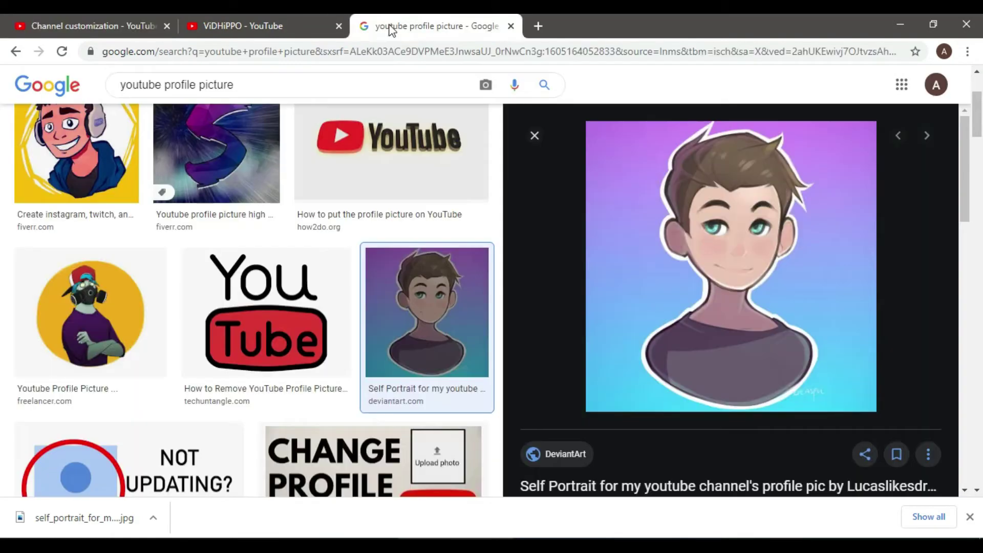
pyautogui.moveTo(175, 97); pyautogui.dragTo(288, 97)
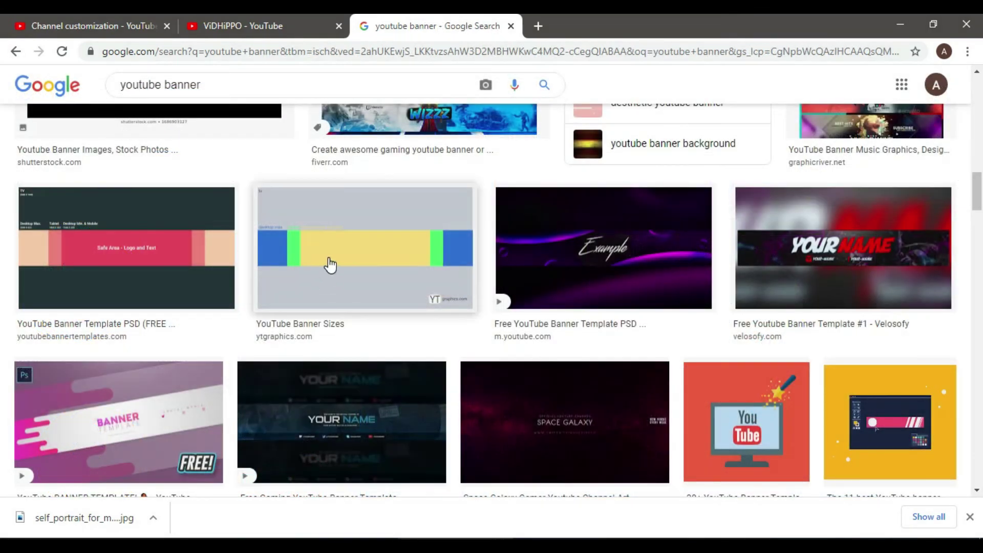
pyautogui.scroll(-2, 346, 413)
pyautogui.click(340, 173)
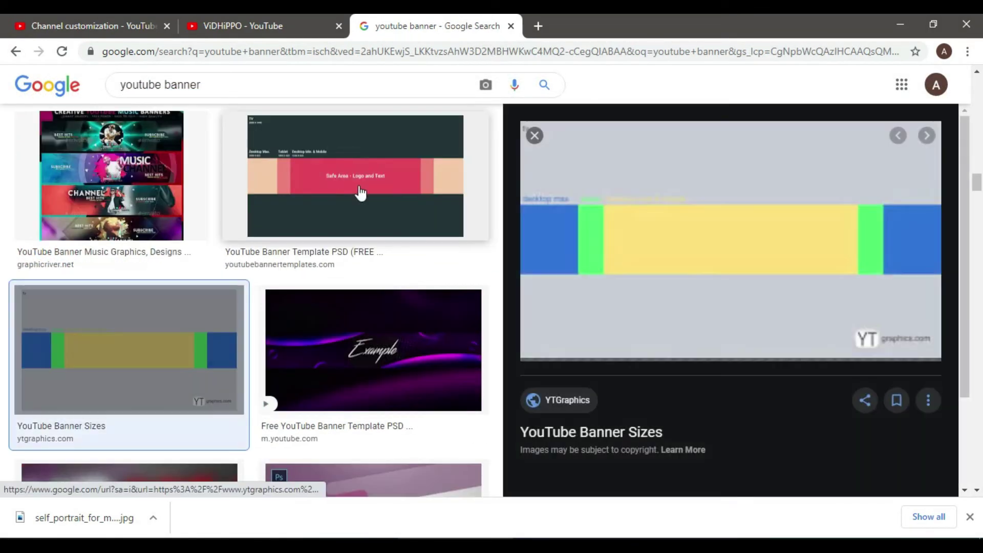
pyautogui.rightClick(707, 229)
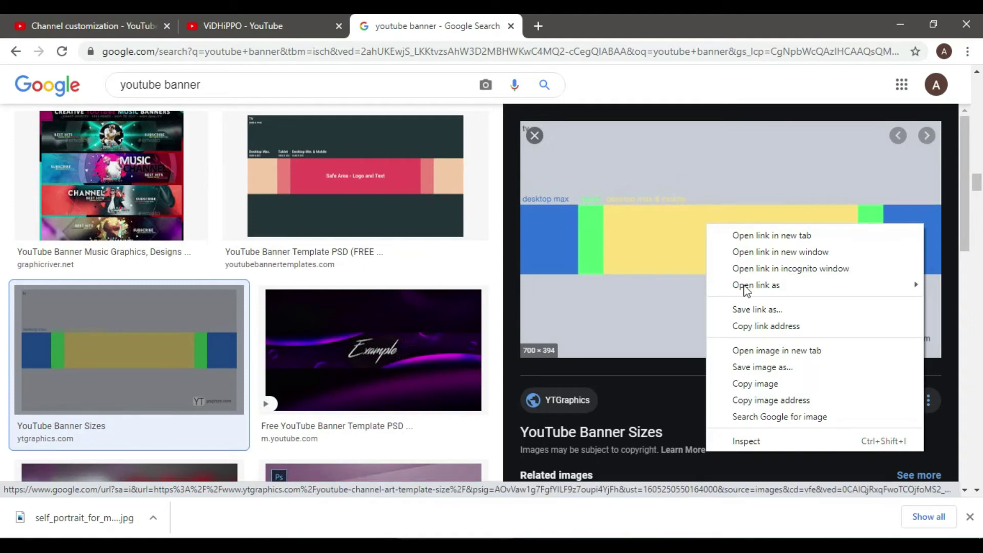
pyautogui.click(754, 367)
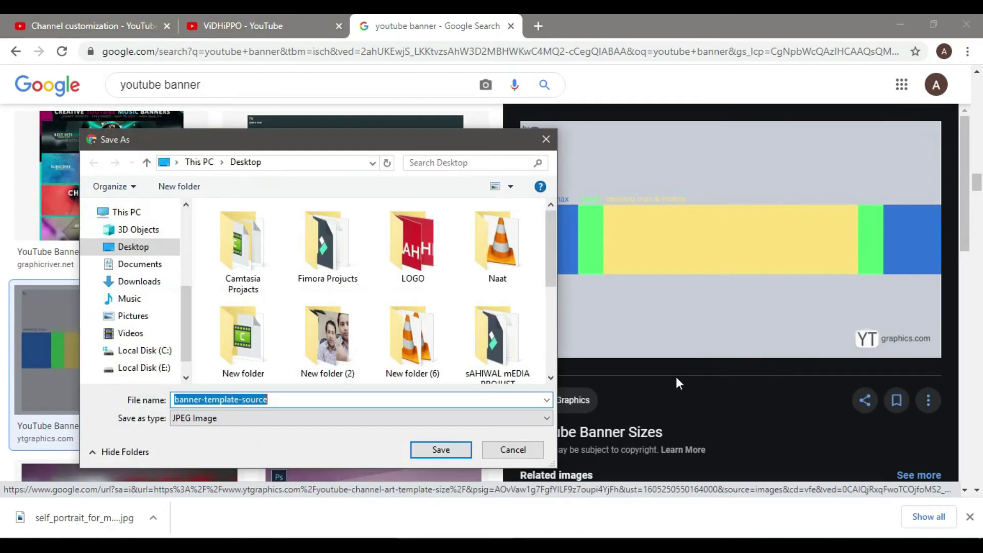
pyautogui.click(437, 449)
# Step: Try to upload banner-template-source from the Desktop as the channel's banner image, and check the required minimum pixel size
pyautogui.click(215, 29)
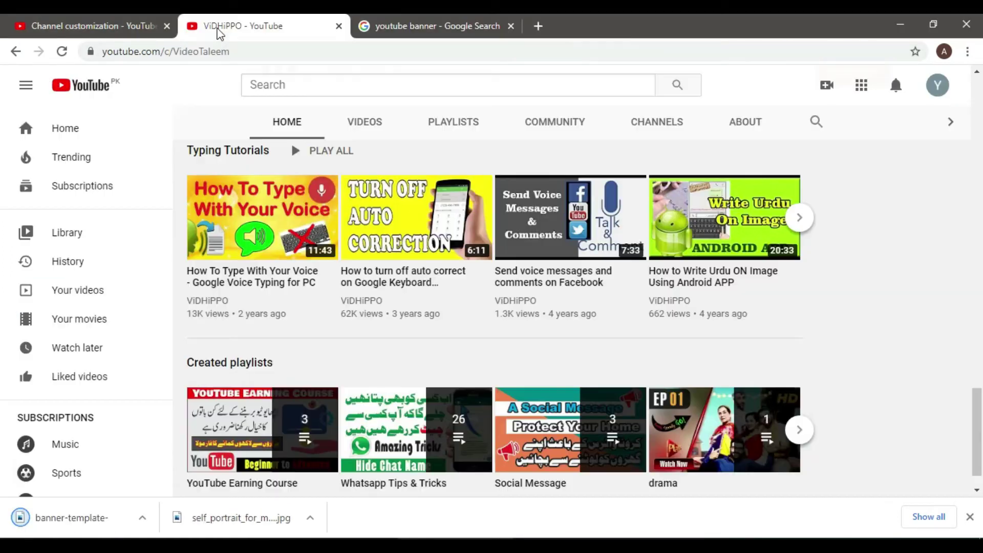
pyautogui.click(113, 26)
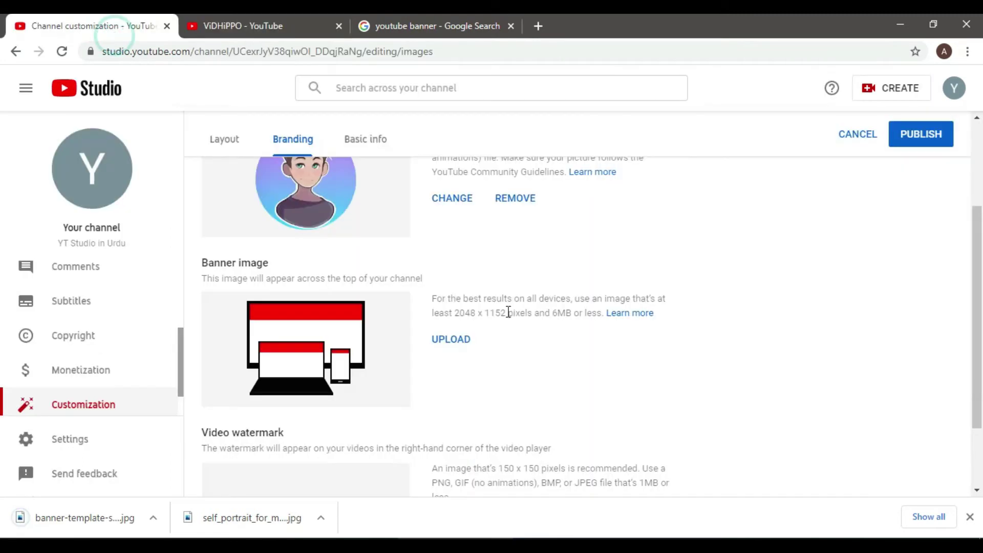
pyautogui.click(454, 340)
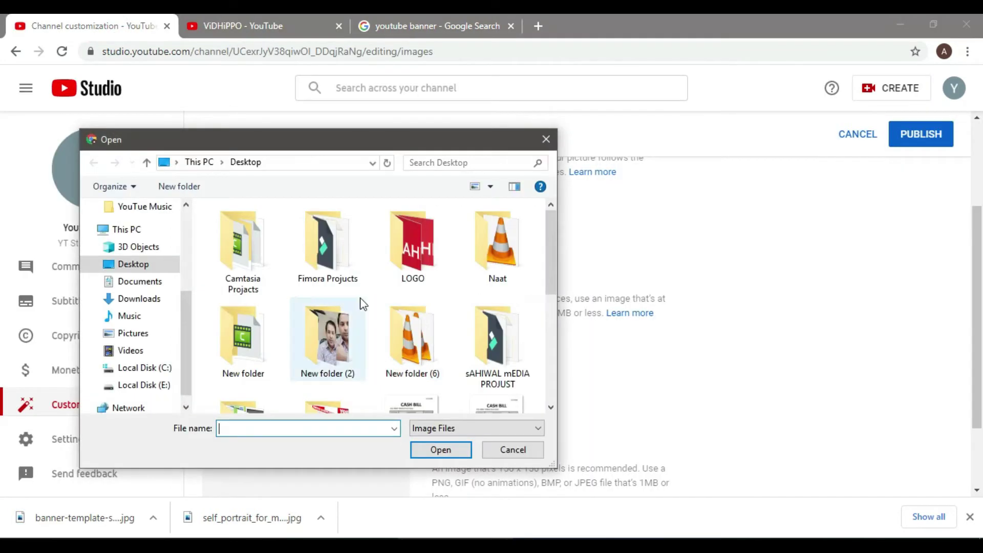
pyautogui.scroll(-3, 324, 268)
pyautogui.click(324, 267)
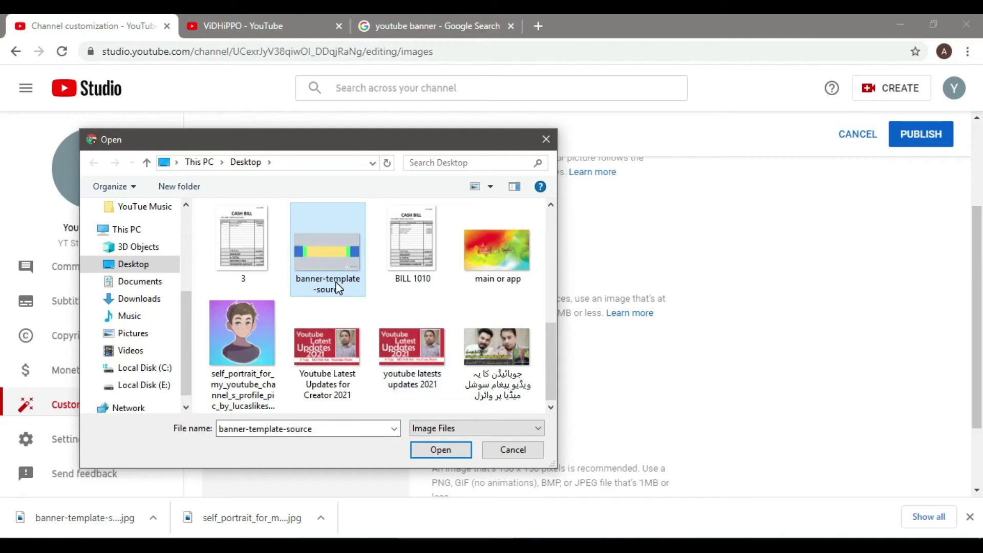
pyautogui.doubleClick(333, 282)
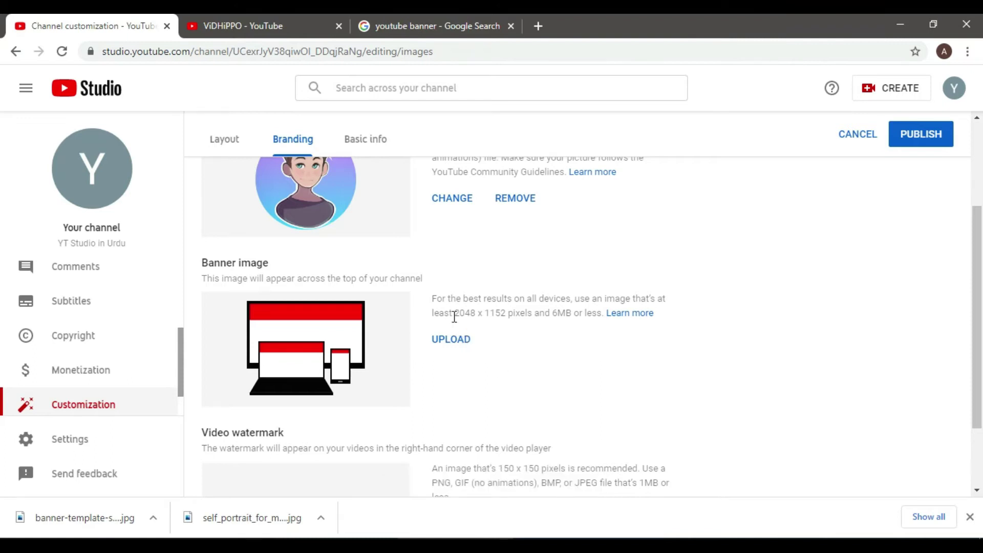
pyautogui.moveTo(456, 314); pyautogui.dragTo(507, 316)
# Step: Filter the "youtube banner" image results to Large size and open the preview of the blue "Your Name" banner template
pyautogui.click(399, 25)
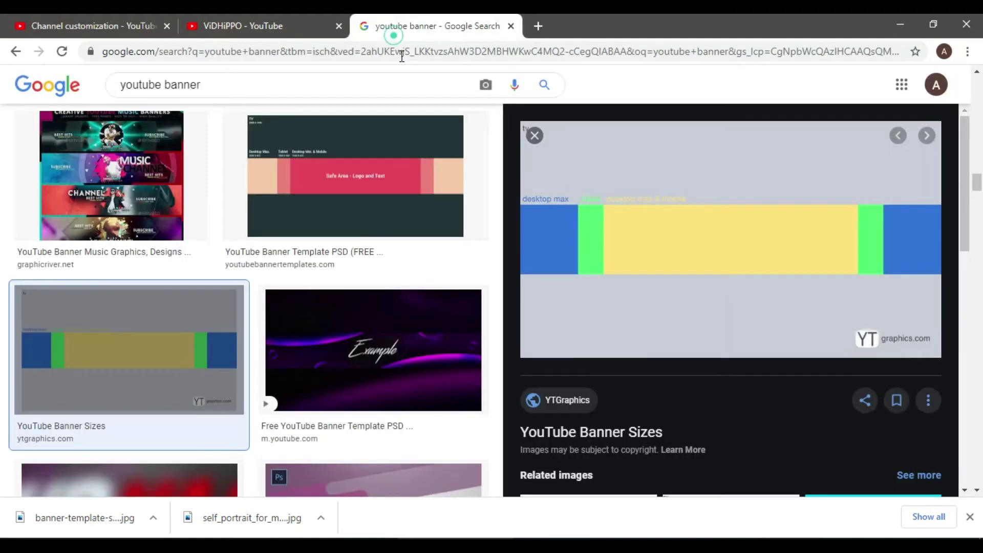
pyautogui.scroll(5, 330, 282)
pyautogui.scroll(10, 3, 246)
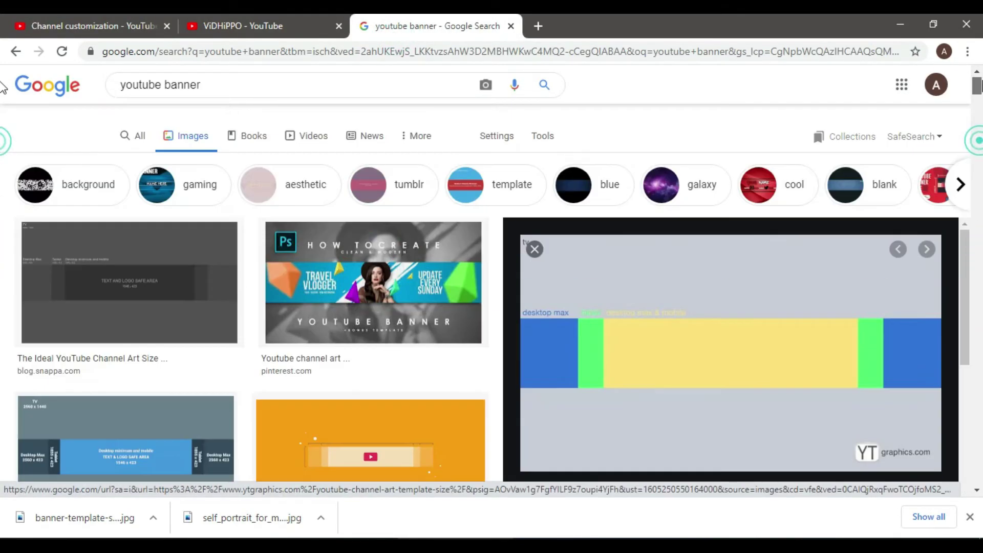
pyautogui.click(544, 137)
pyautogui.click(125, 162)
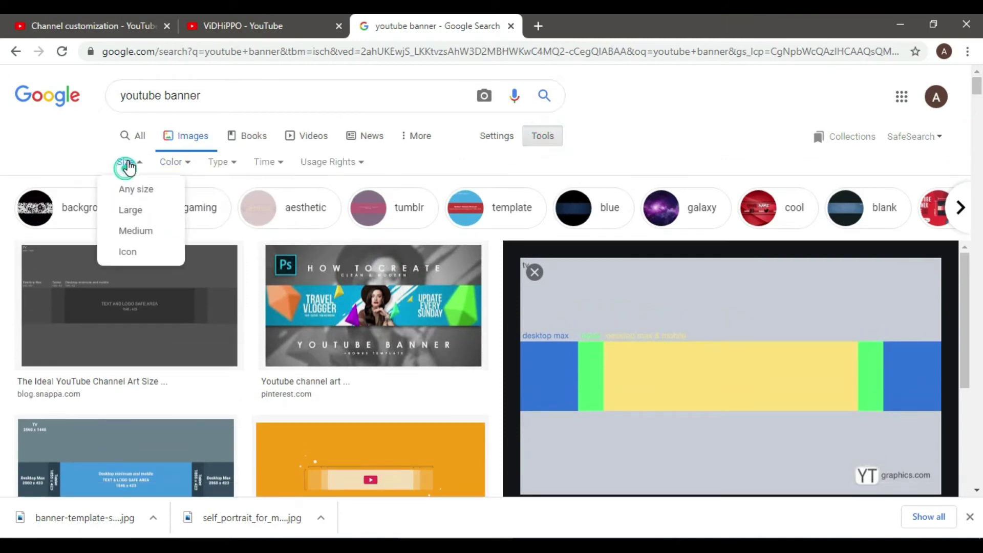
pyautogui.click(131, 209)
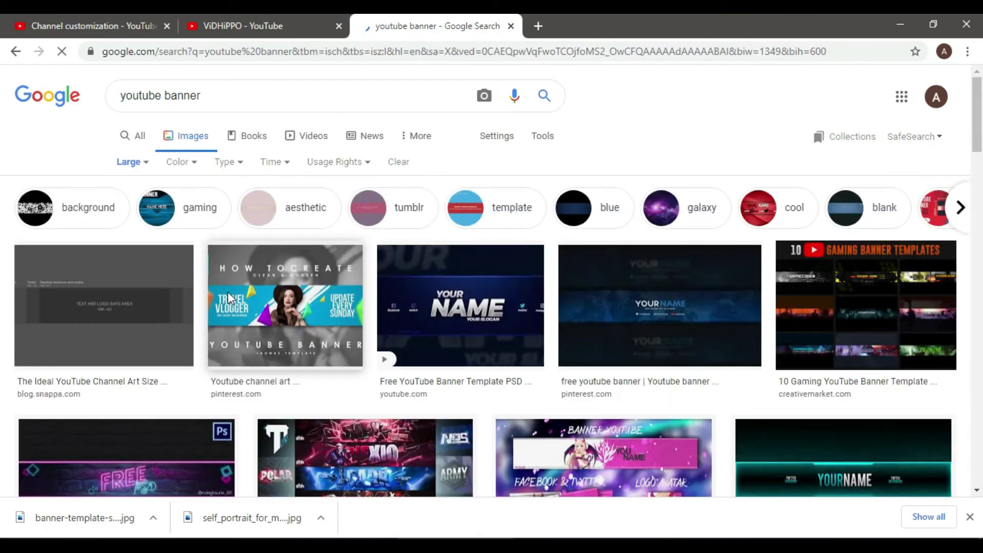
pyautogui.click(429, 329)
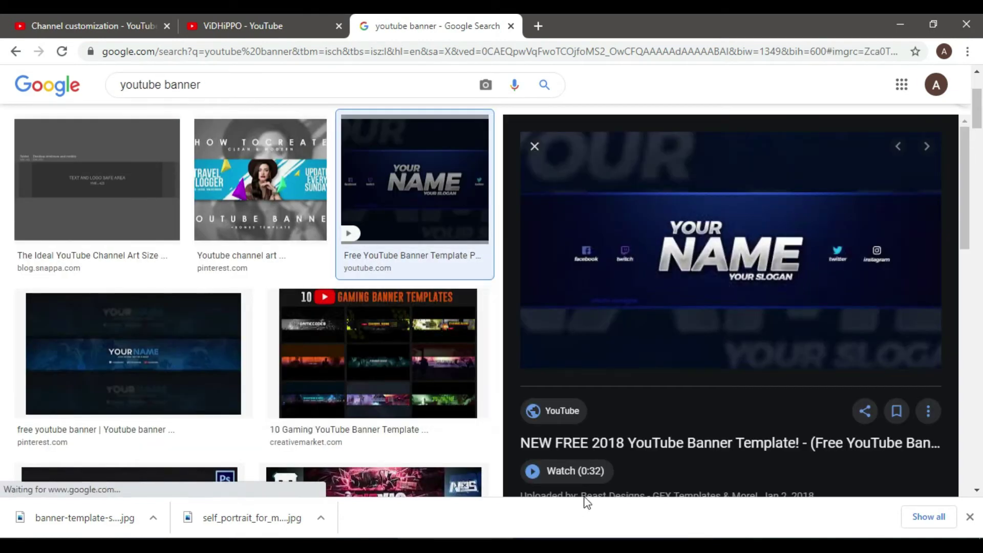
# Step: Save the blue "Your Name" banner template image to the Desktop as maxresdefault
pyautogui.scroll(-3, 731, 307)
pyautogui.scroll(3, 717, 410)
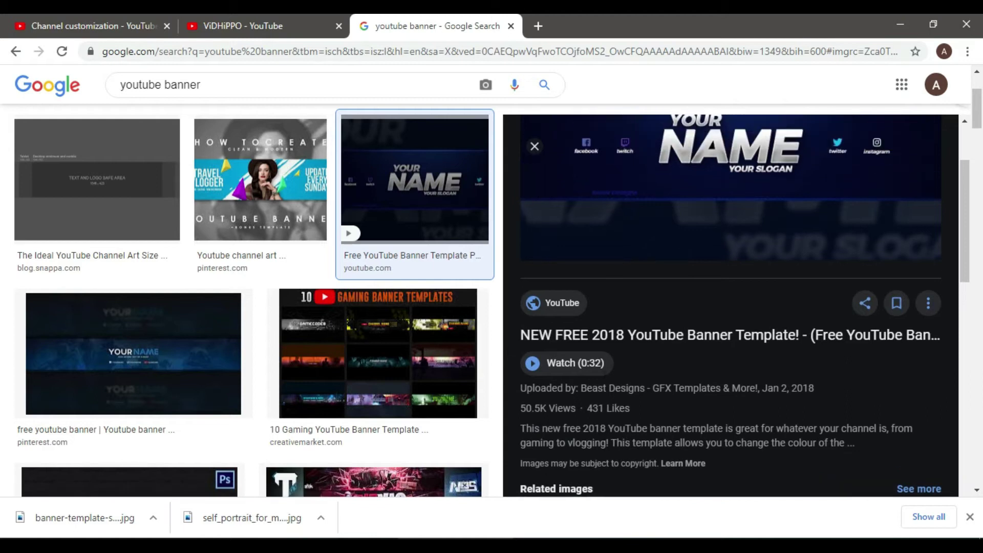
pyautogui.scroll(3, 770, 388)
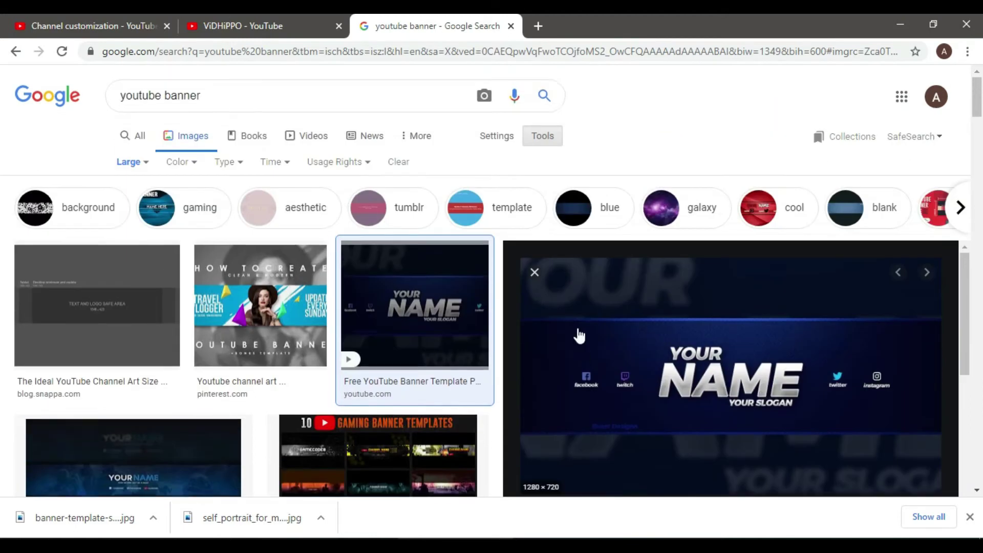
pyautogui.rightClick(577, 332)
pyautogui.click(629, 249)
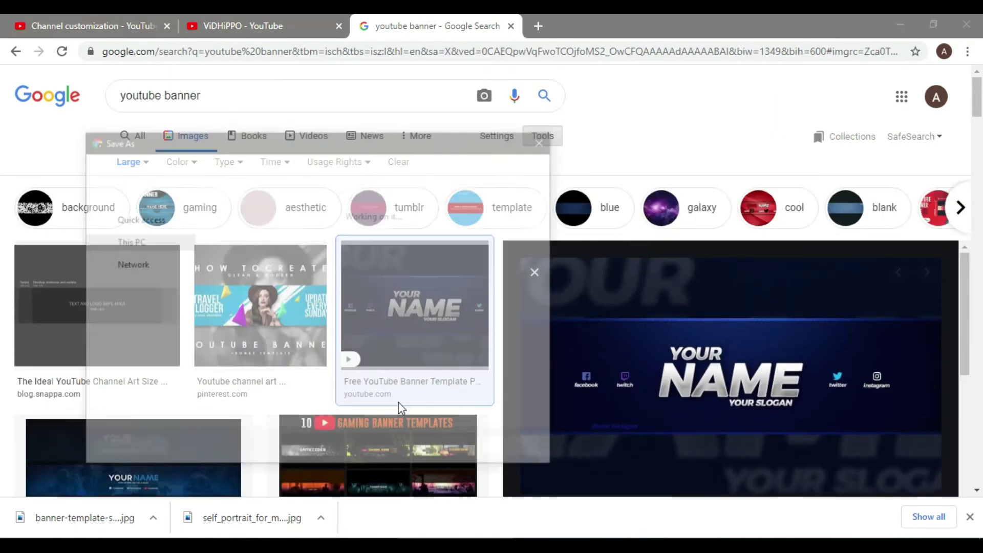
pyautogui.click(423, 451)
# Step: Upload maxresdefault from the Desktop as the channel's banner image in YouTube Studio and accept the default crop
pyautogui.click(272, 25)
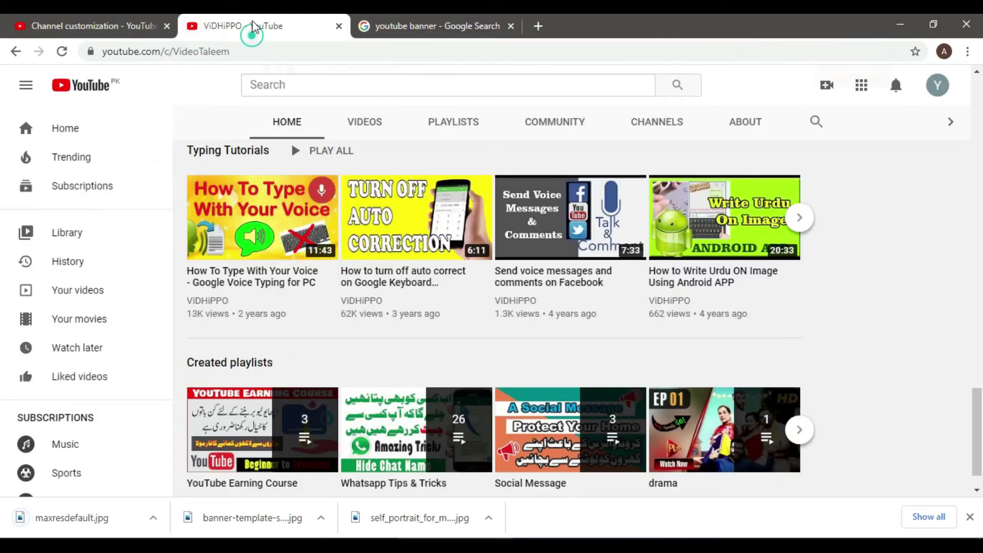
pyautogui.click(116, 28)
pyautogui.click(453, 340)
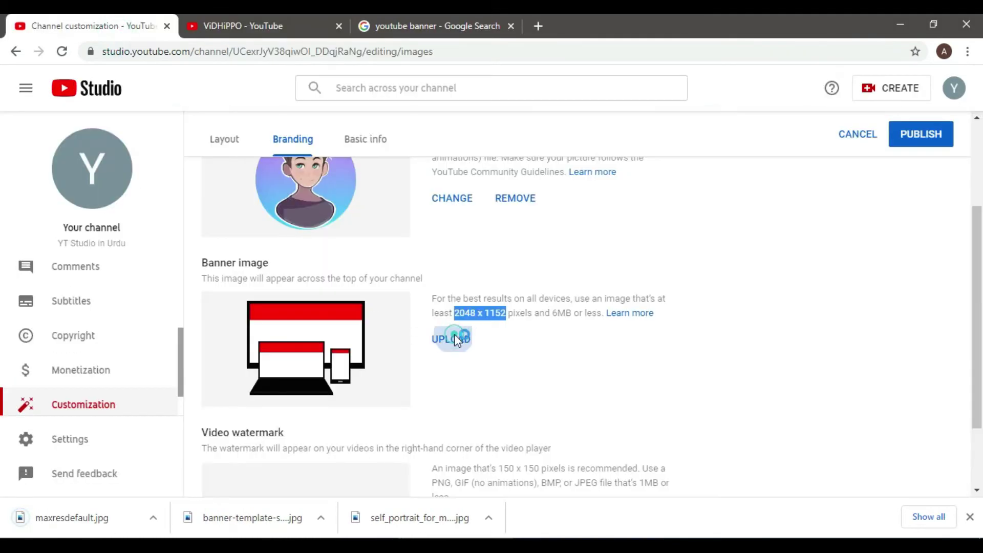
pyautogui.scroll(-5, 232, 413)
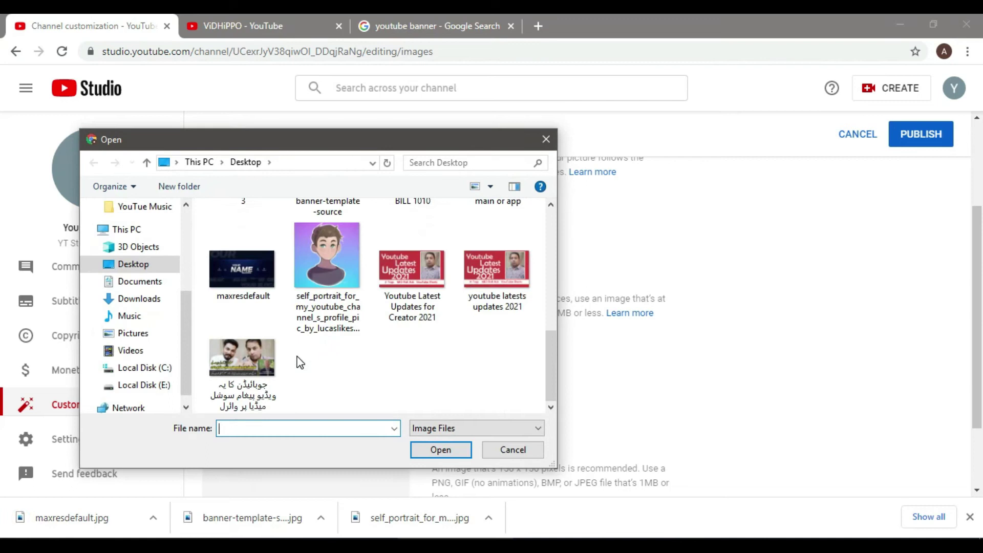
pyautogui.doubleClick(249, 281)
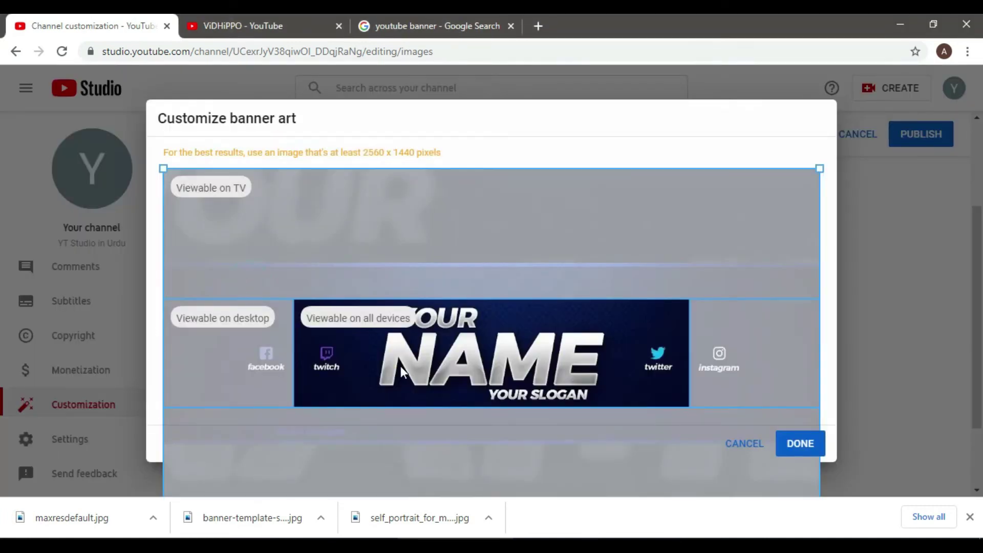
pyautogui.click(809, 449)
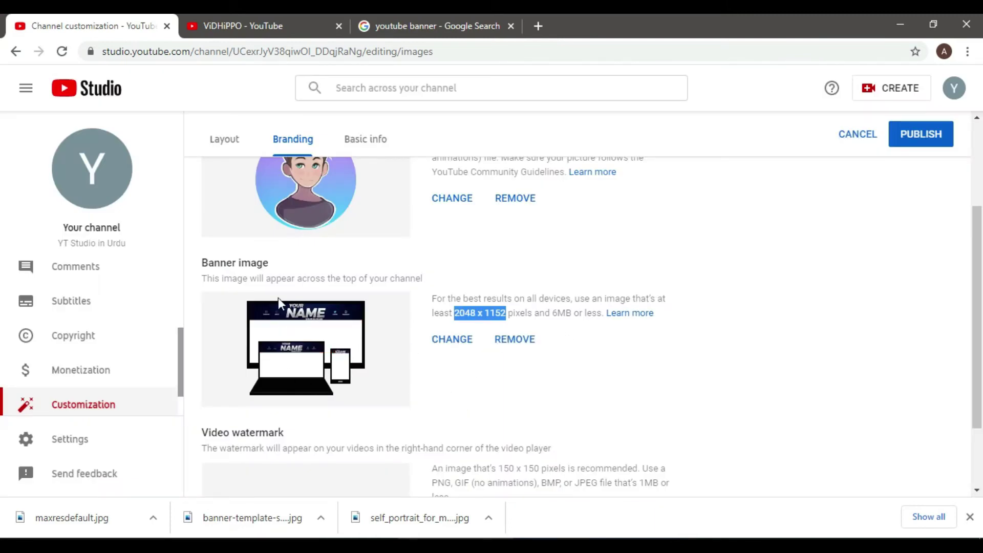
pyautogui.scroll(3, 384, 393)
pyautogui.scroll(-3, 383, 393)
# Step: Upload the self_portrait cartoon picture from the Desktop as the video watermark and accept the default crop
pyautogui.scroll(-2, 325, 389)
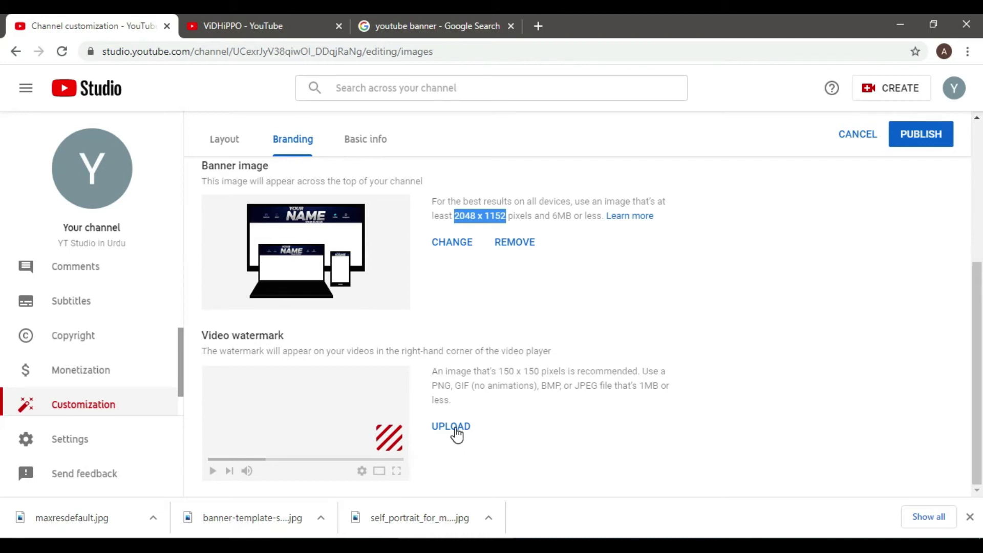
pyautogui.click(471, 431)
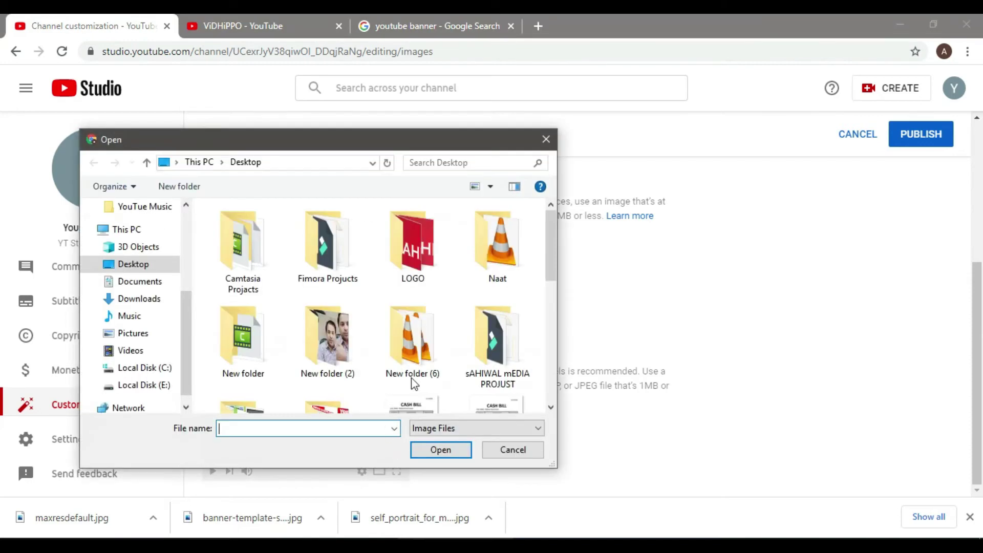
pyautogui.moveTo(546, 263); pyautogui.dragTo(562, 394)
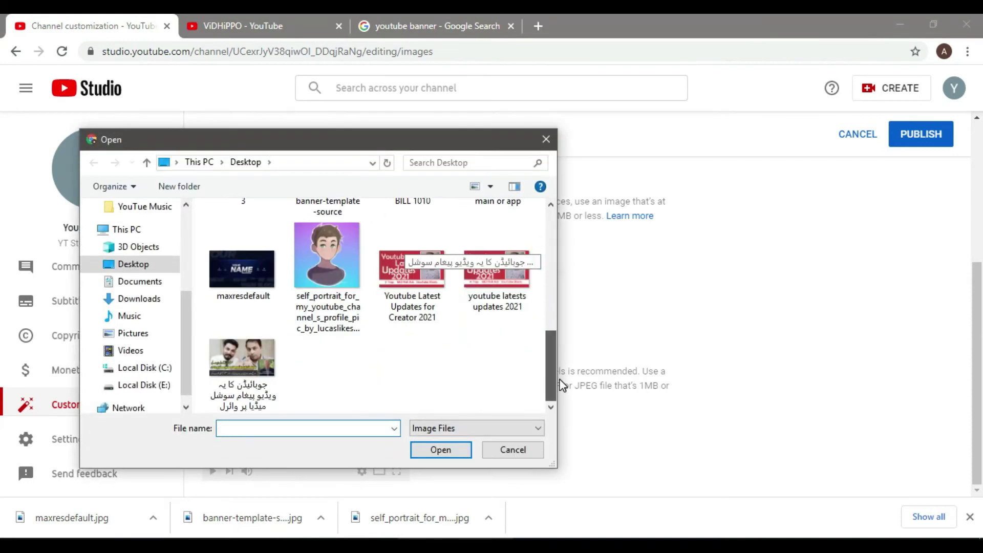
pyautogui.click(327, 256)
pyautogui.click(440, 449)
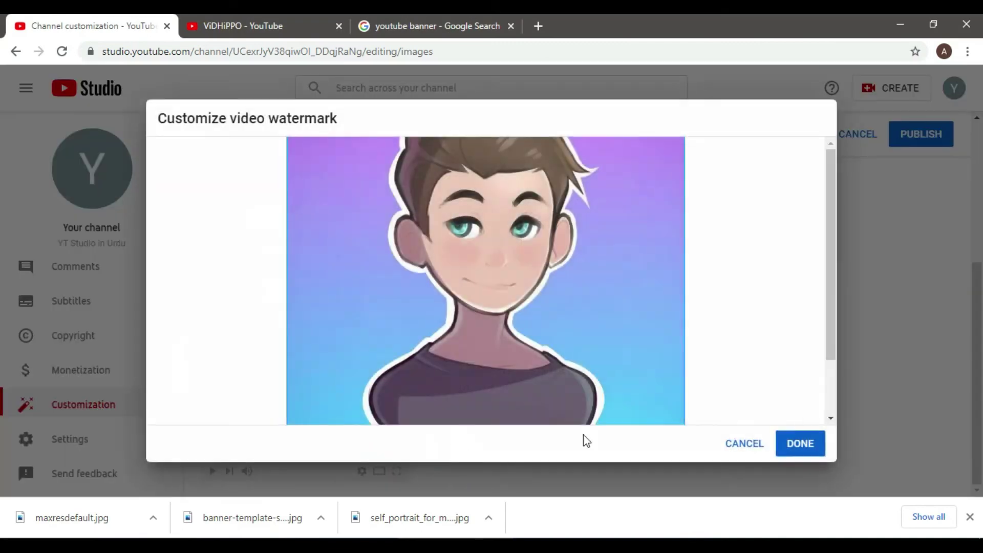
pyautogui.click(798, 442)
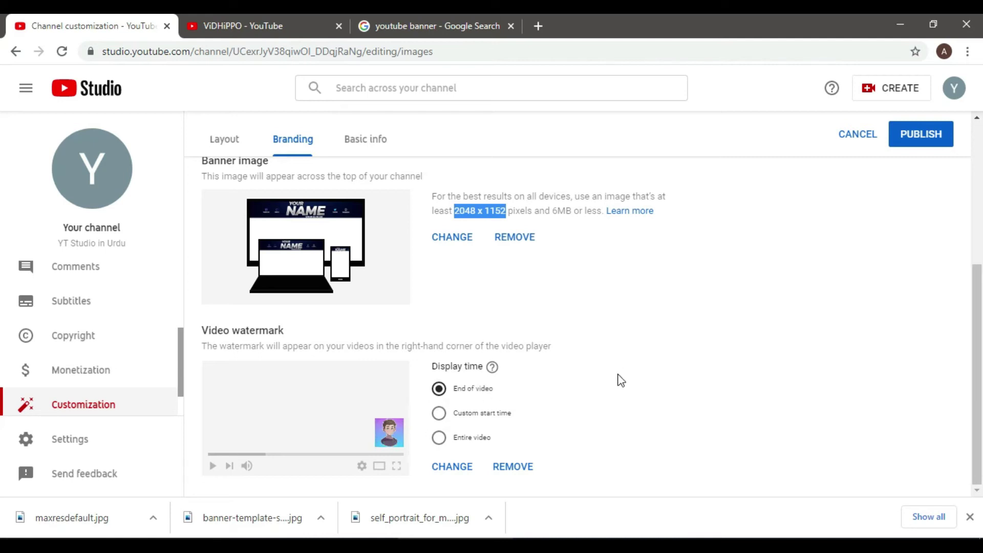
# Step: Try the Custom start time and End of video options, and set the watermark's display time to Entire video
pyautogui.click(439, 413)
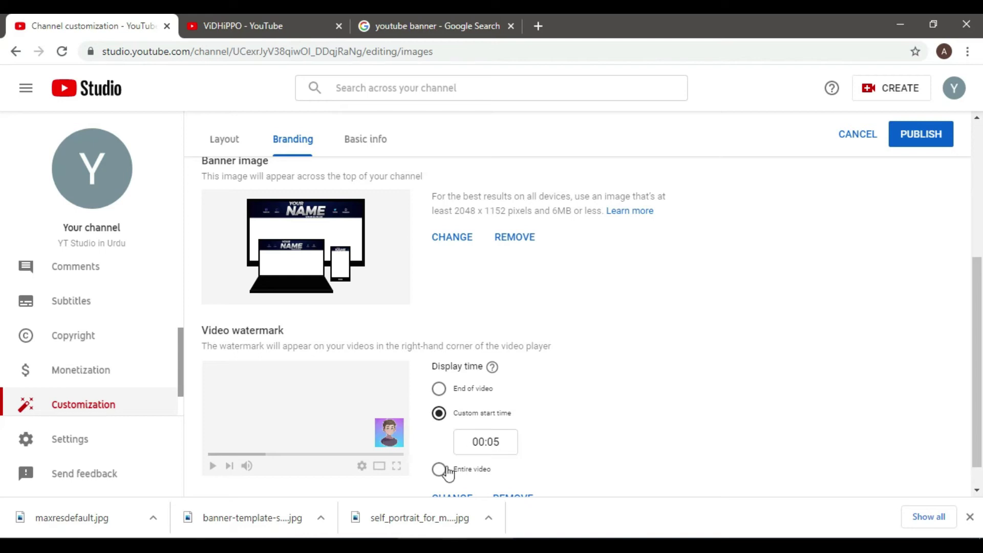
pyautogui.scroll(-1, 534, 428)
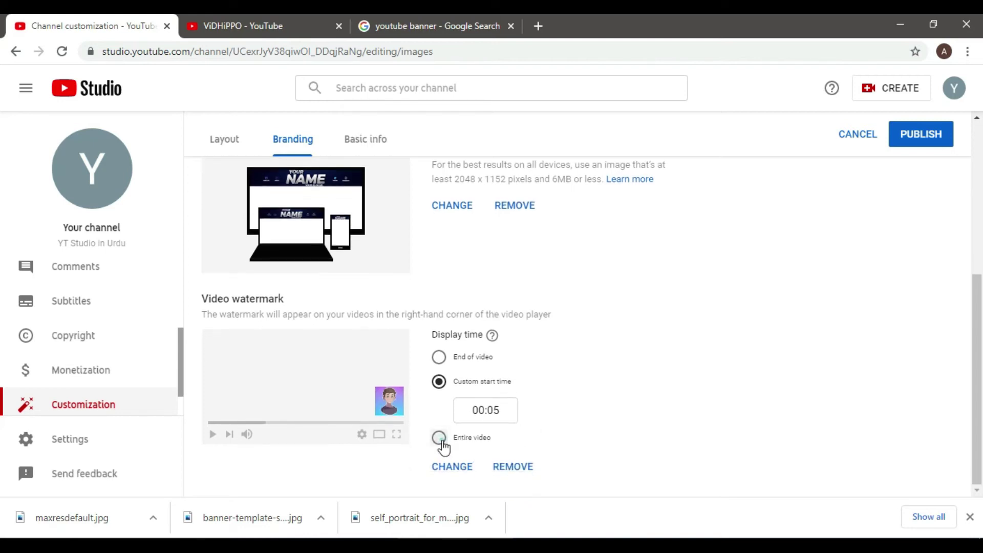
pyautogui.click(440, 445)
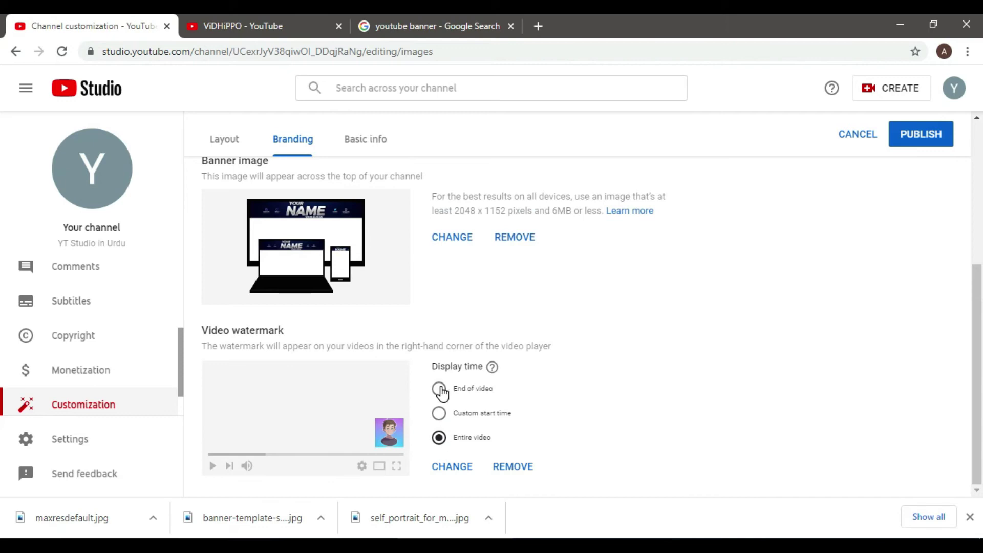
pyautogui.click(440, 390)
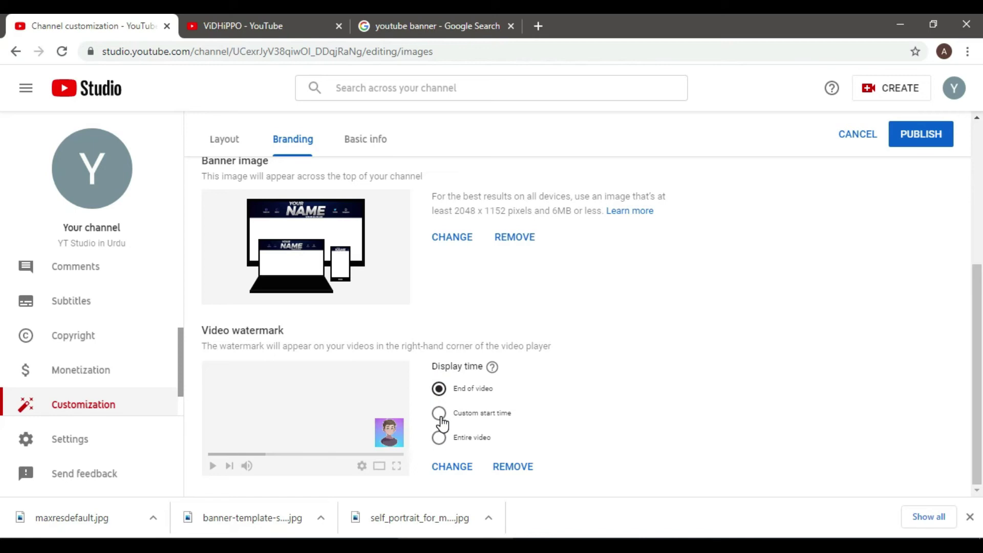
pyautogui.click(440, 438)
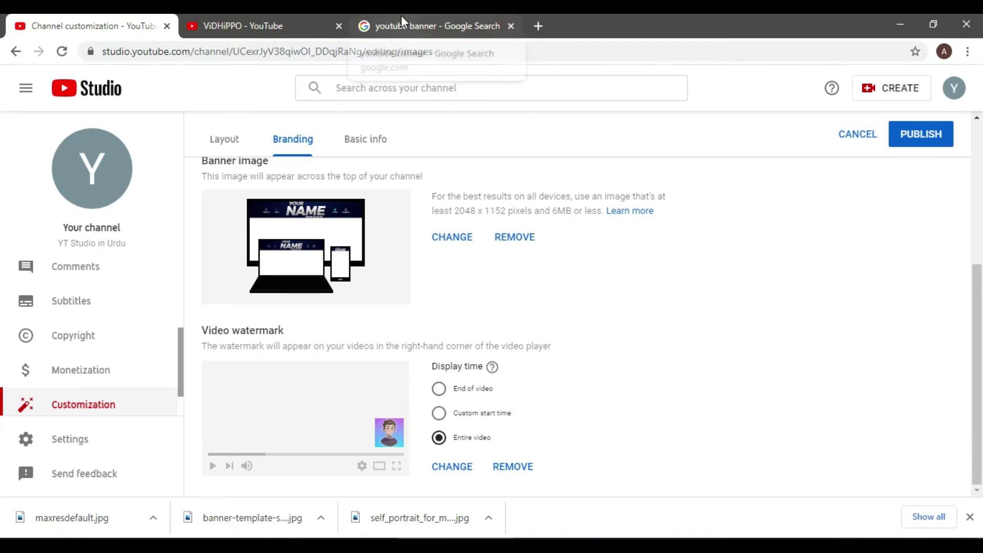
# Step: Search Google Images for "subscribe png"
pyautogui.click(456, 28)
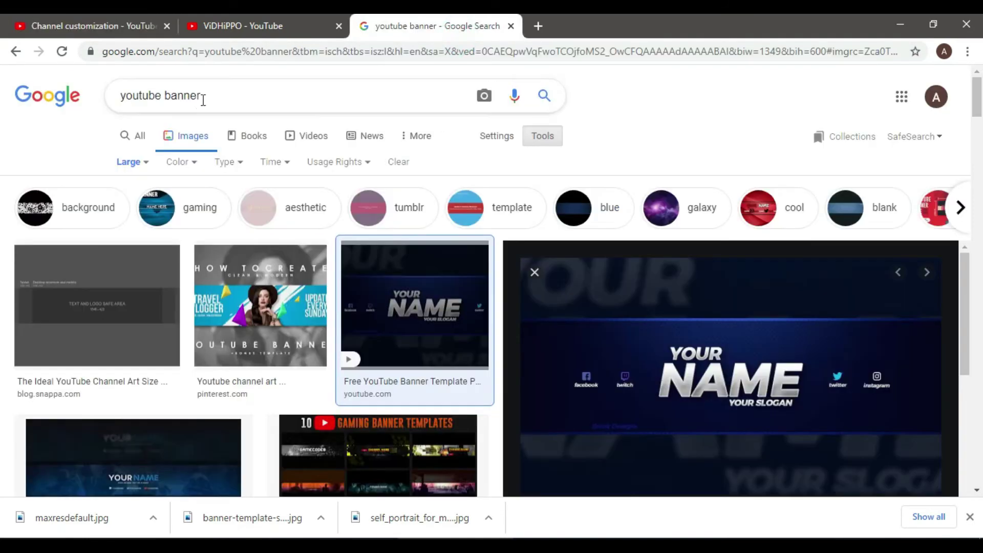
pyautogui.moveTo(211, 93); pyautogui.dragTo(44, 104)
pyautogui.write('su')
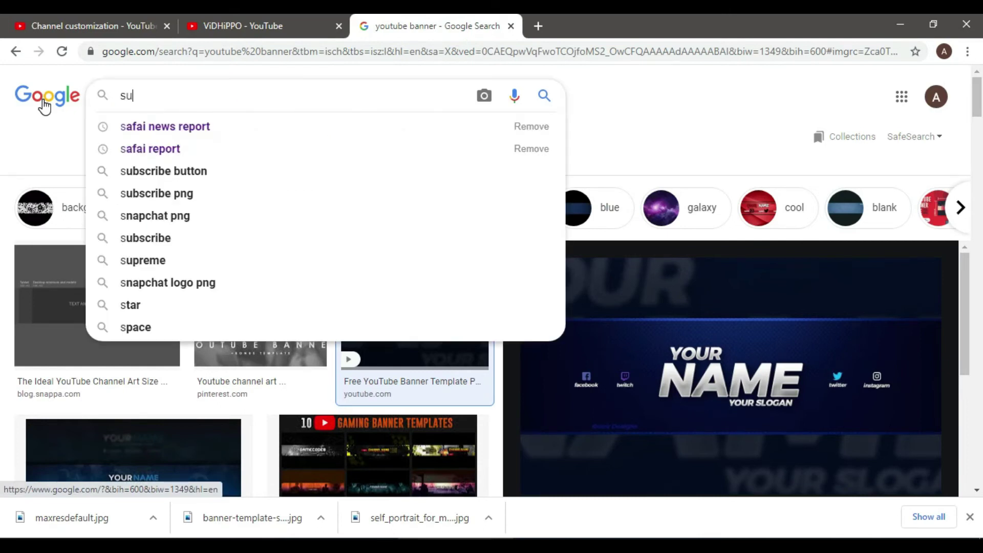
pyautogui.write('b')
pyautogui.press('Down')
pyautogui.press('Down')
pyautogui.press('Down')
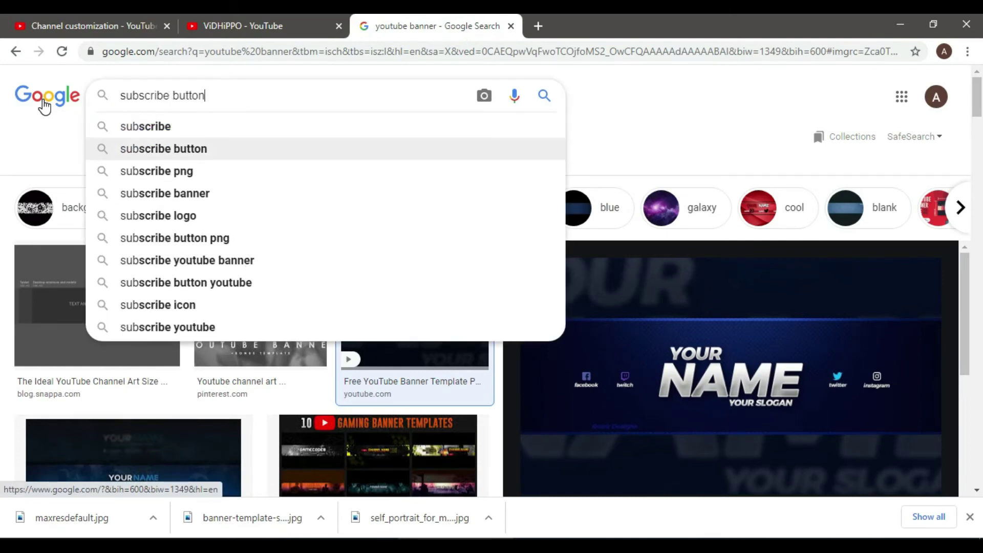
pyautogui.press('Return')
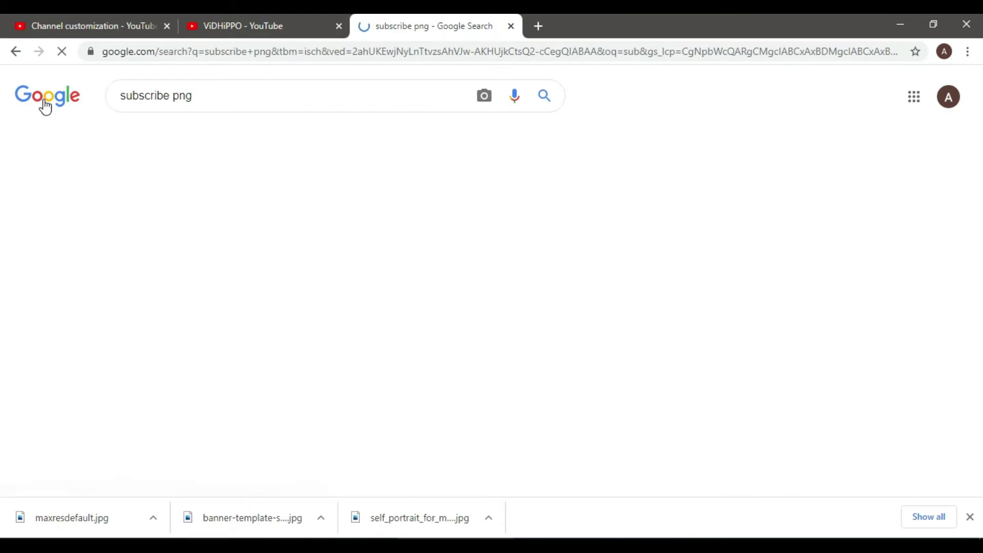
# Step: Preview the red "Subscribe Now" ribbon image and save it to the Desktop as 7-2-subscribe-png-5
pyautogui.click(493, 308)
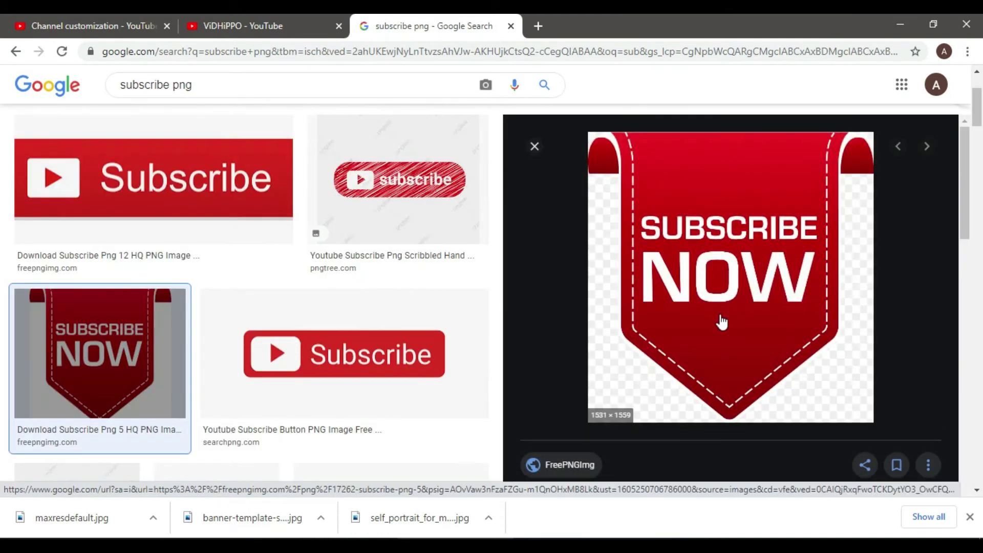
pyautogui.rightClick(672, 252)
pyautogui.click(710, 396)
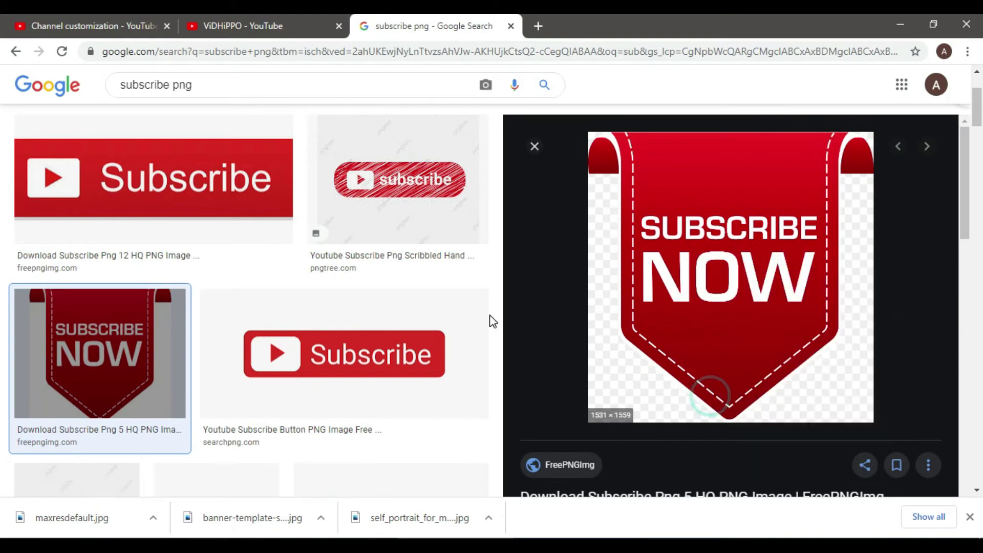
pyautogui.click(463, 451)
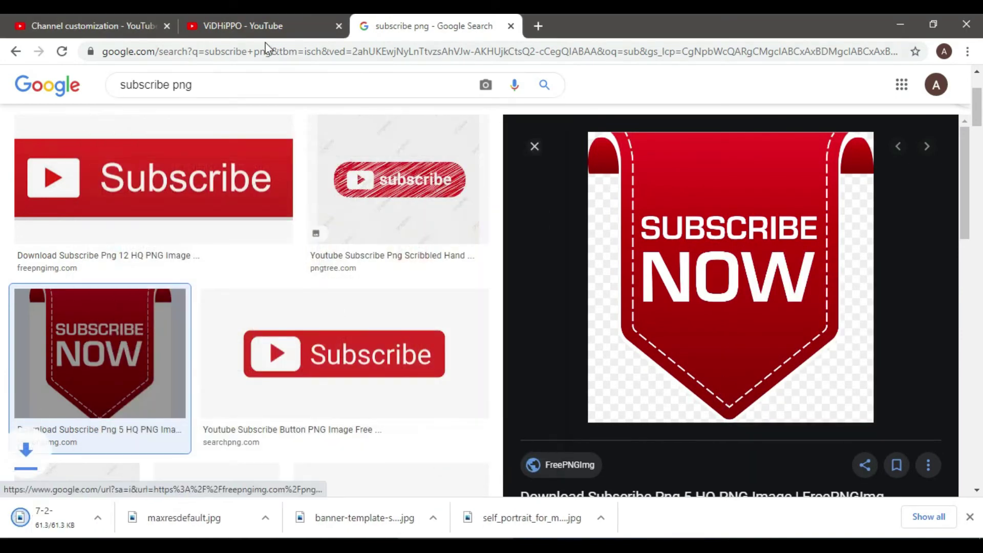
# Step: Replace the video watermark in YouTube Studio with 7-2-subscribe-png-5 from the Desktop and accept the default crop
pyautogui.click(259, 26)
pyautogui.click(155, 22)
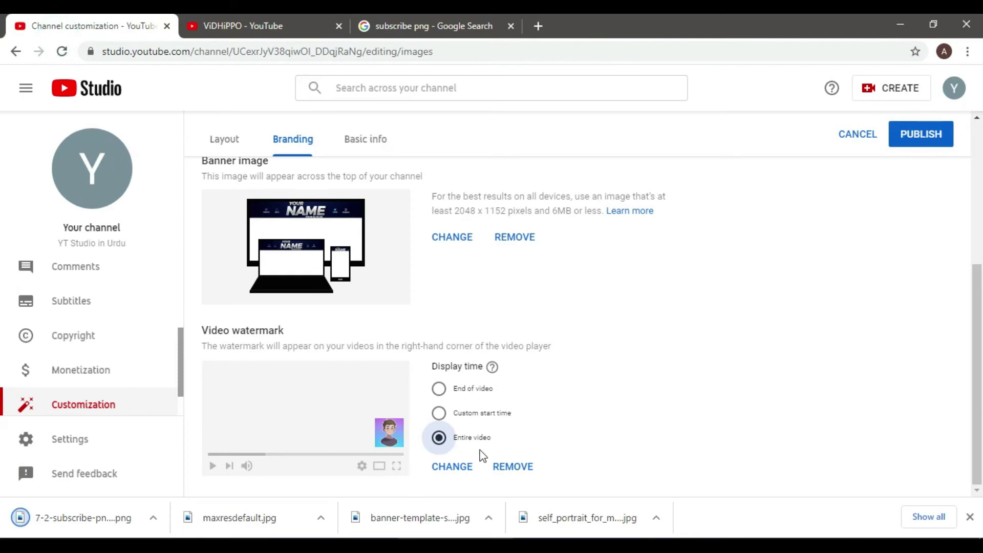
pyautogui.click(452, 467)
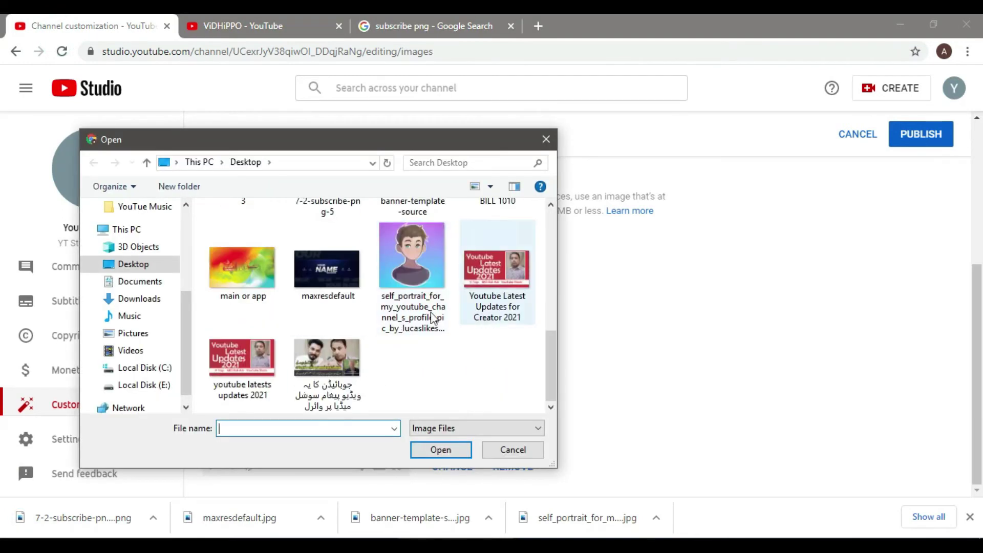
pyautogui.click(337, 363)
pyautogui.press('Up')
pyautogui.press('Up')
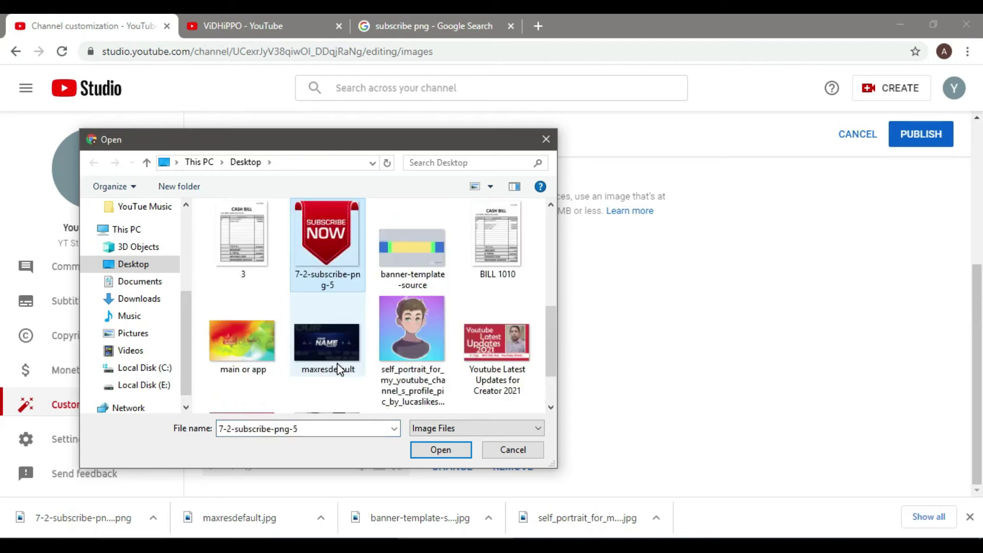
pyautogui.doubleClick(319, 235)
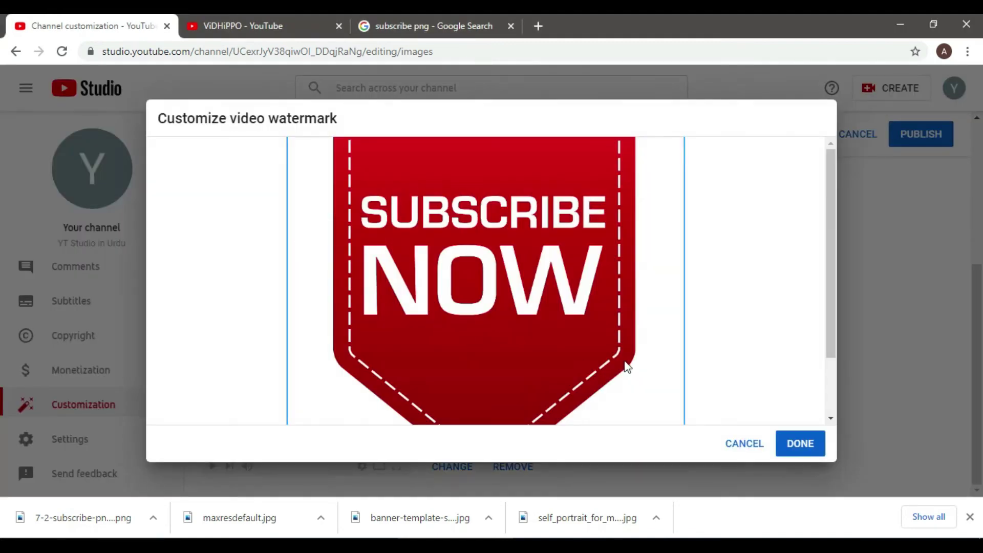
pyautogui.scroll(-1, 621, 342)
pyautogui.scroll(1, 652, 397)
pyautogui.scroll(-1, 661, 402)
pyautogui.click(802, 453)
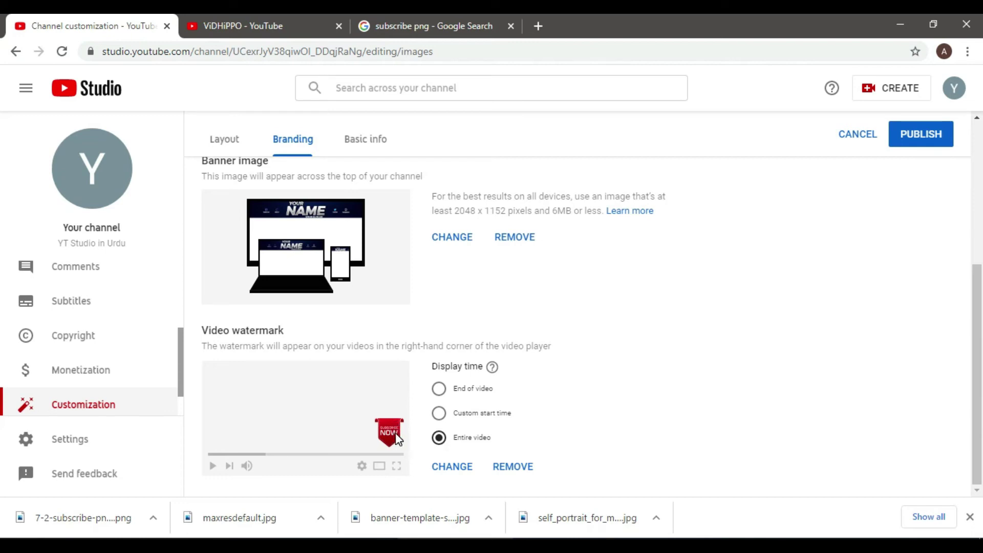
pyautogui.scroll(3, 341, 404)
pyautogui.scroll(-3, 340, 410)
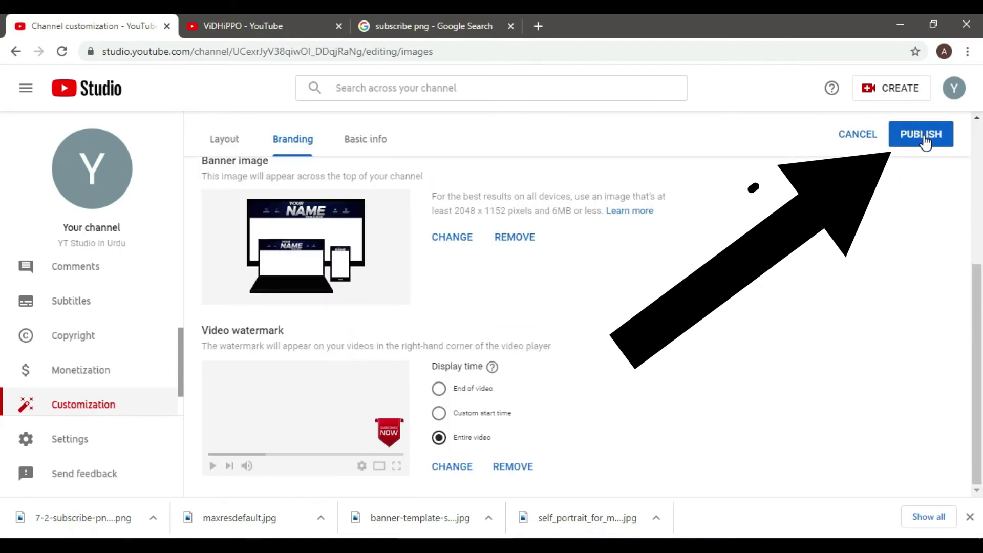
# Step: Open the channel's basic info settings and place the cursor in the empty channel description
pyautogui.scroll(3, 763, 345)
pyautogui.scroll(1, 759, 346)
pyautogui.click(368, 183)
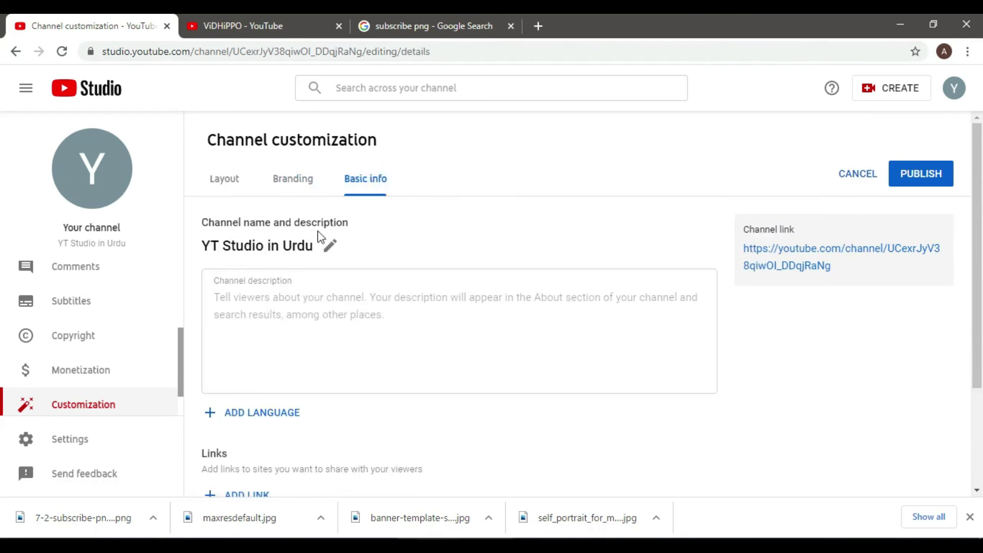
pyautogui.click(271, 302)
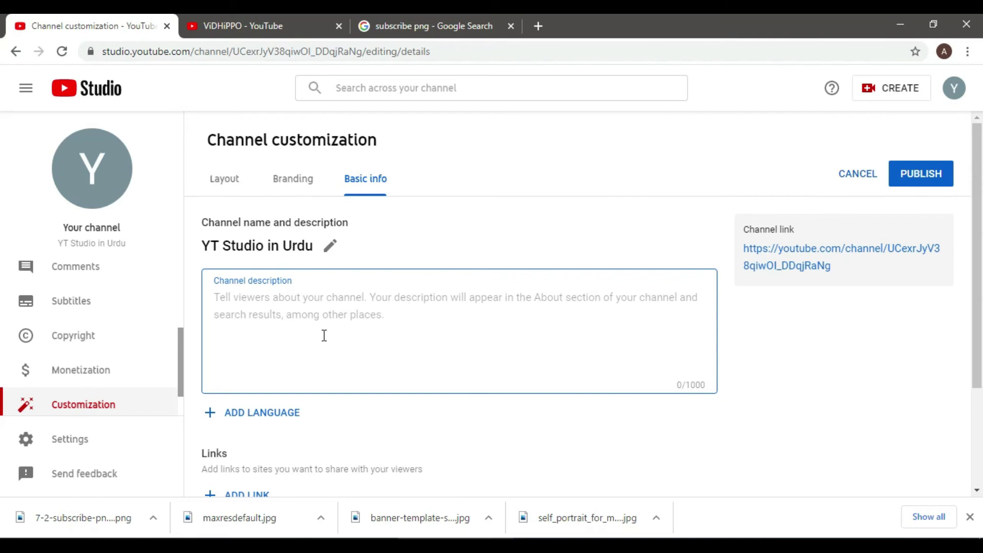
pyautogui.scroll(-2, 325, 335)
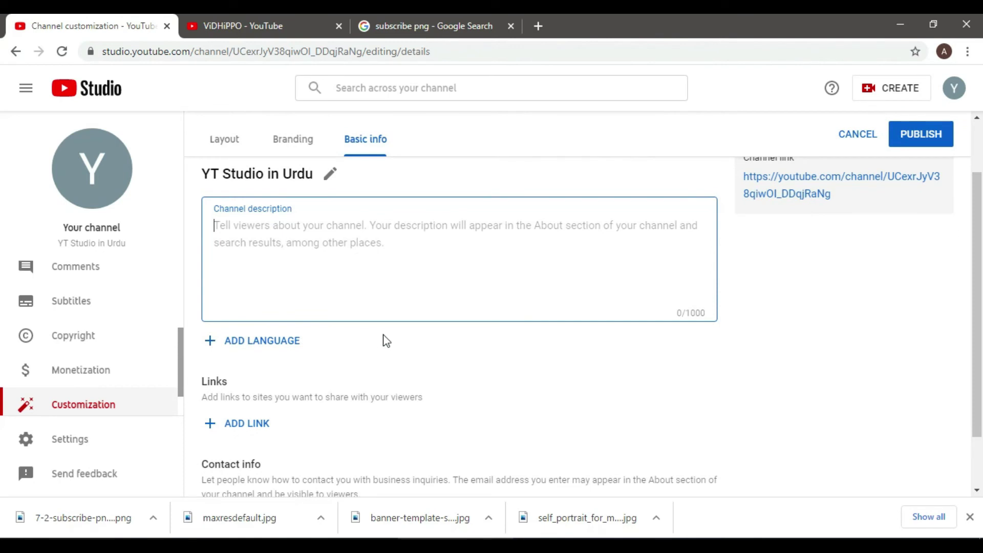
# Step: Examine the original and translation language options for the channel's name and description, and cancel the channel translation
pyautogui.click(260, 348)
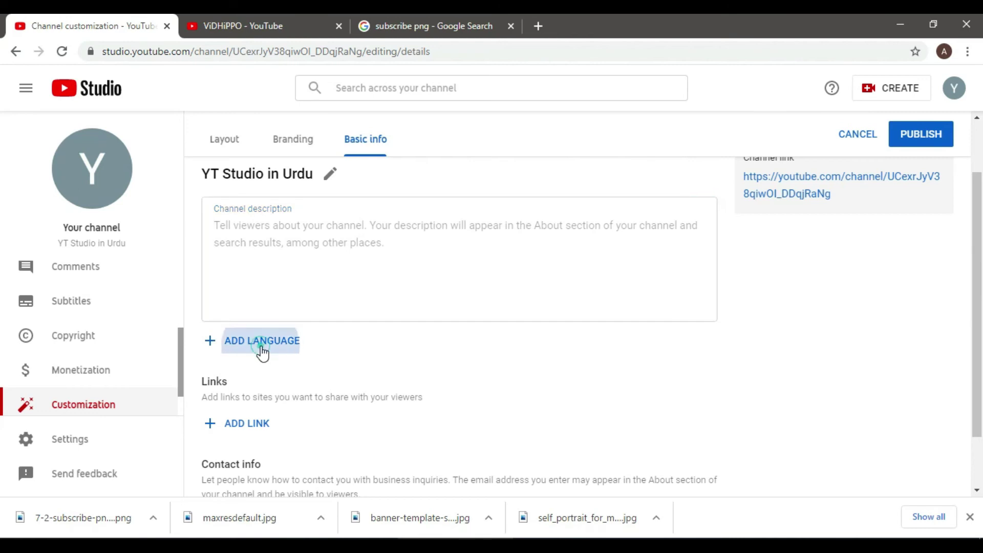
pyautogui.click(239, 190)
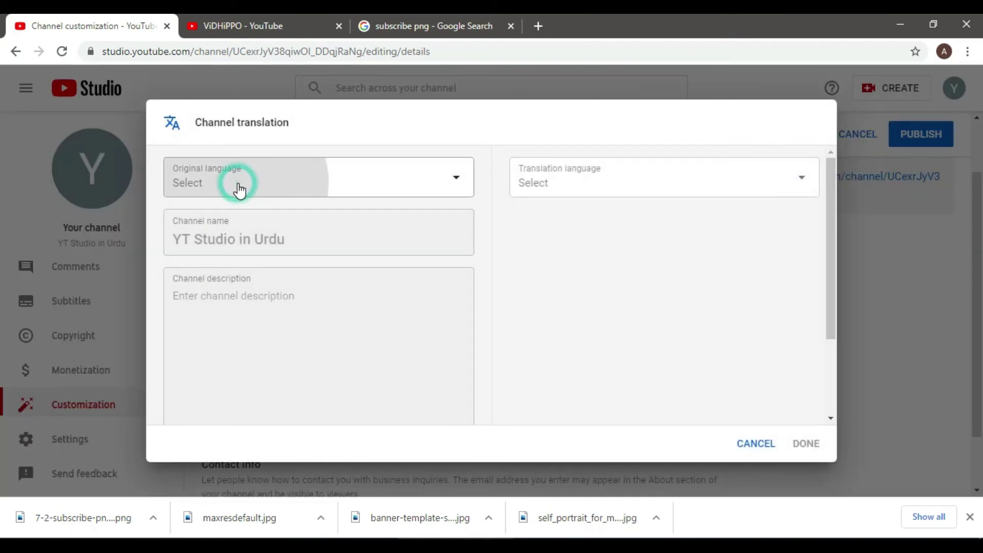
pyautogui.moveTo(468, 203); pyautogui.dragTo(494, 204)
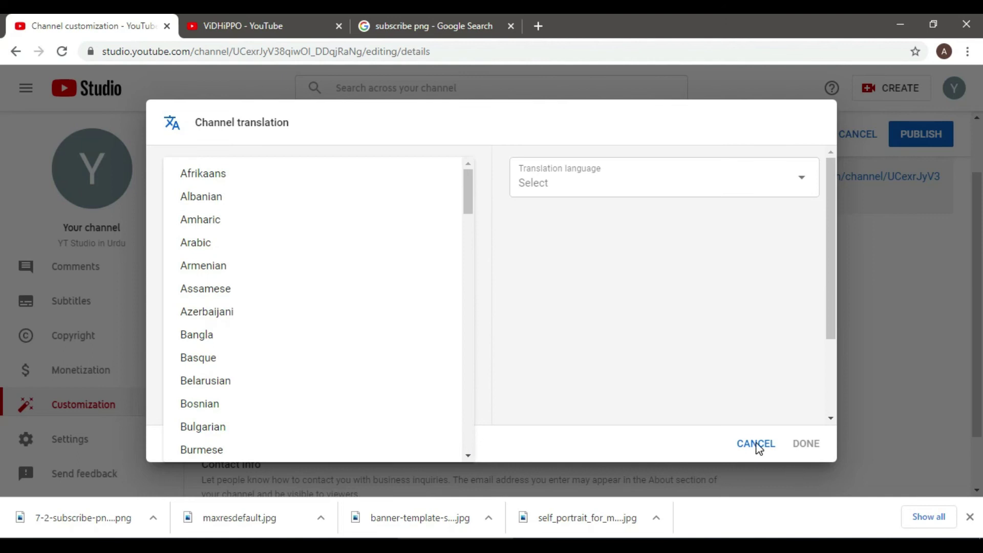
pyautogui.click(758, 444)
pyautogui.scroll(-2, 309, 340)
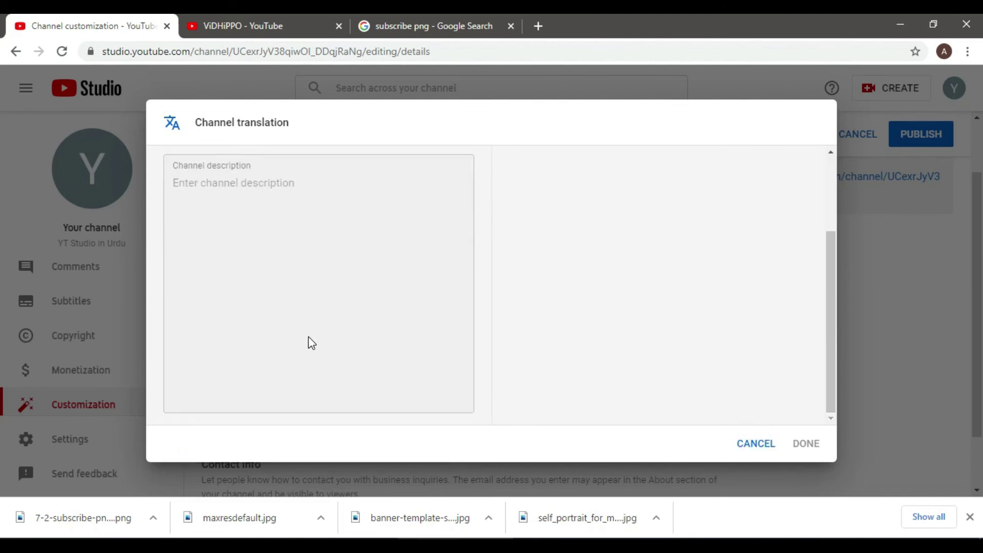
pyautogui.scroll(2, 624, 391)
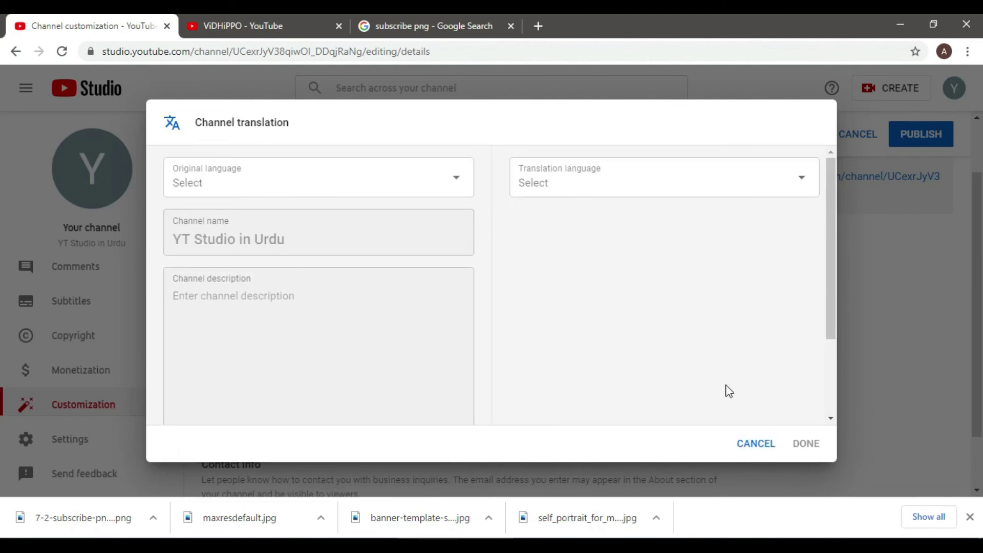
pyautogui.click(749, 445)
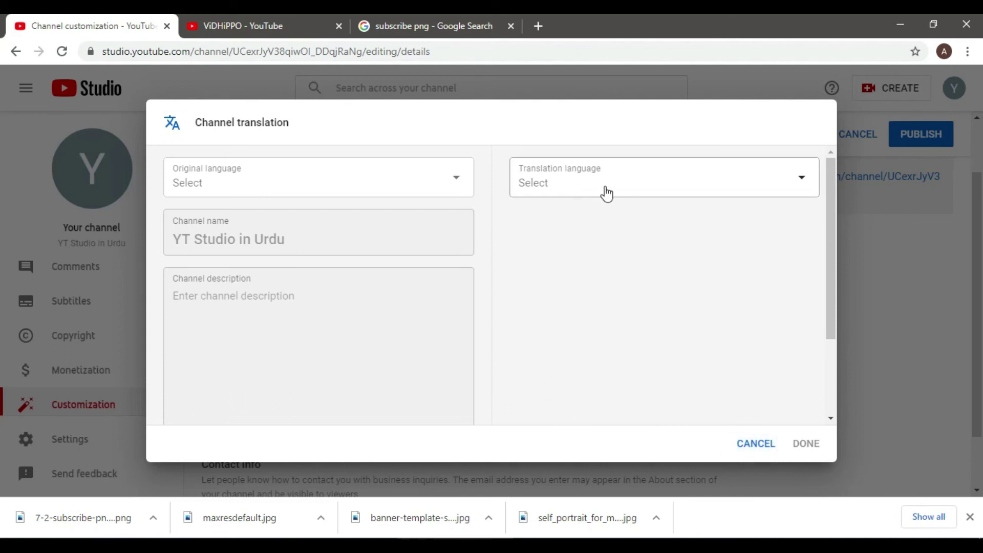
pyautogui.click(801, 186)
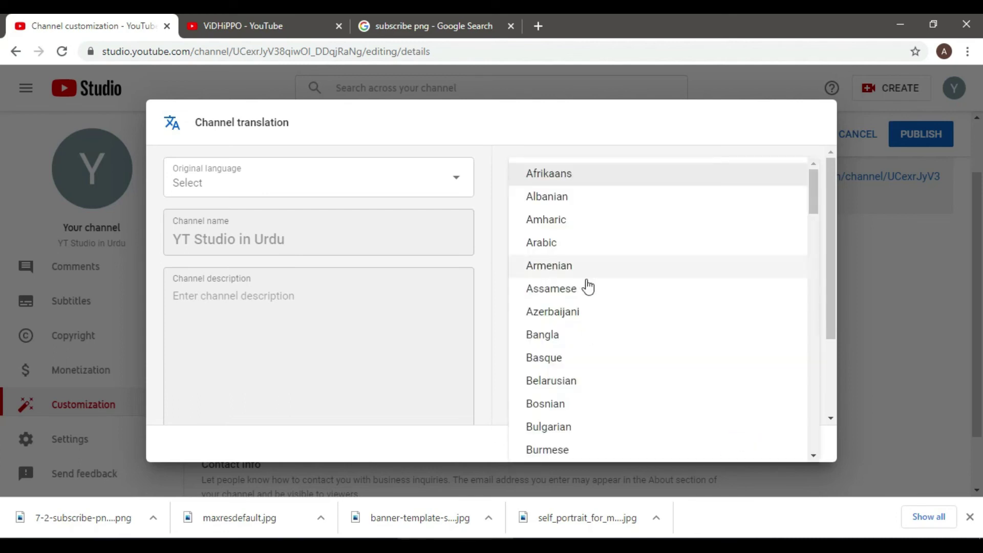
pyautogui.click(503, 107)
pyautogui.click(743, 447)
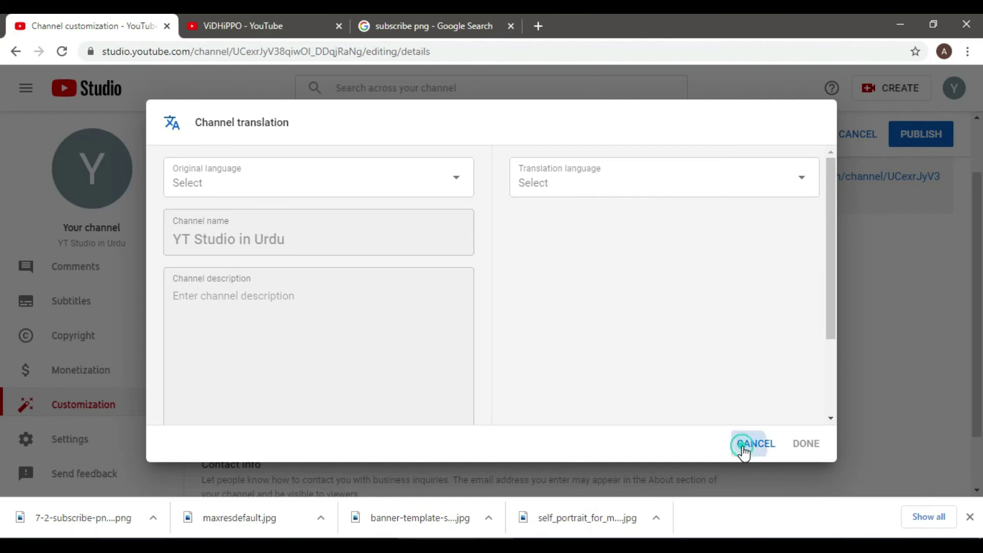
# Step: Examine how external links are displayed on the ViDHiPPO channel's banner for comparison with the Links section
pyautogui.scroll(-1, 266, 388)
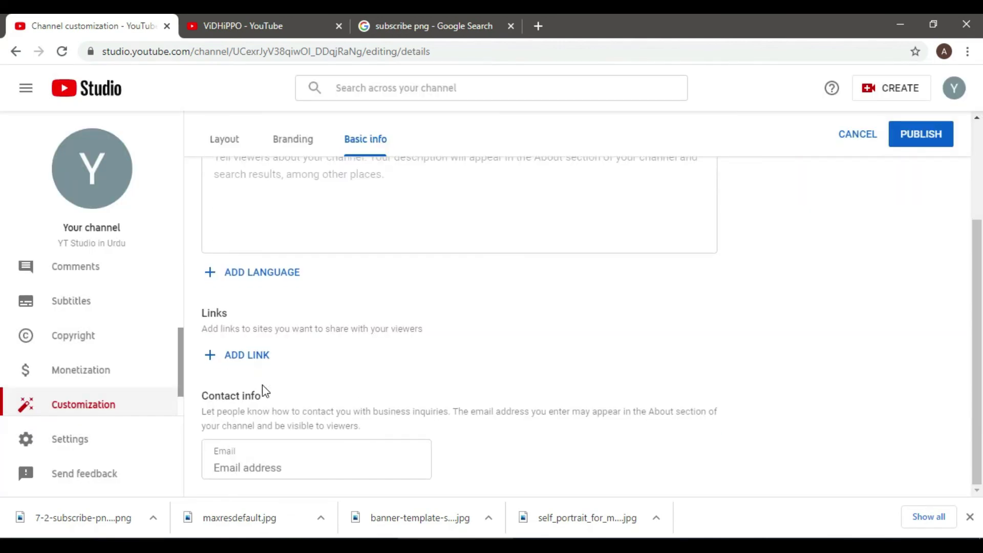
pyautogui.moveTo(207, 311); pyautogui.dragTo(229, 313)
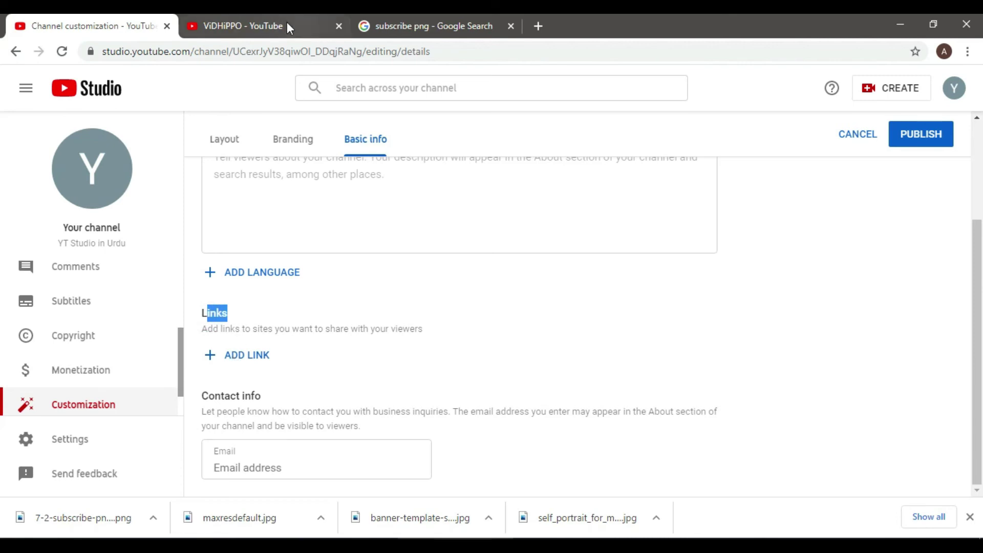
pyautogui.click(272, 24)
pyautogui.scroll(3, 908, 301)
pyautogui.scroll(-4, 948, 359)
pyautogui.click(977, 239)
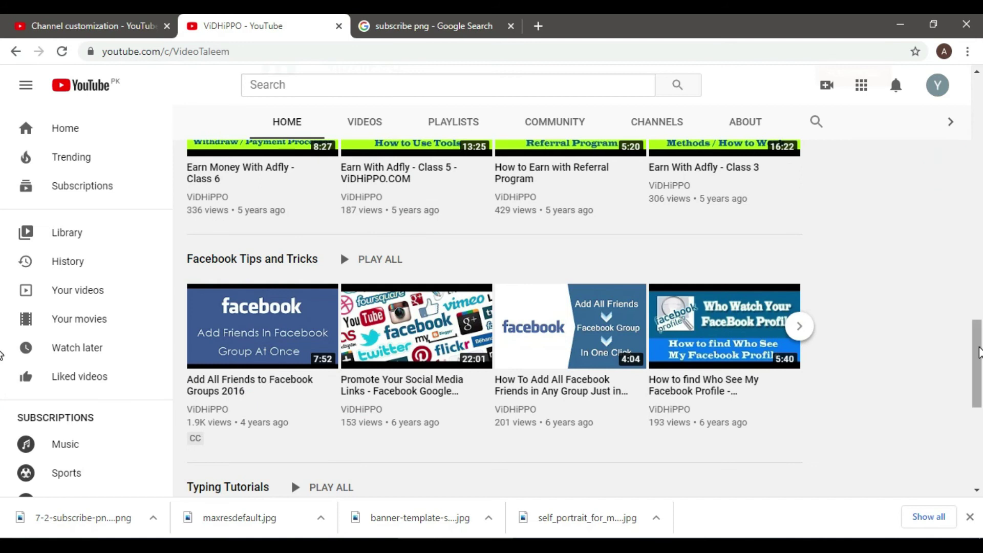
pyautogui.scroll(10, 977, 240)
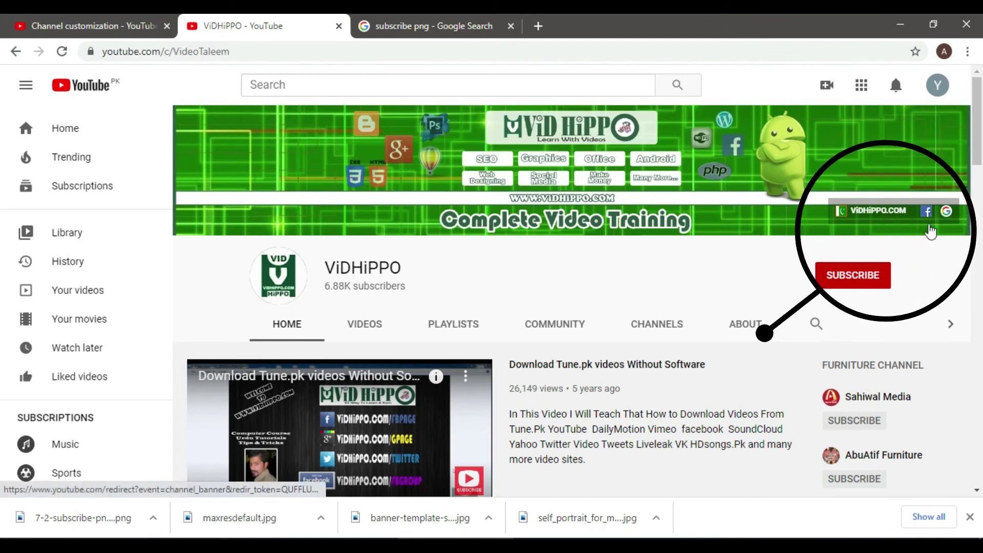
# Step: Return to the channel customization page and add a new link titled Facebook
pyautogui.click(98, 25)
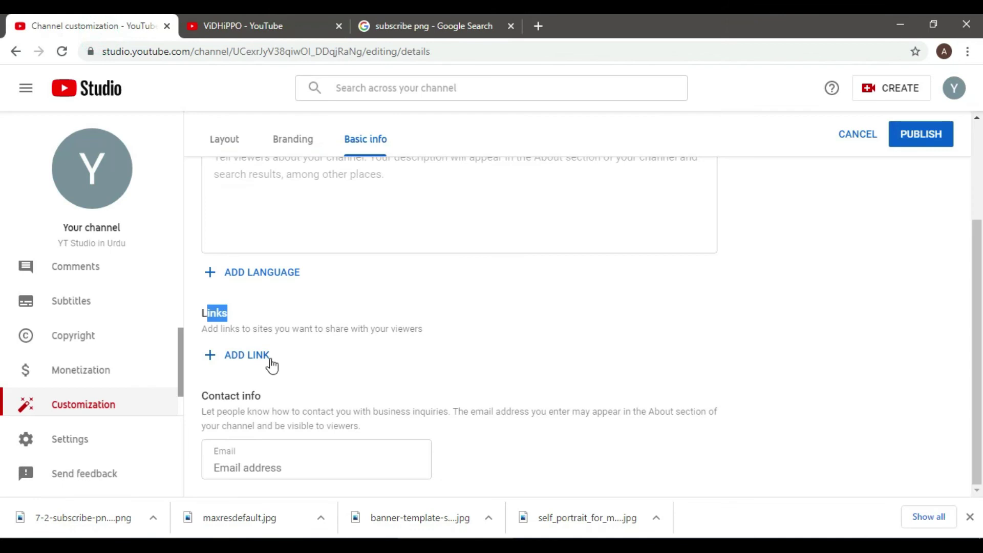
pyautogui.click(238, 357)
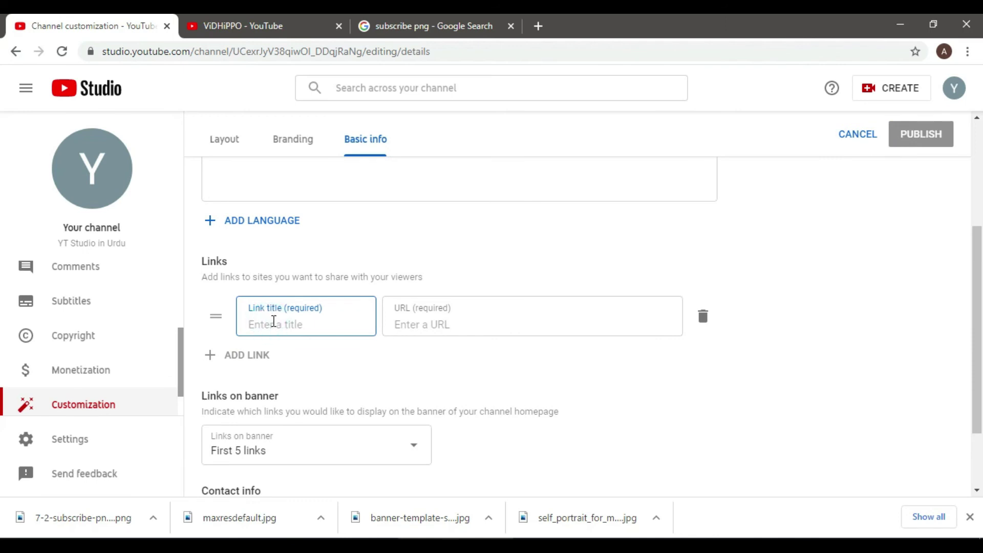
pyautogui.write('Facebook')
pyautogui.click(401, 326)
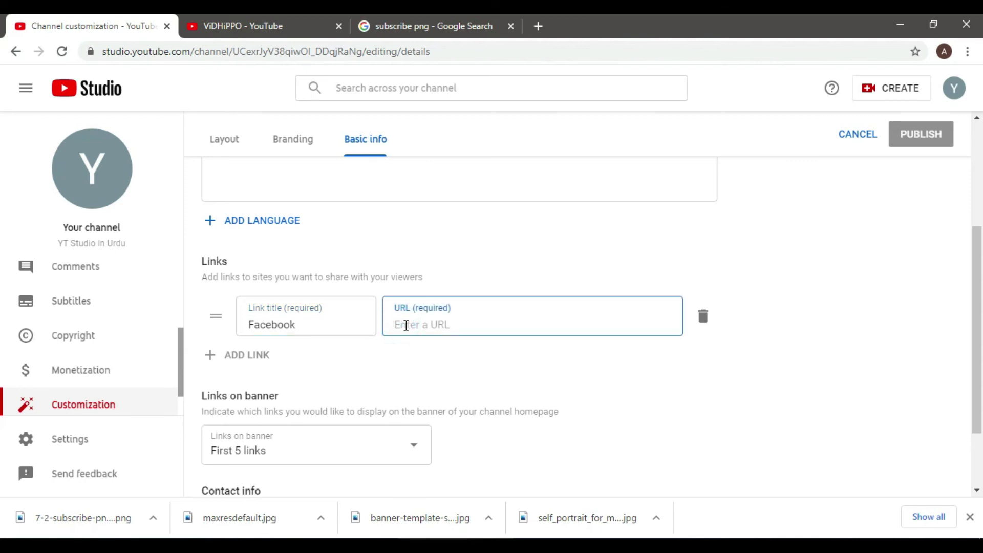
pyautogui.write('fac')
pyautogui.press('BackSpace')
pyautogui.press('BackSpace')
pyautogui.press('BackSpace')
pyautogui.write('face')
pyautogui.press('BackSpace')
pyautogui.press('BackSpace')
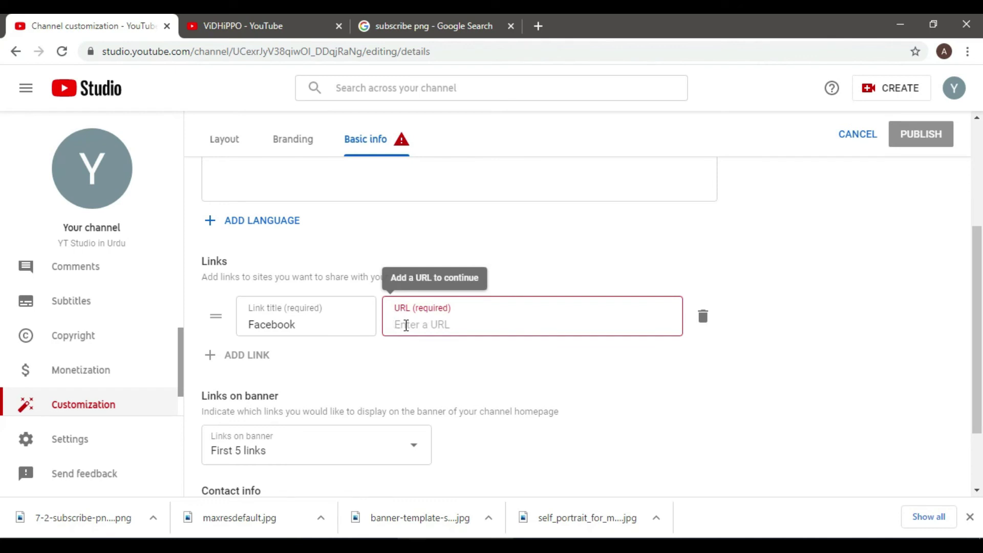
# Step: Load facebook.com/vidhippo123 in a new browser tab and copy the page's full address
pyautogui.hotkey('ctrl', 't')
pyautogui.write('face')
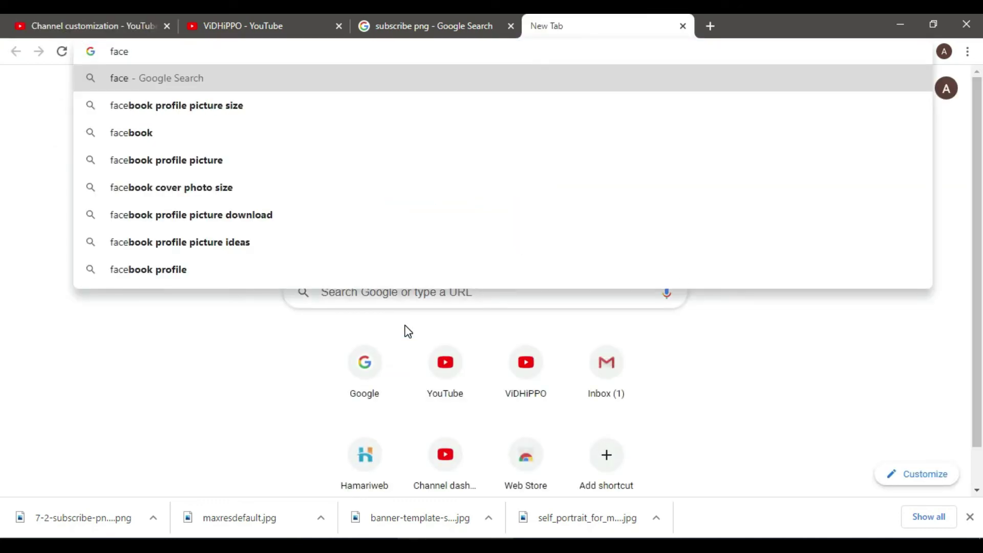
pyautogui.write('book.co')
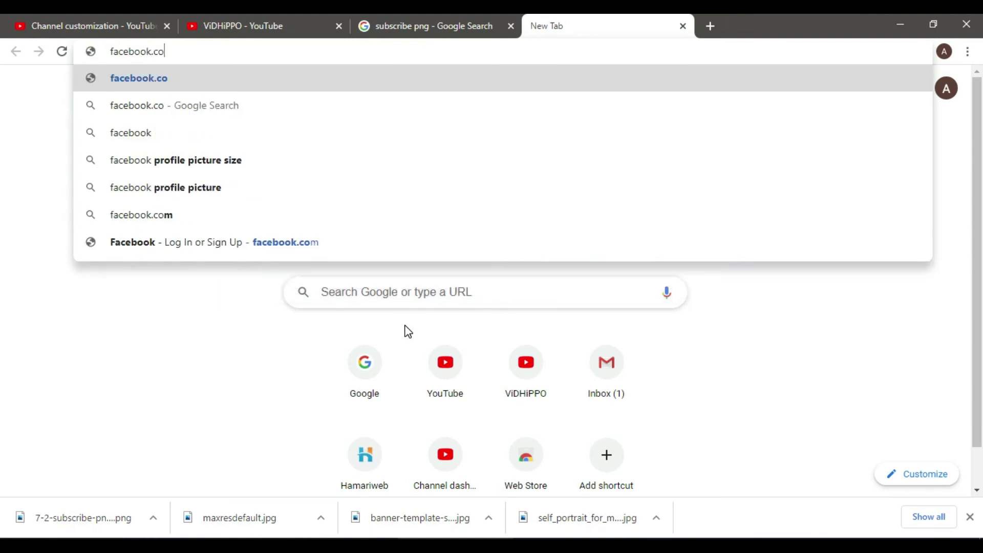
pyautogui.write('m/vidhippo123')
pyautogui.press('Return')
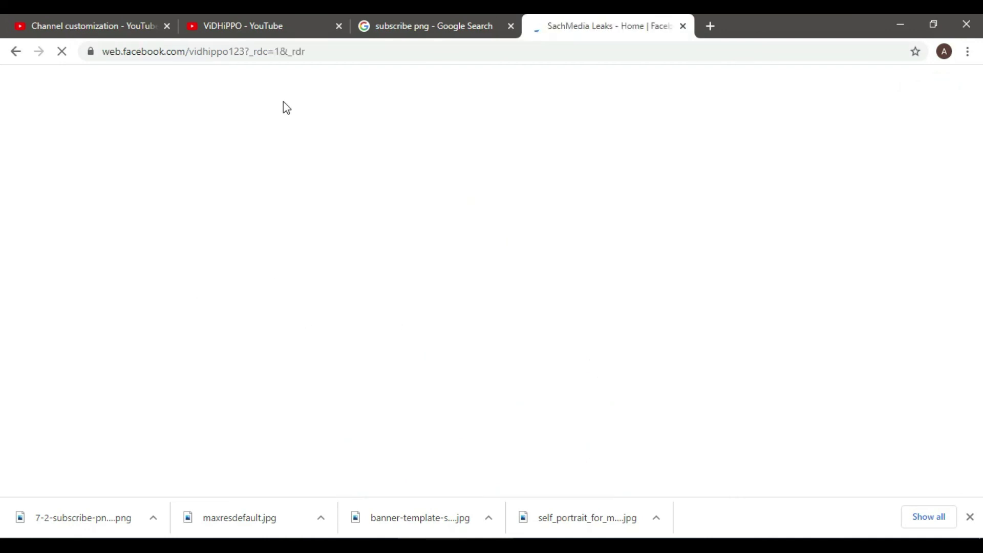
pyautogui.rightClick(255, 53)
pyautogui.hotkey('ctrl', 'c')
pyautogui.click(280, 133)
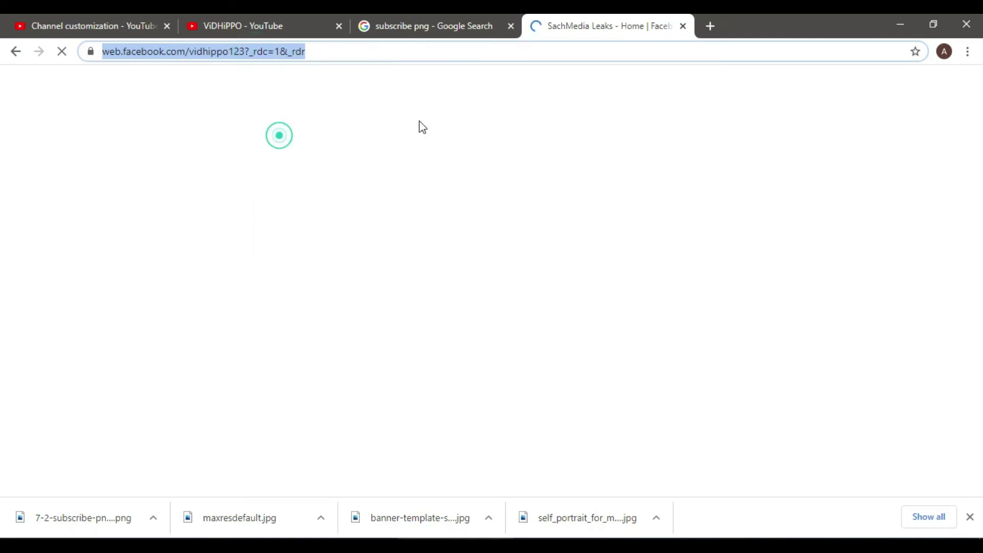
pyautogui.click(684, 27)
pyautogui.click(400, 326)
pyautogui.hotkey('ctrl', 'v')
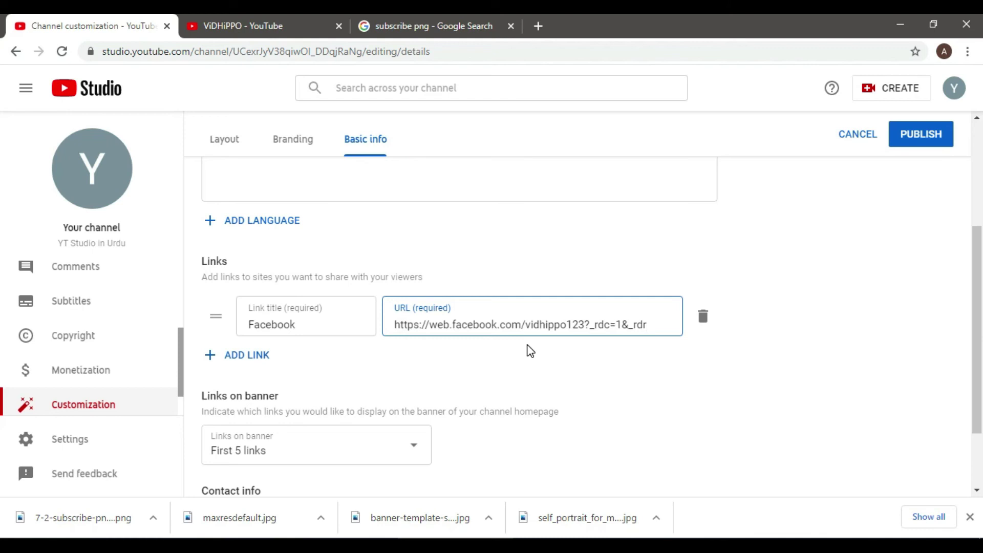
pyautogui.moveTo(585, 325); pyautogui.dragTo(667, 326)
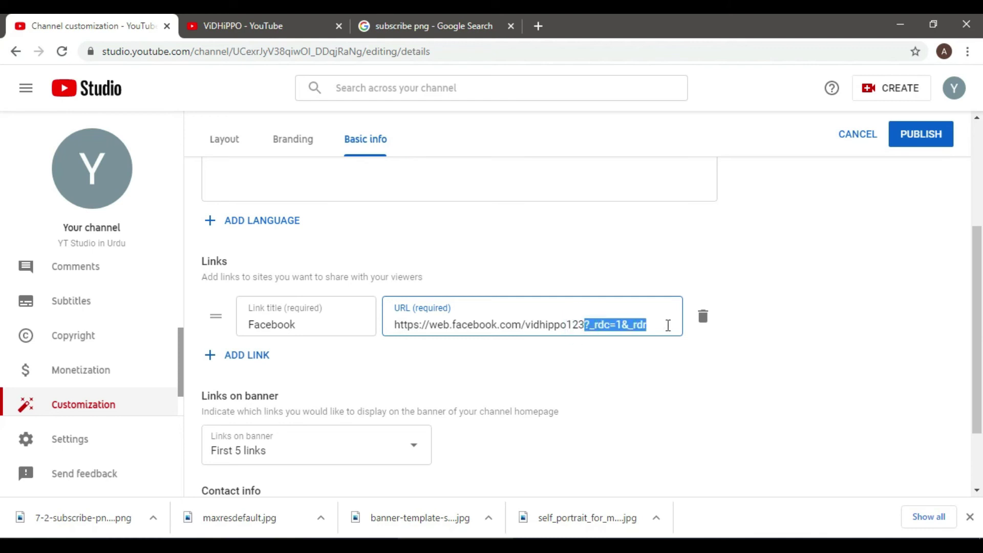
pyautogui.press('BackSpace')
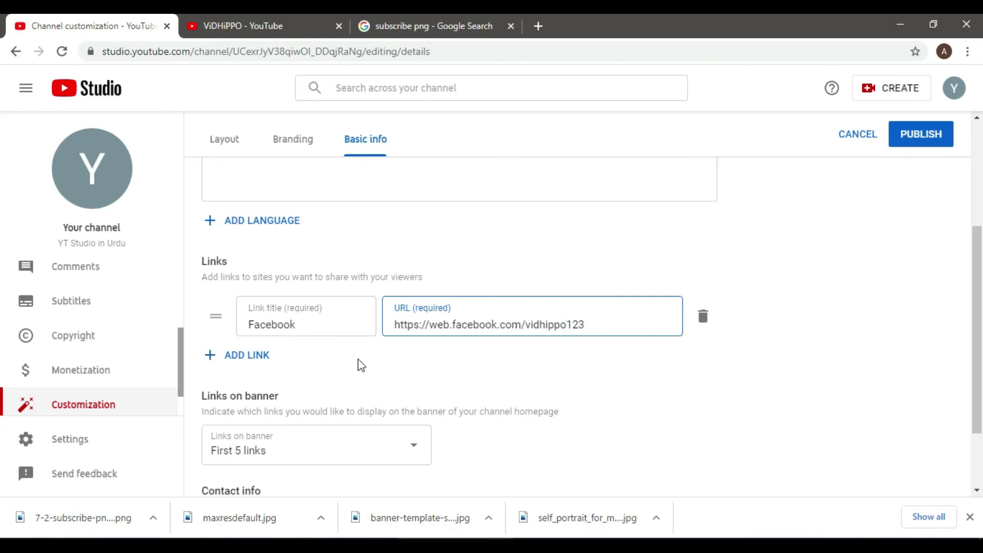
pyautogui.click(240, 354)
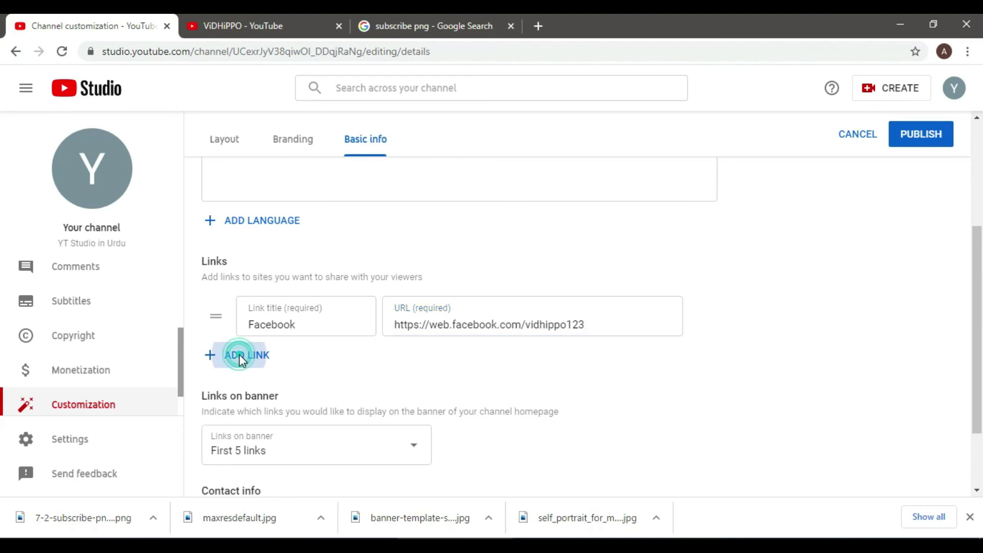
pyautogui.click(284, 324)
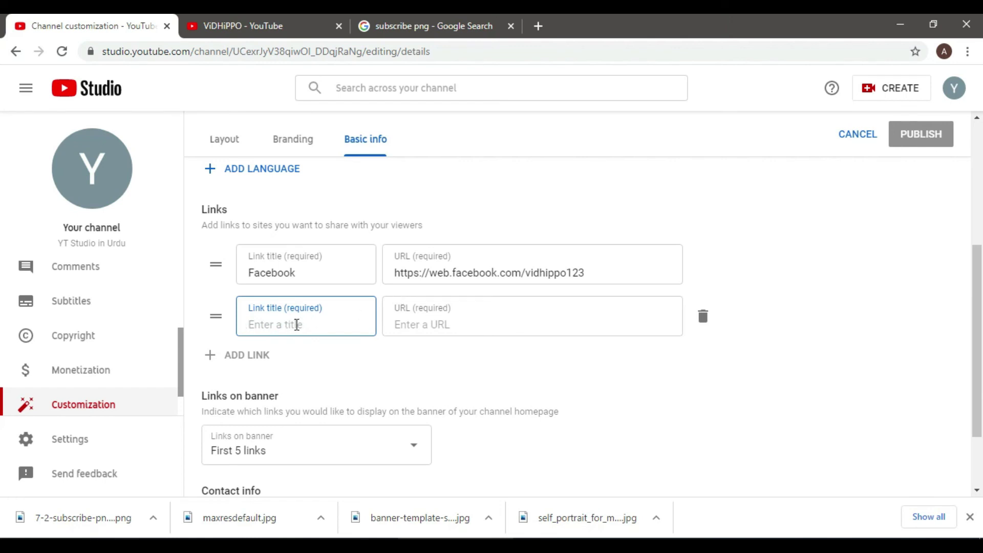
pyautogui.write('Website')
pyautogui.press('Tab')
pyautogui.write('www.vidhippo.com')
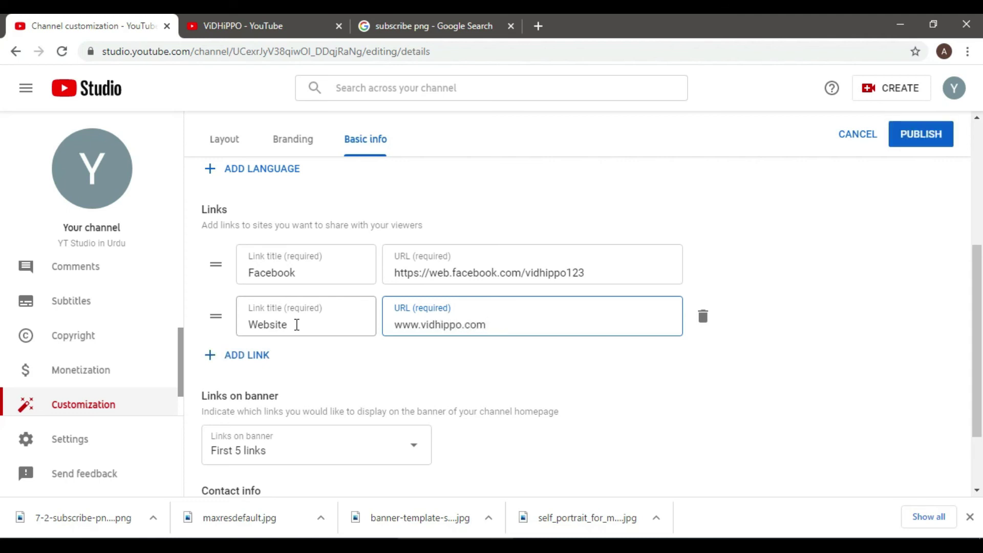
pyautogui.click(307, 363)
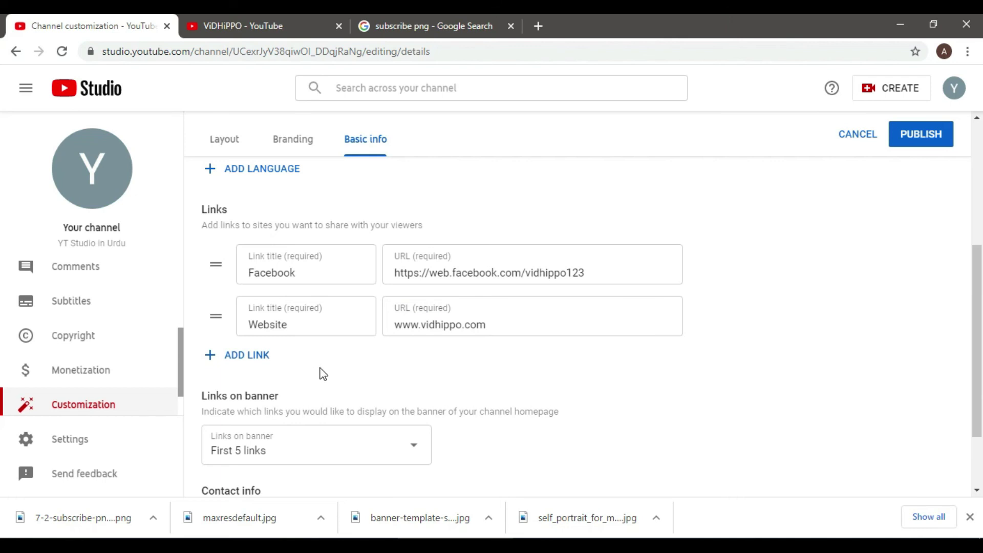
# Step: Set the links shown on the channel banner to First 2 links
pyautogui.scroll(-1, 275, 412)
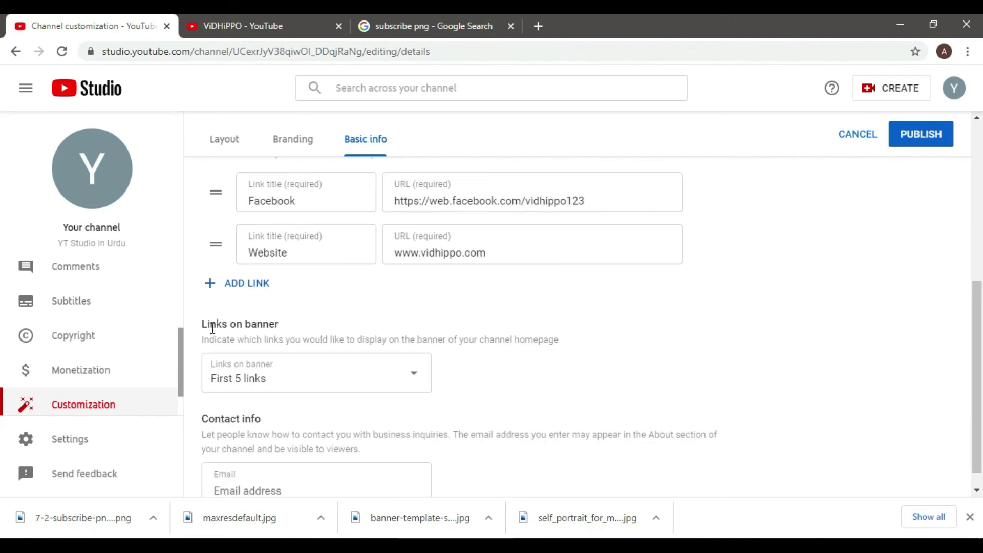
pyautogui.click(286, 378)
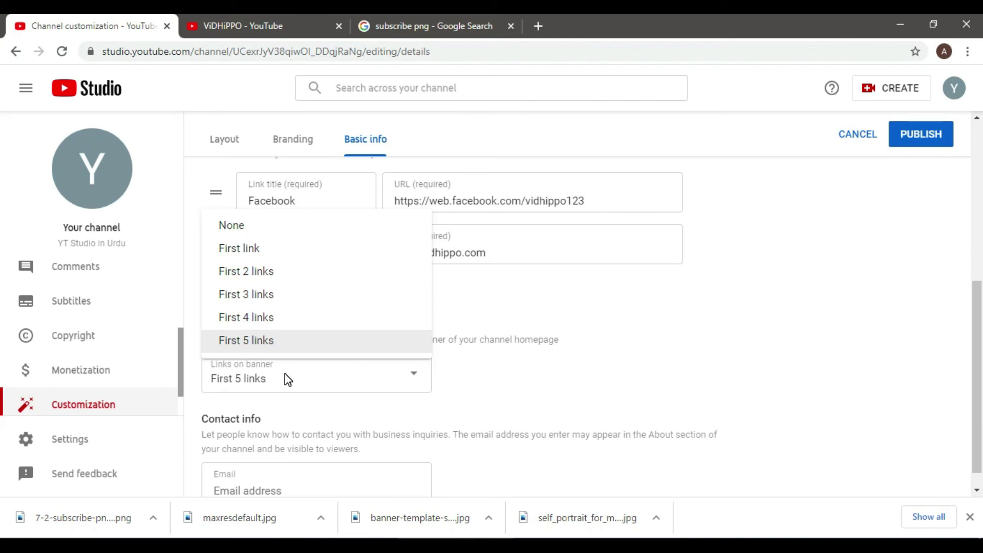
pyautogui.click(286, 377)
pyautogui.click(295, 389)
pyautogui.click(263, 279)
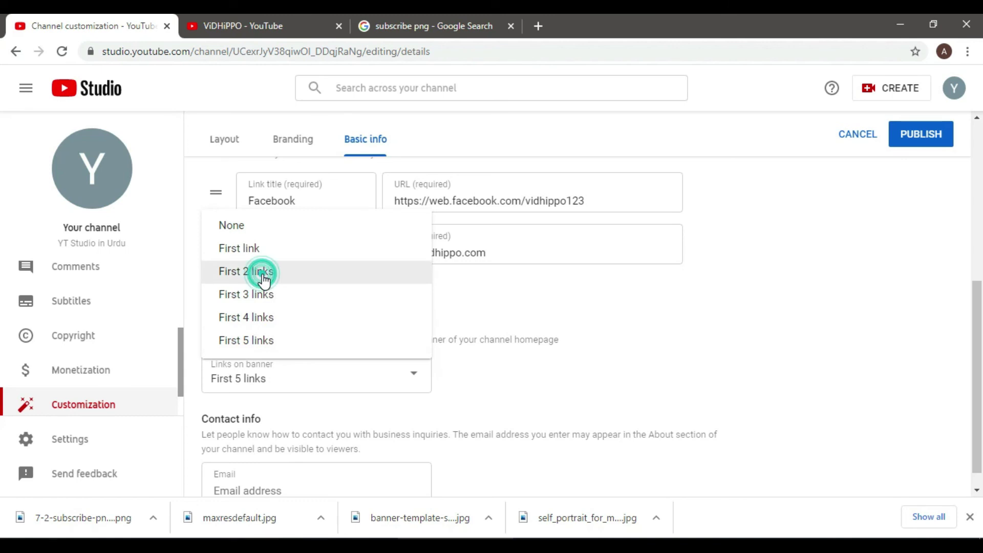
# Step: Place the cursor in the email field of the contact info section
pyautogui.scroll(-1, 335, 385)
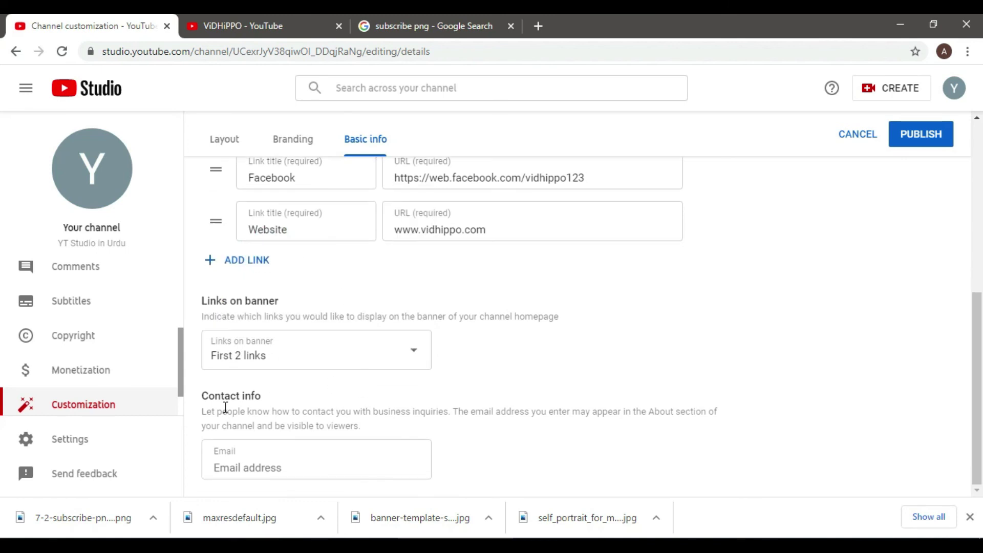
pyautogui.click(221, 469)
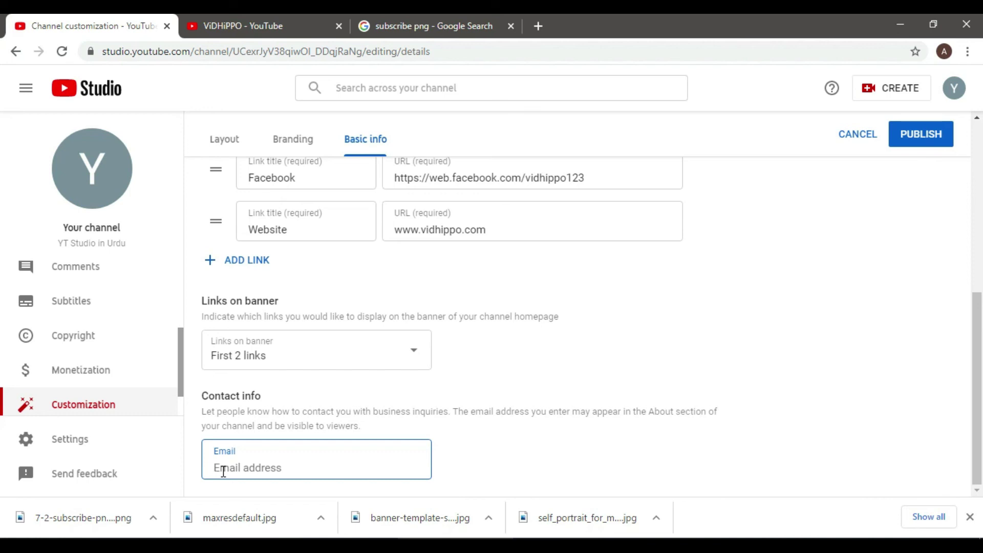
pyautogui.click(230, 467)
# Step: Publish the channel customization changes
pyautogui.scroll(7, 351, 377)
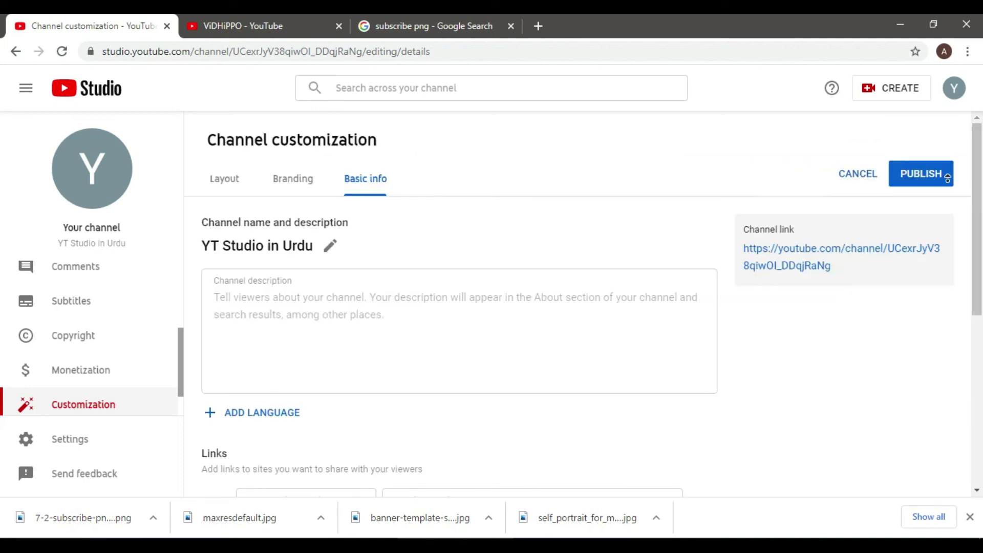
pyautogui.click(927, 174)
pyautogui.click(916, 177)
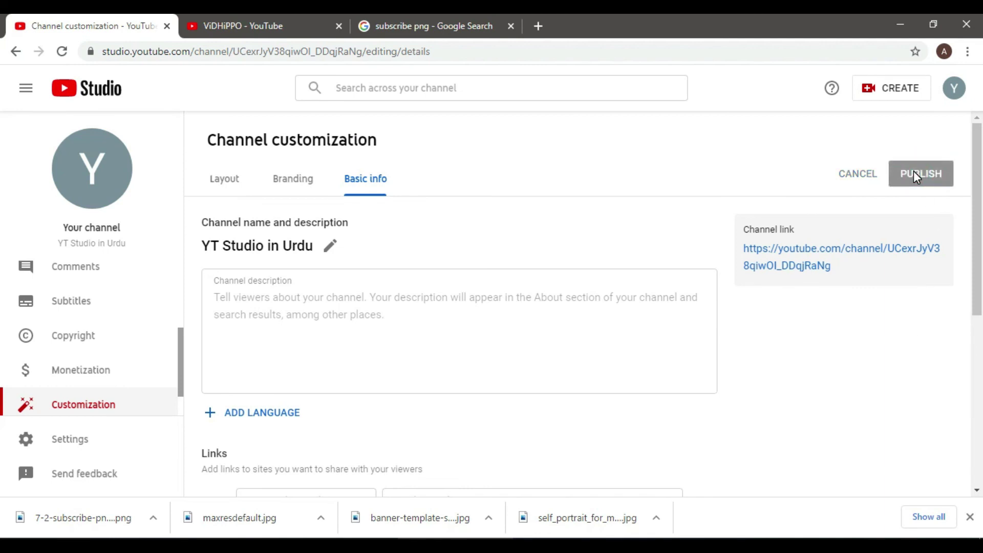
pyautogui.scroll(-5, 540, 384)
pyautogui.scroll(5, 450, 410)
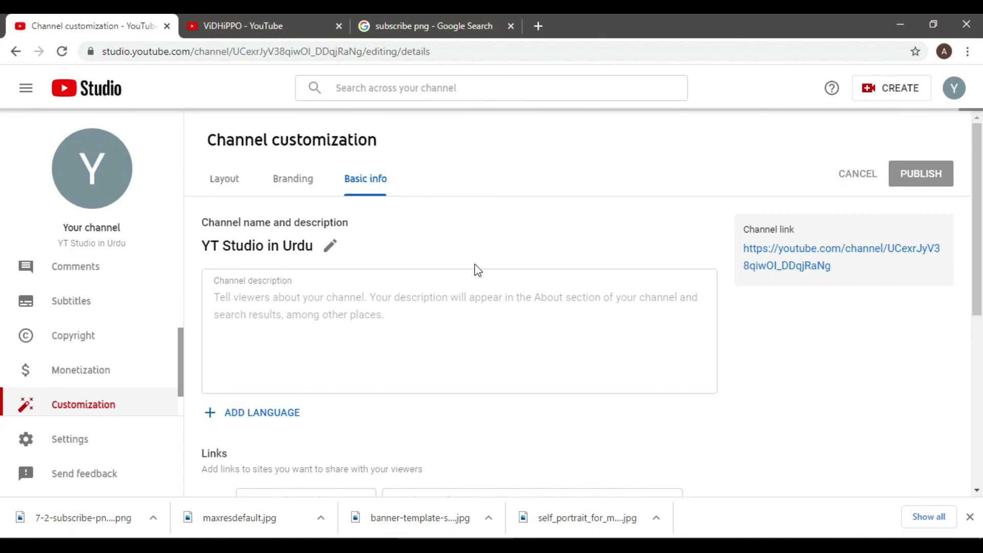
# Step: Open the YT Studio in Urdu channel link in a new browser tab and switch to it
pyautogui.rightClick(804, 271)
pyautogui.click(818, 280)
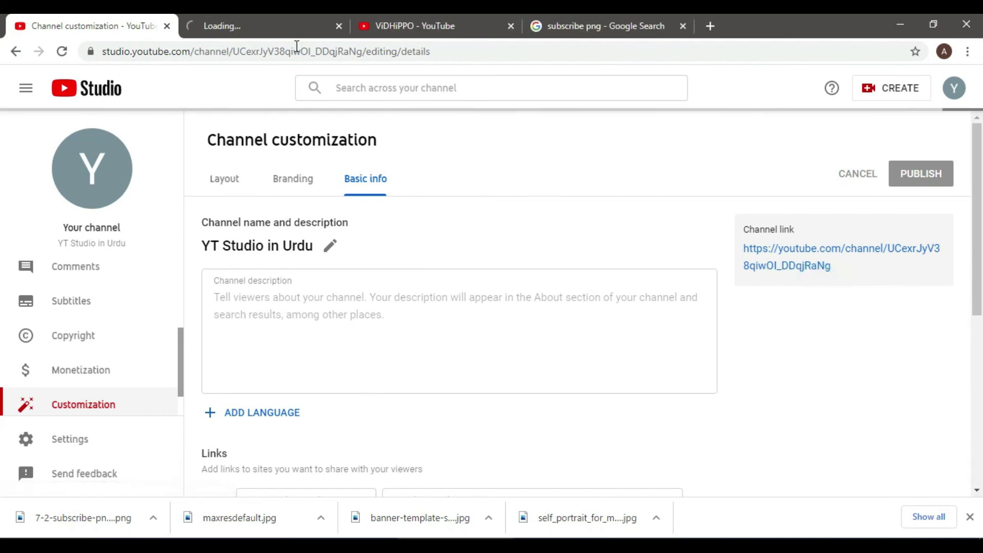
pyautogui.click(247, 25)
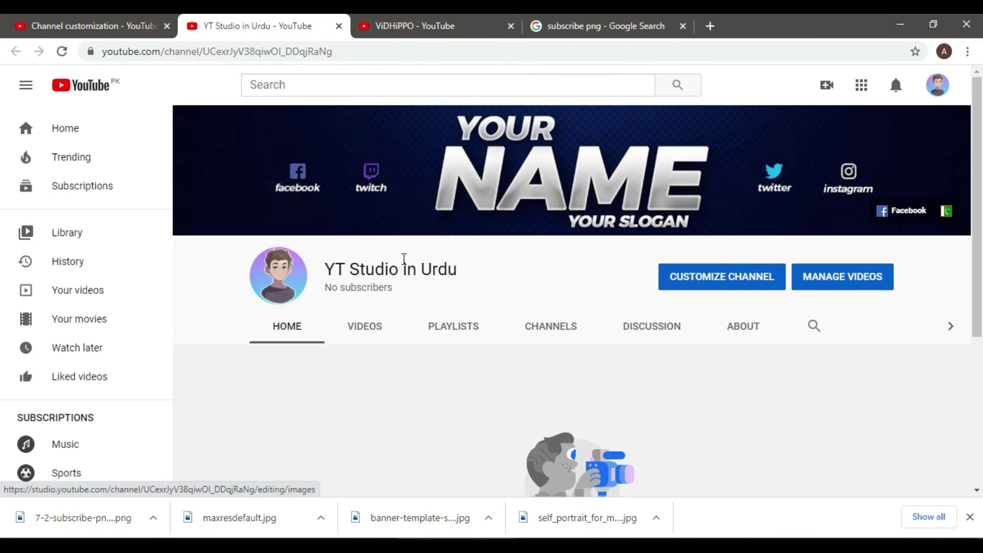
# Step: Examine the published channel page's name, subscriber line, banner links, home content and Videos section
pyautogui.moveTo(325, 275); pyautogui.dragTo(447, 271)
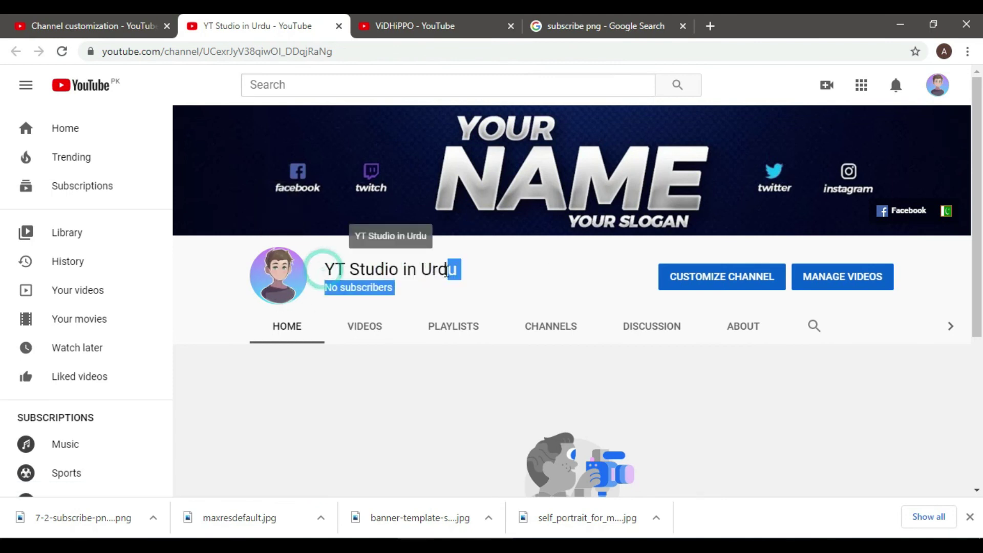
pyautogui.click(523, 285)
pyautogui.moveTo(393, 290); pyautogui.dragTo(325, 288)
pyautogui.click(399, 291)
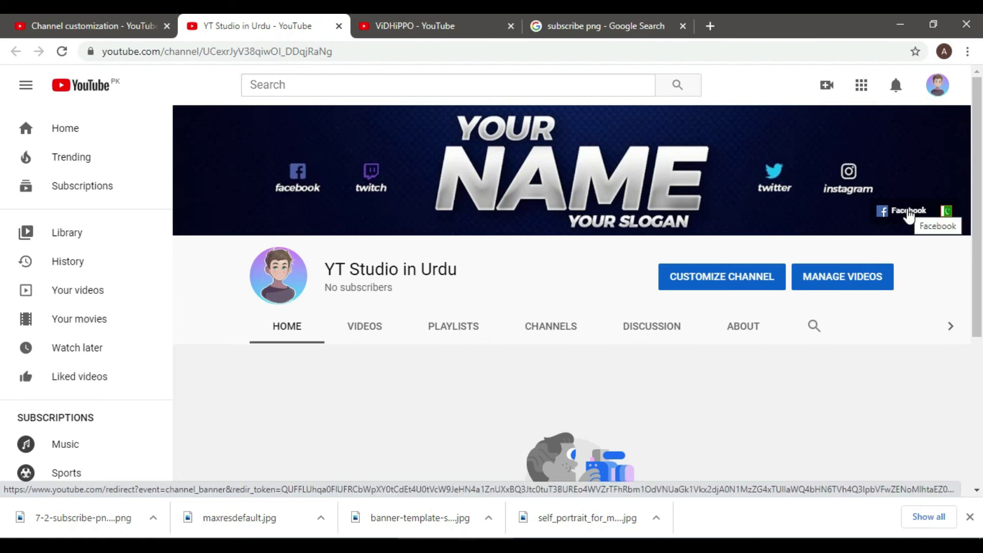
pyautogui.scroll(-1, 702, 346)
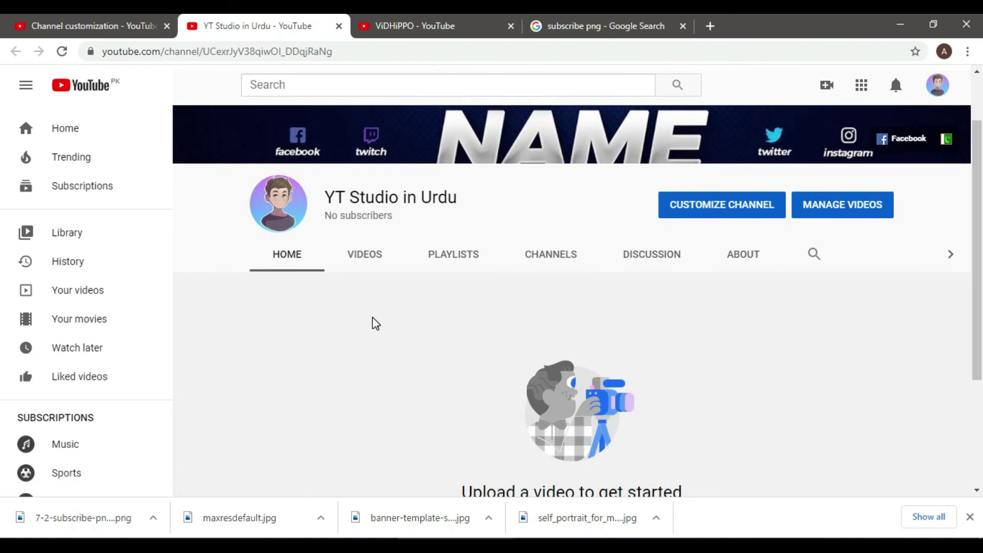
pyautogui.scroll(-3, 376, 322)
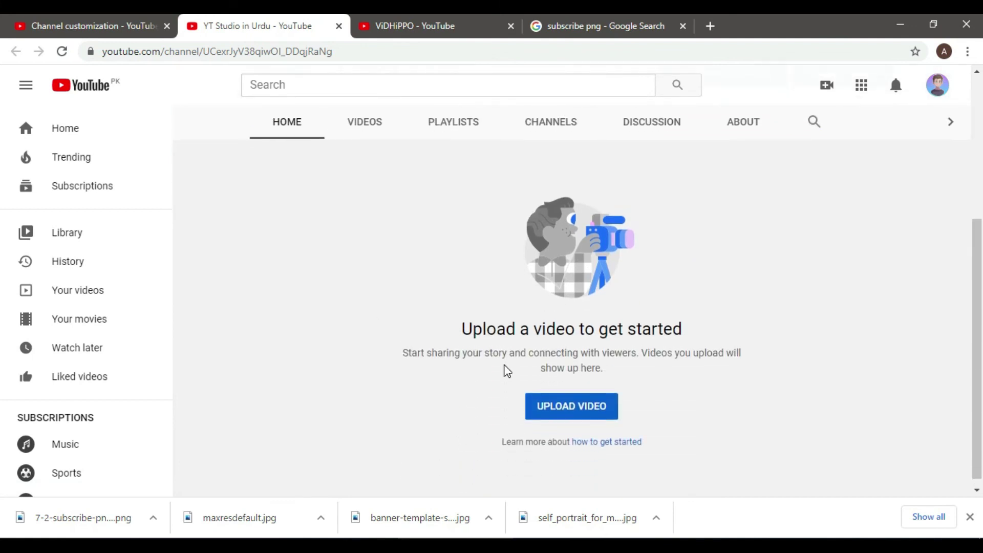
pyautogui.scroll(4, 481, 361)
pyautogui.scroll(-4, 438, 352)
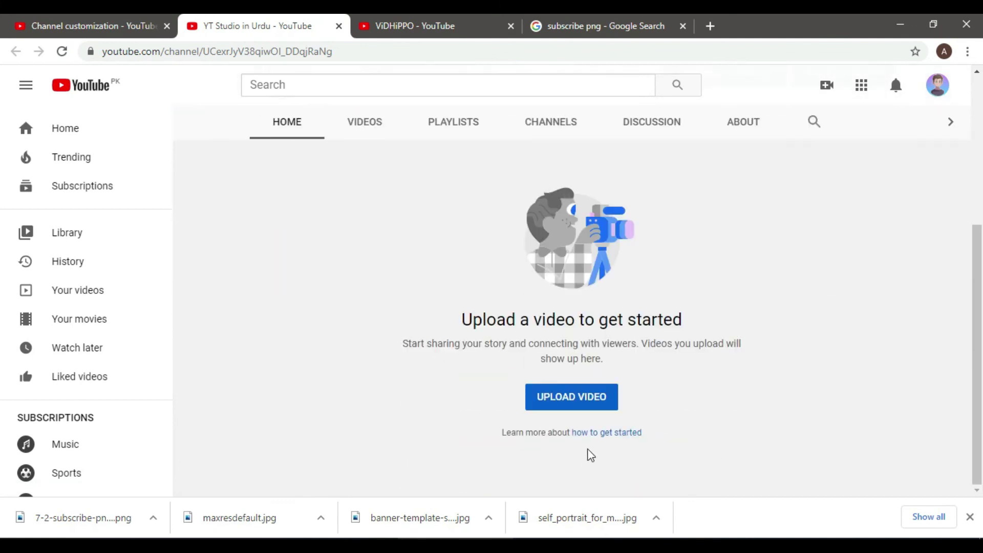
pyautogui.scroll(4, 605, 357)
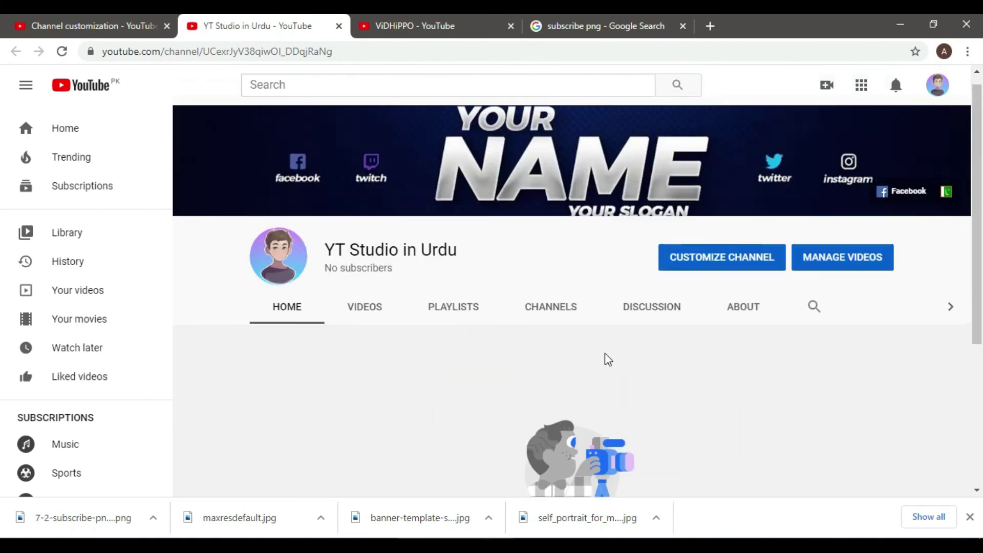
pyautogui.click(370, 329)
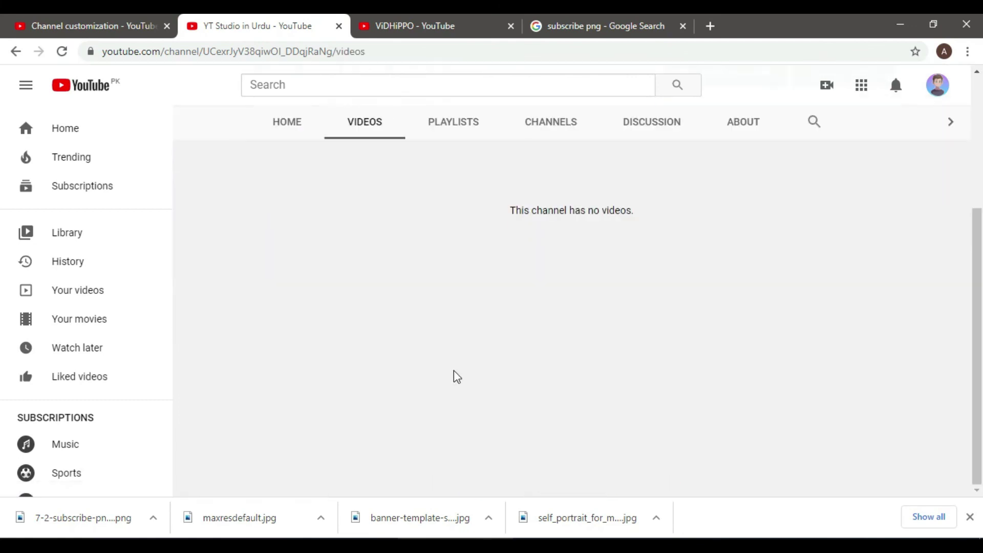
pyautogui.scroll(4, 457, 377)
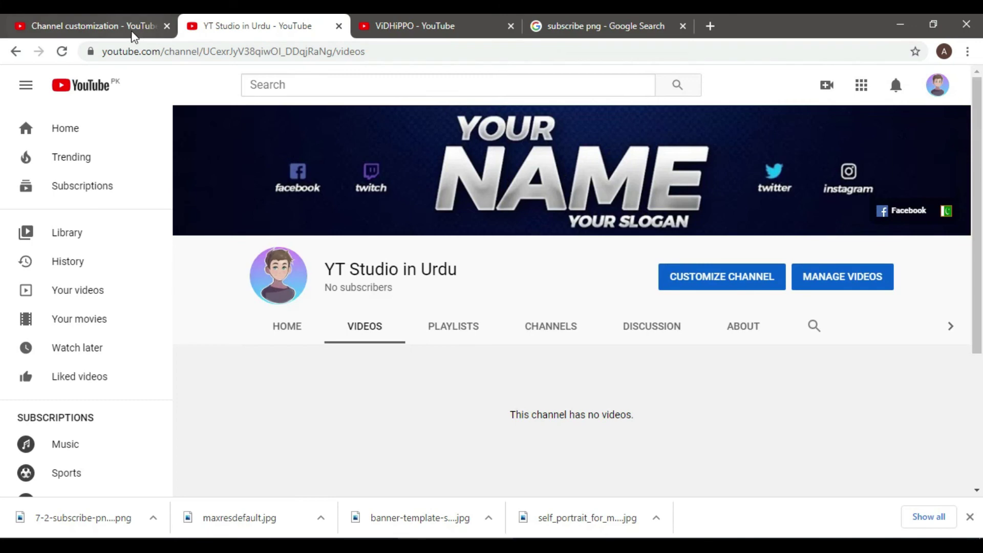
# Step: Look through the ViDHiPPO channel's home page sections for comparison and return to the channel customization page
pyautogui.click(428, 28)
pyautogui.scroll(-7, 564, 389)
pyautogui.scroll(-11, 563, 388)
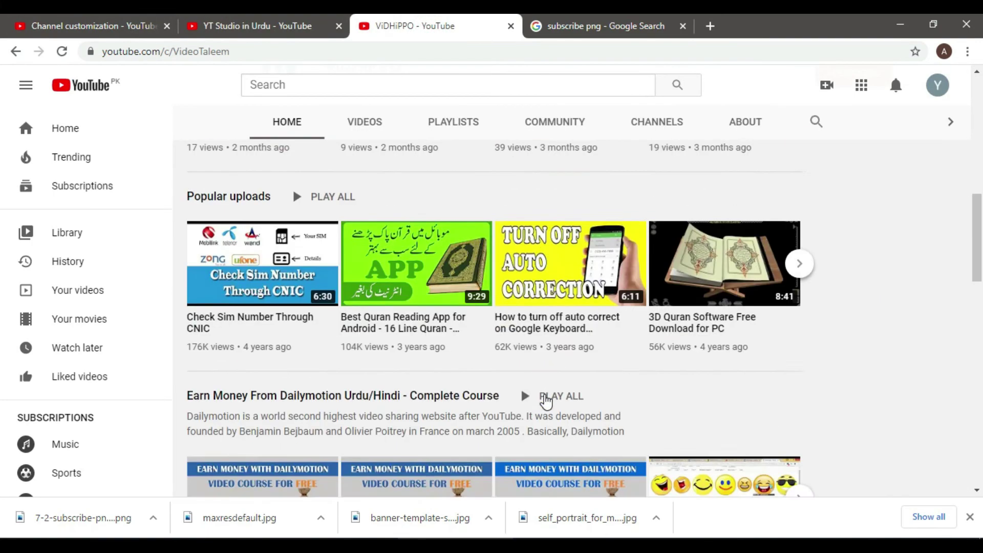
pyautogui.scroll(18, 546, 401)
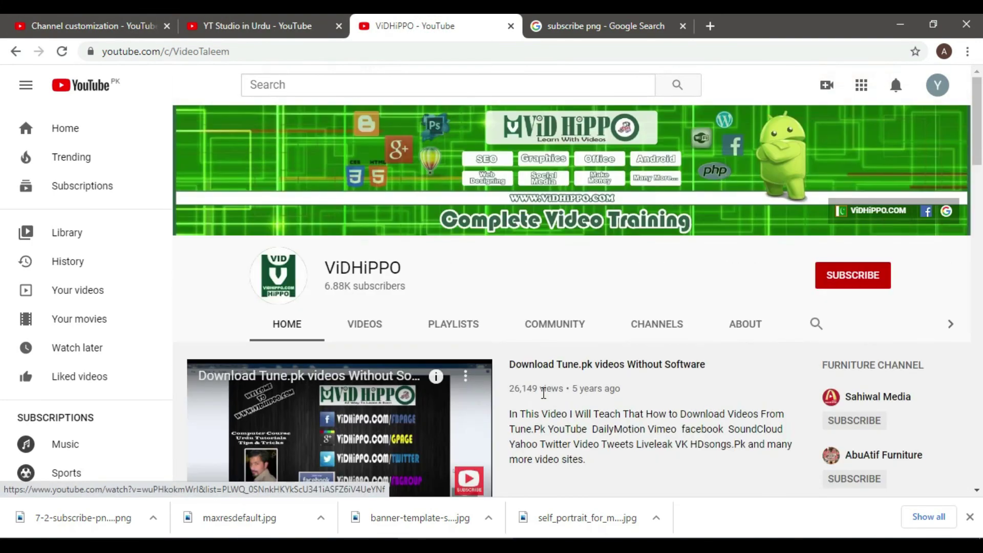
pyautogui.click(119, 26)
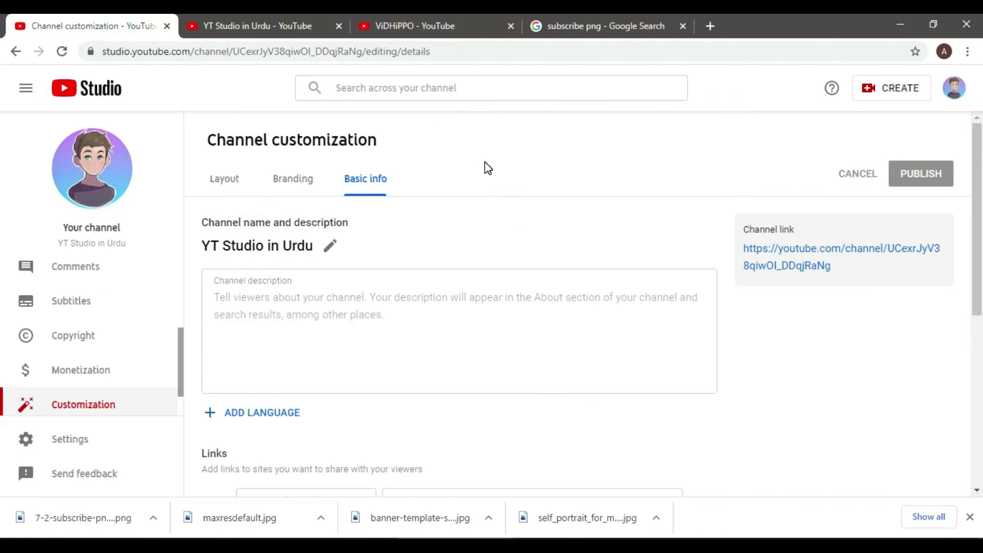